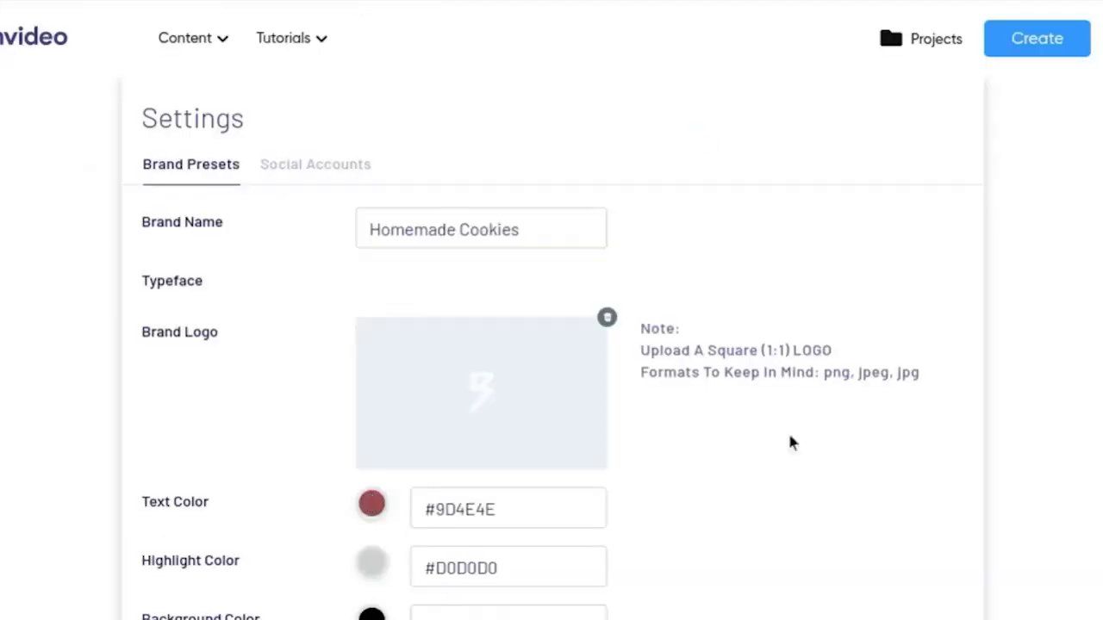
- Look through the brand presets, including the brand colours, the social media handle fields and the end clip option
scroll(789, 436, down, 1)
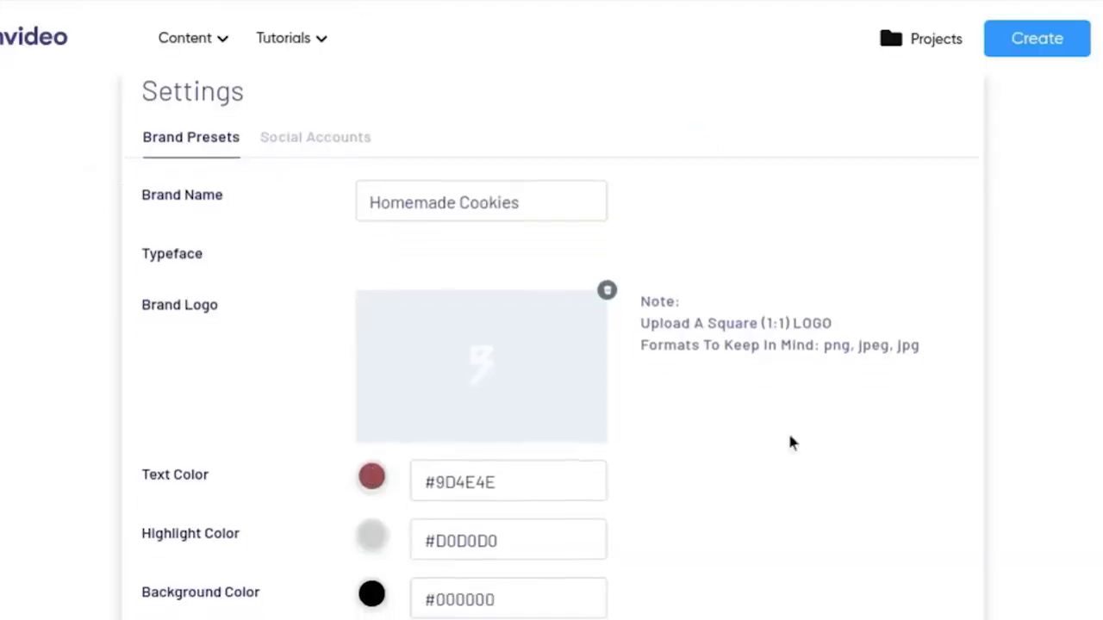
click(372, 547)
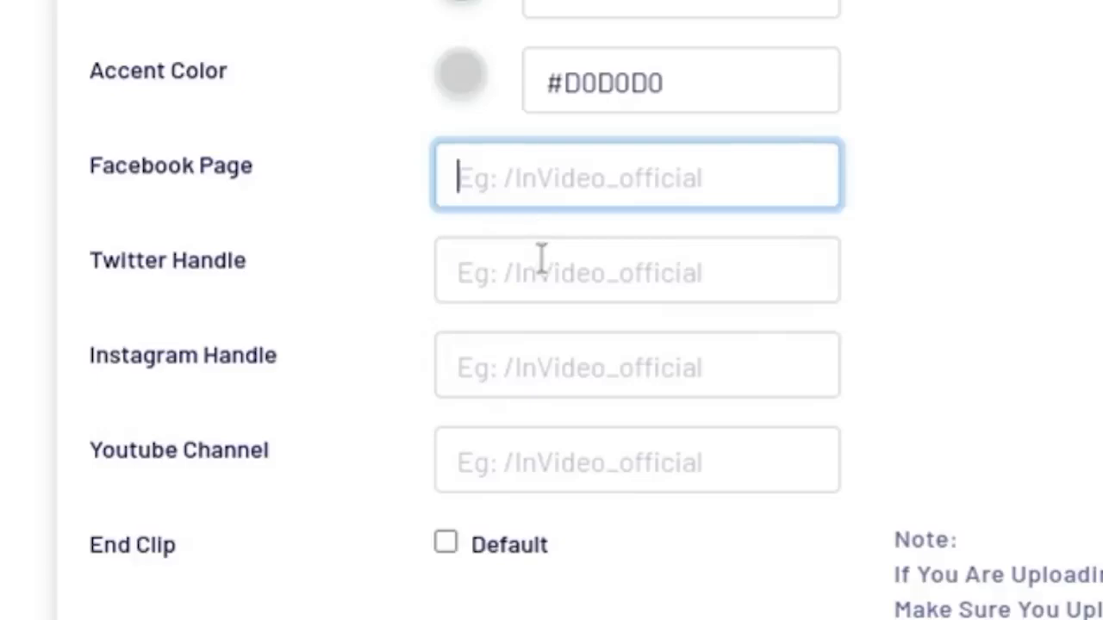
click(540, 274)
click(546, 364)
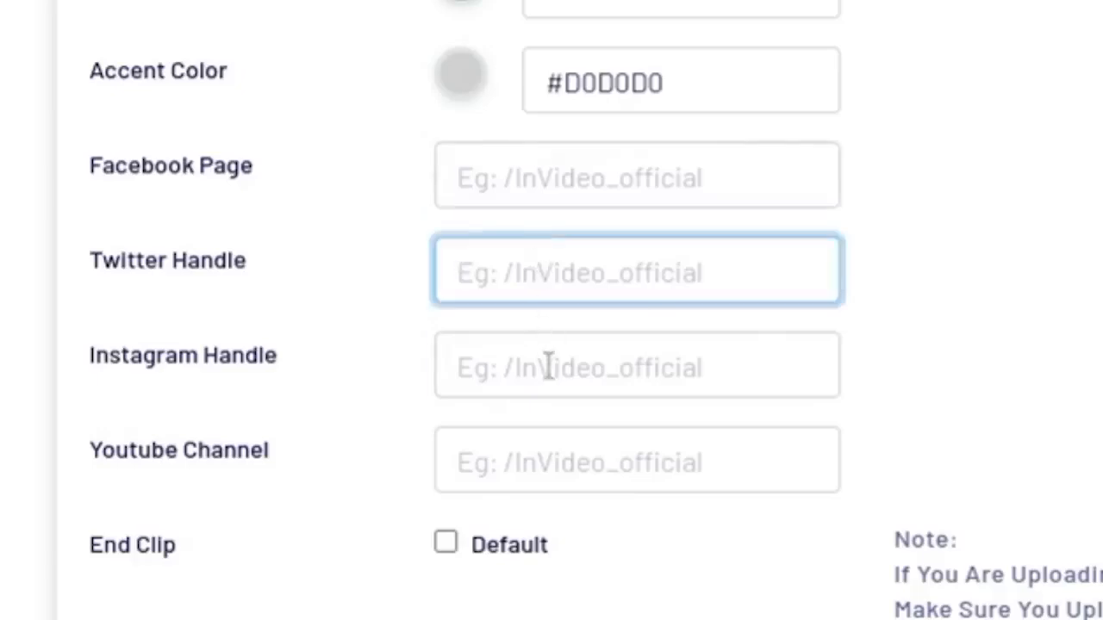
click(560, 448)
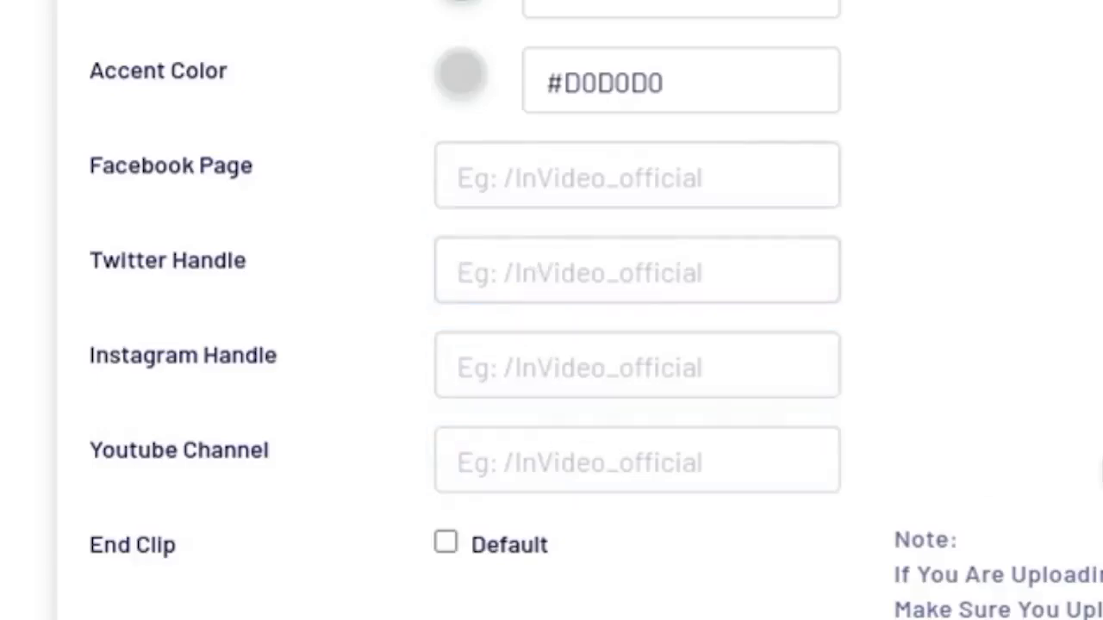
scroll(552, 344, down, 3)
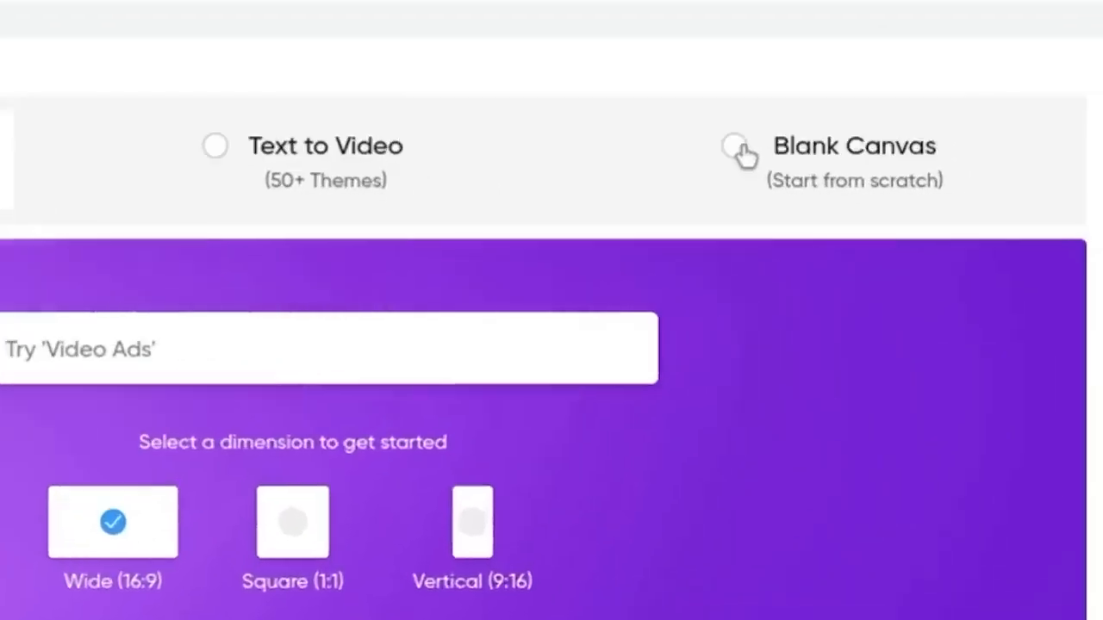
- Start a new video from a blank canvas in the Wide (16:9) dimension
click(734, 147)
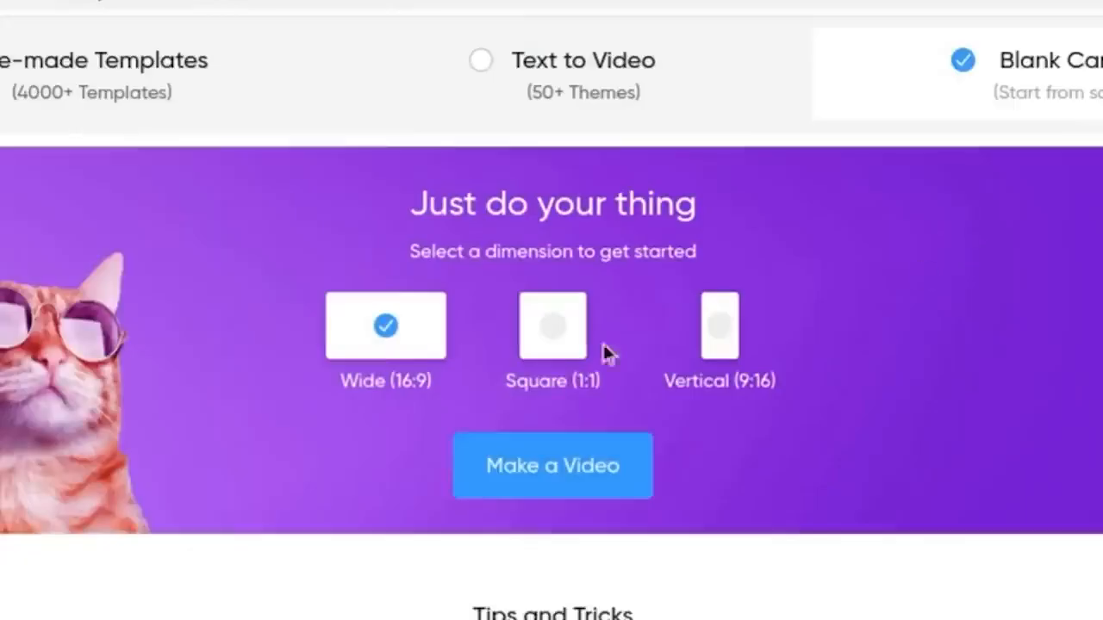
click(504, 478)
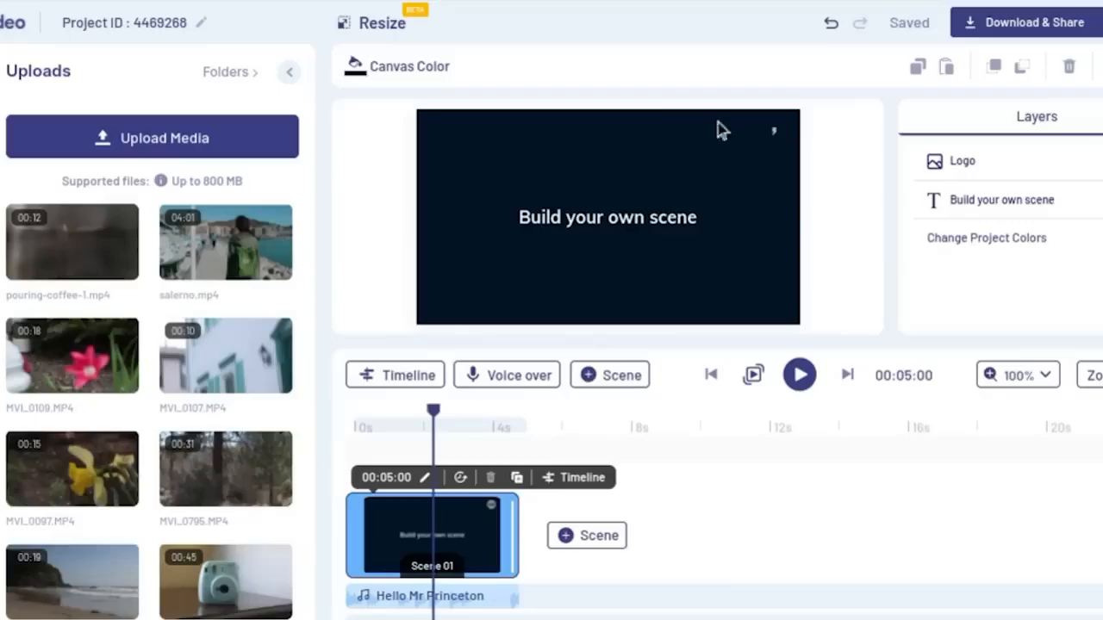
click(782, 143)
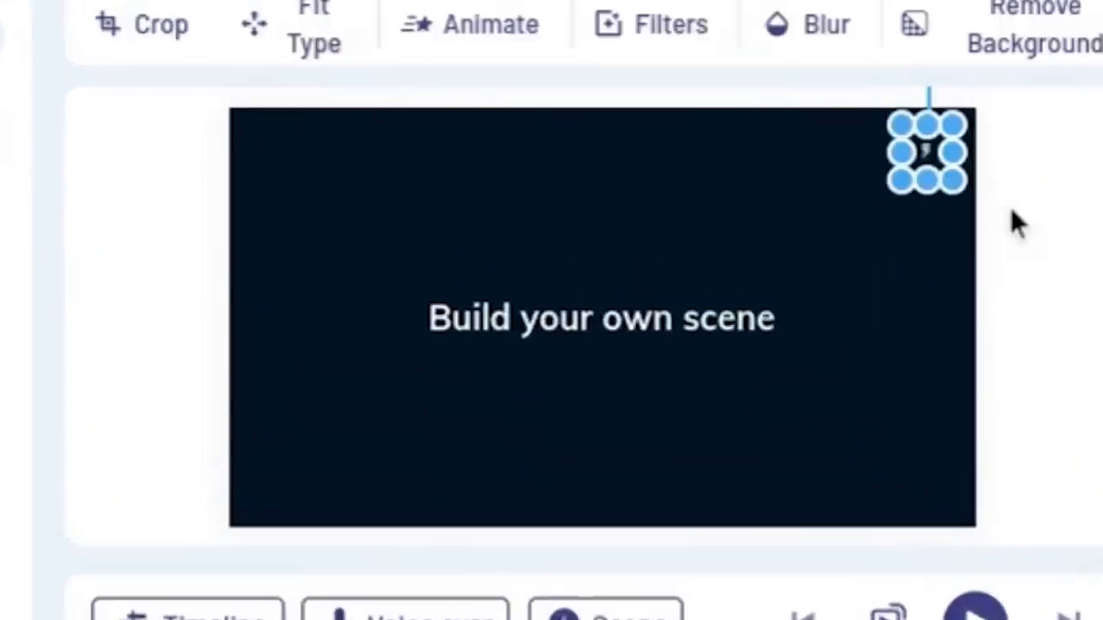
click(1012, 211)
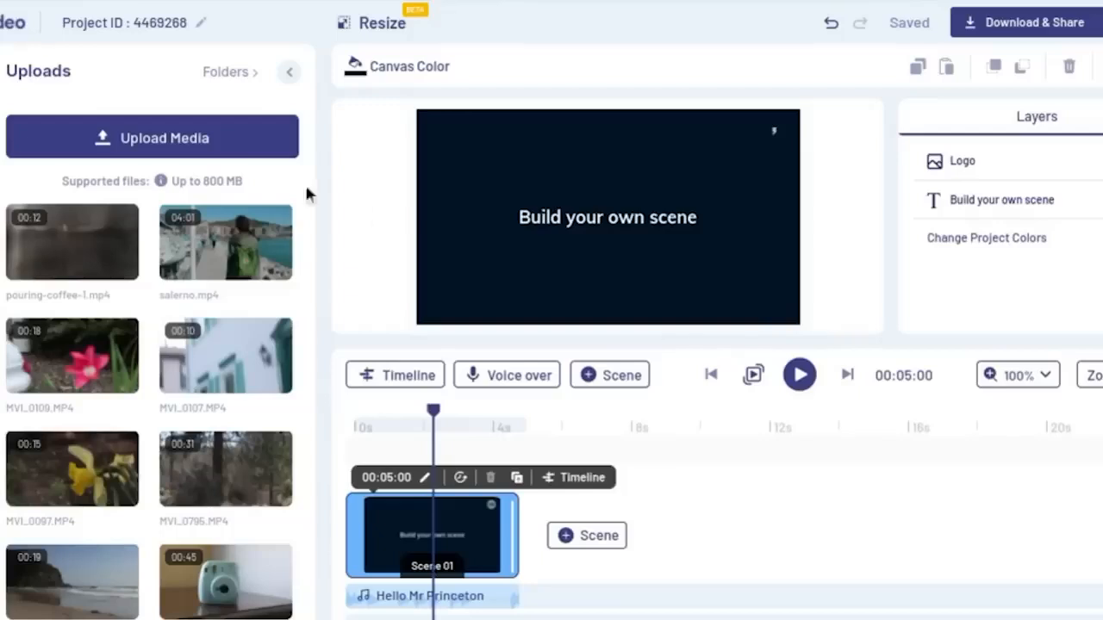
click(170, 142)
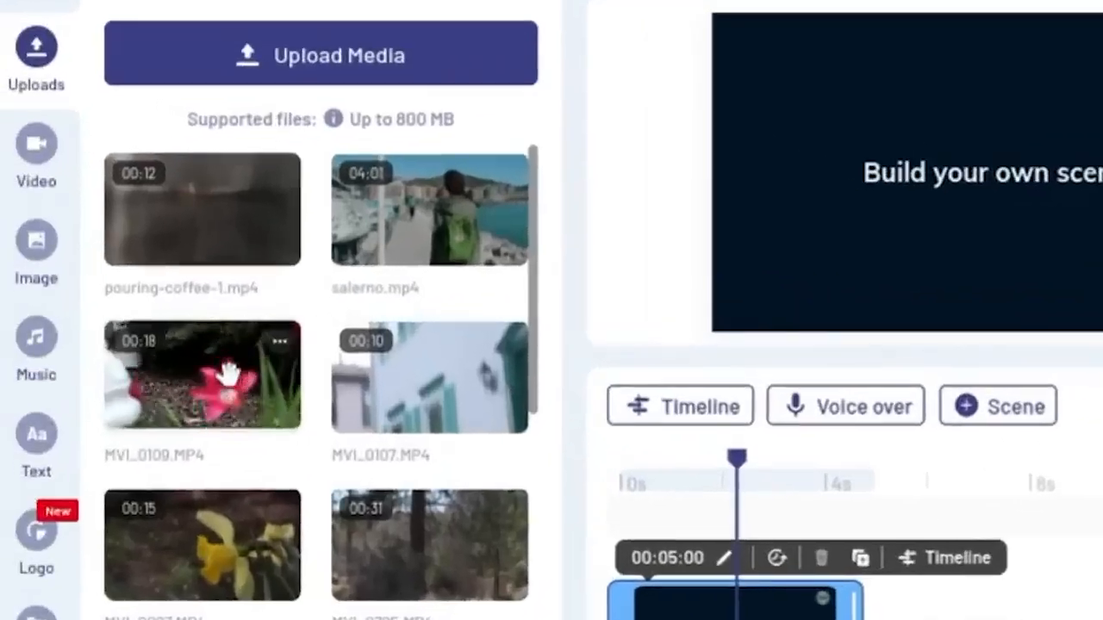
- Place the uploaded MVI_0109.MP4 clip on the scene's canvas, trimming both ends so that only a middle section is used
drag(228, 372, 827, 245)
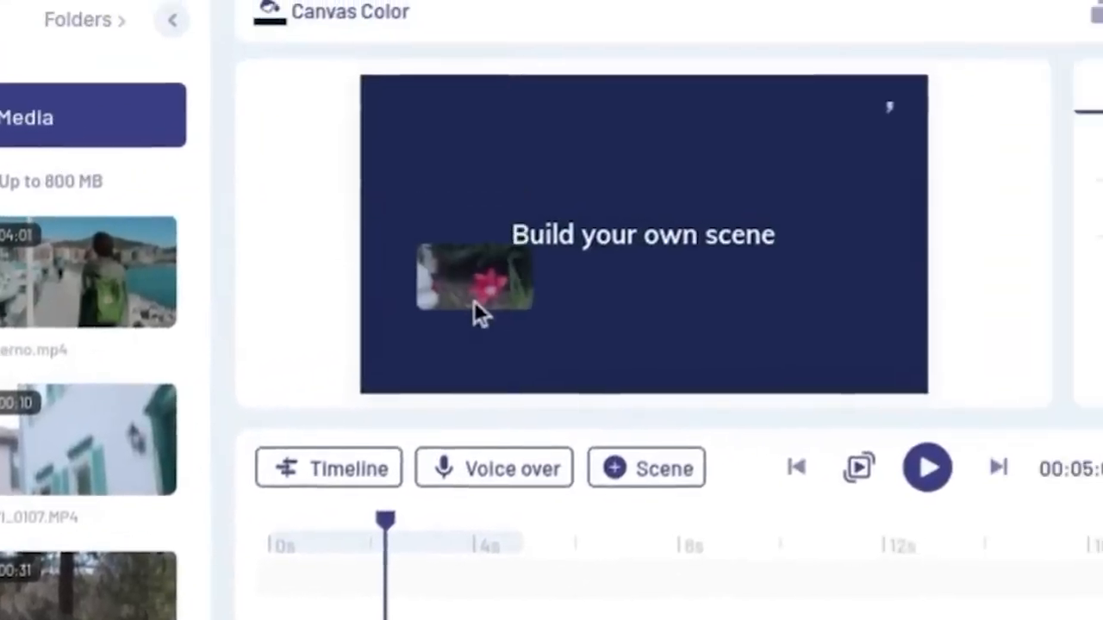
drag(474, 303, 474, 304)
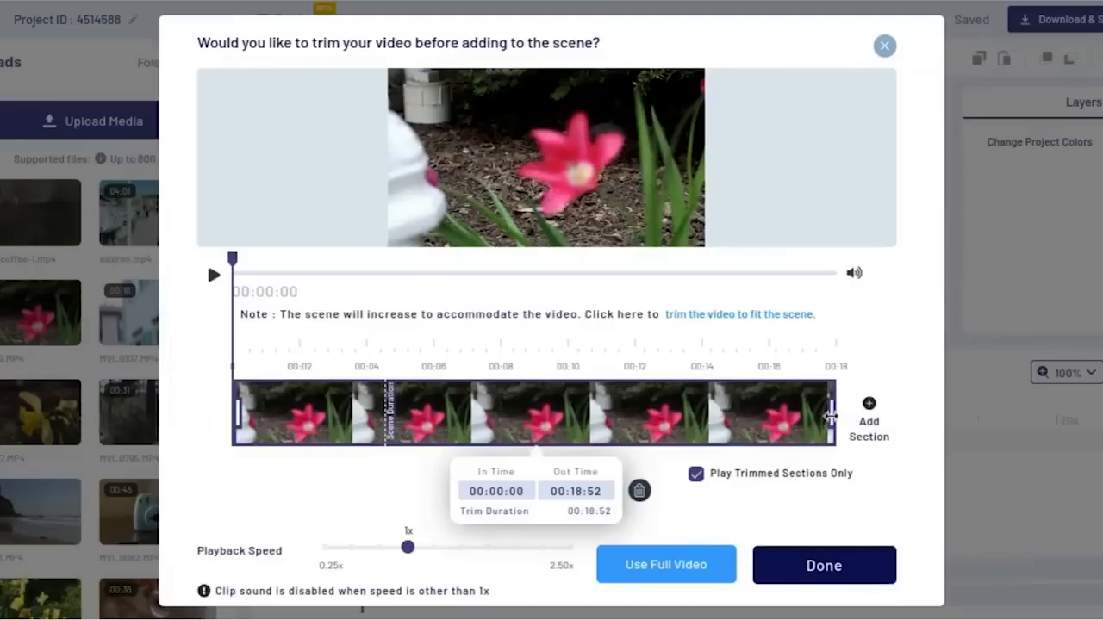
drag(830, 416, 595, 417)
drag(237, 418, 403, 416)
click(840, 561)
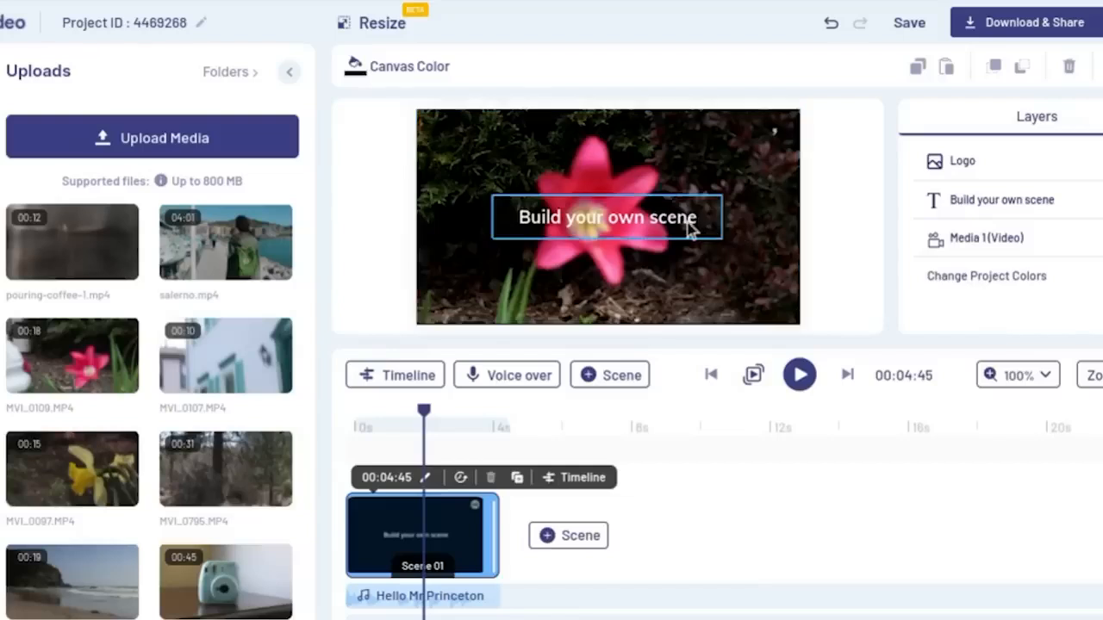
- Delete the "Build your own scene" text and the placeholder logo from the first scene
click(690, 222)
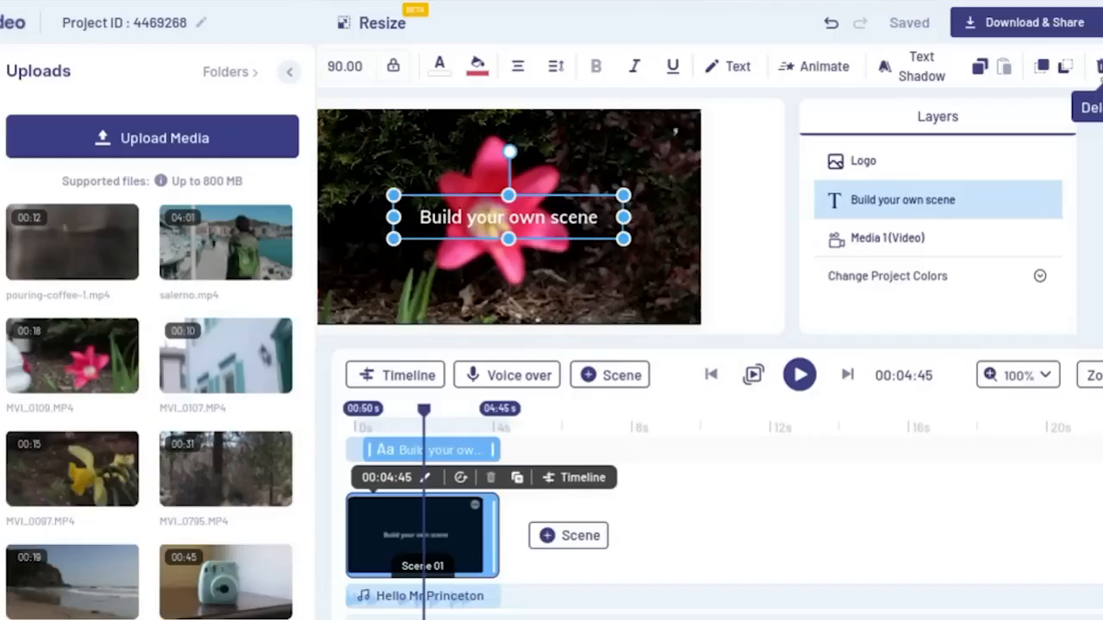
click(1099, 67)
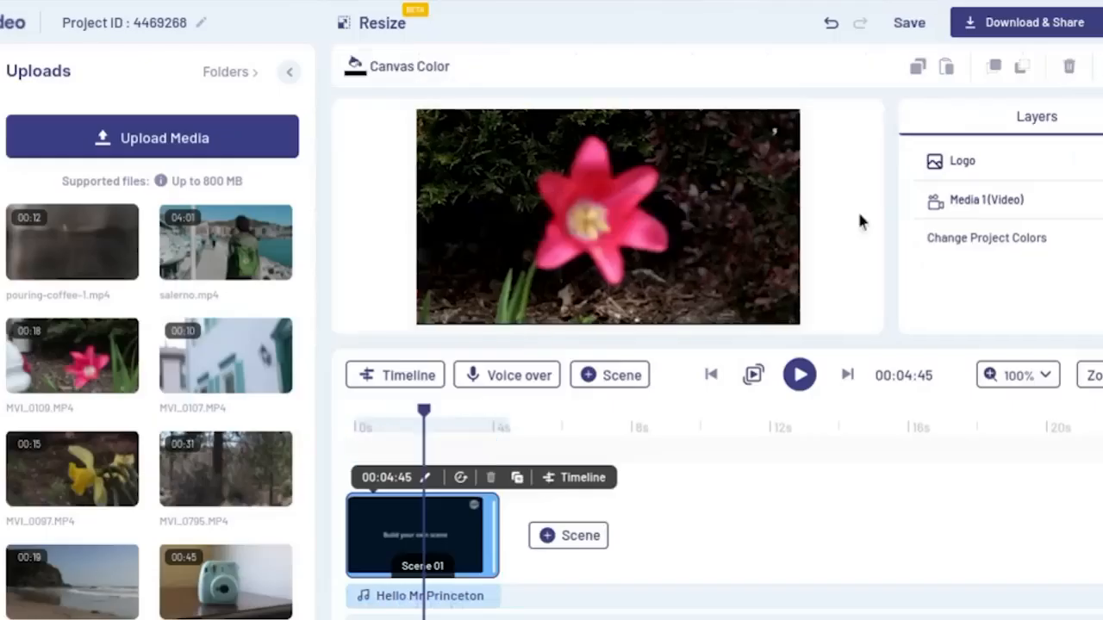
click(774, 130)
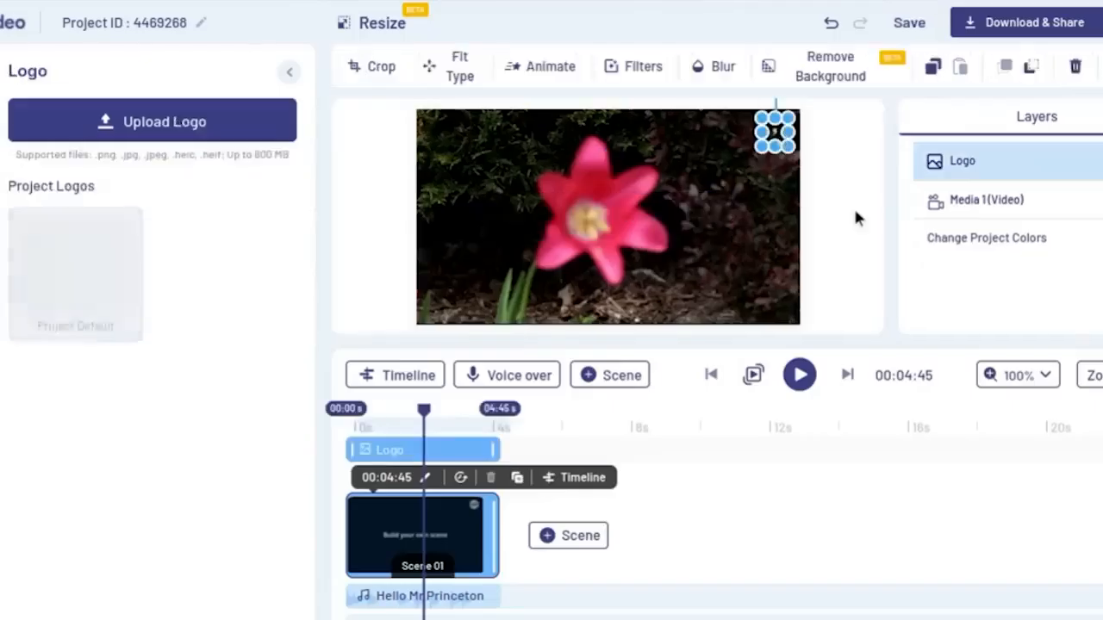
click(544, 205)
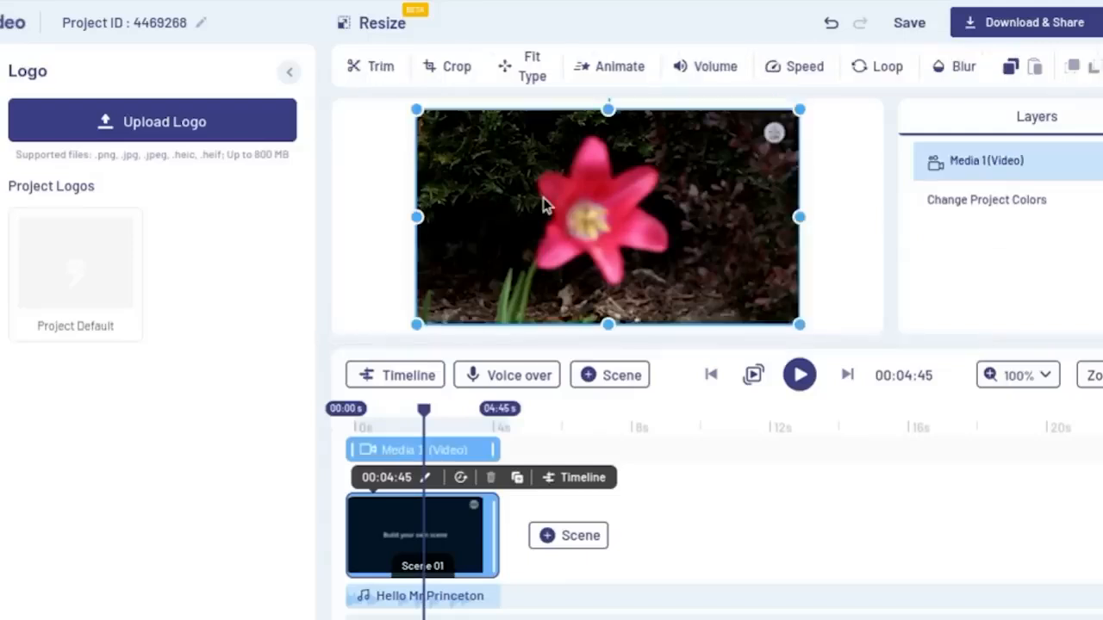
click(826, 217)
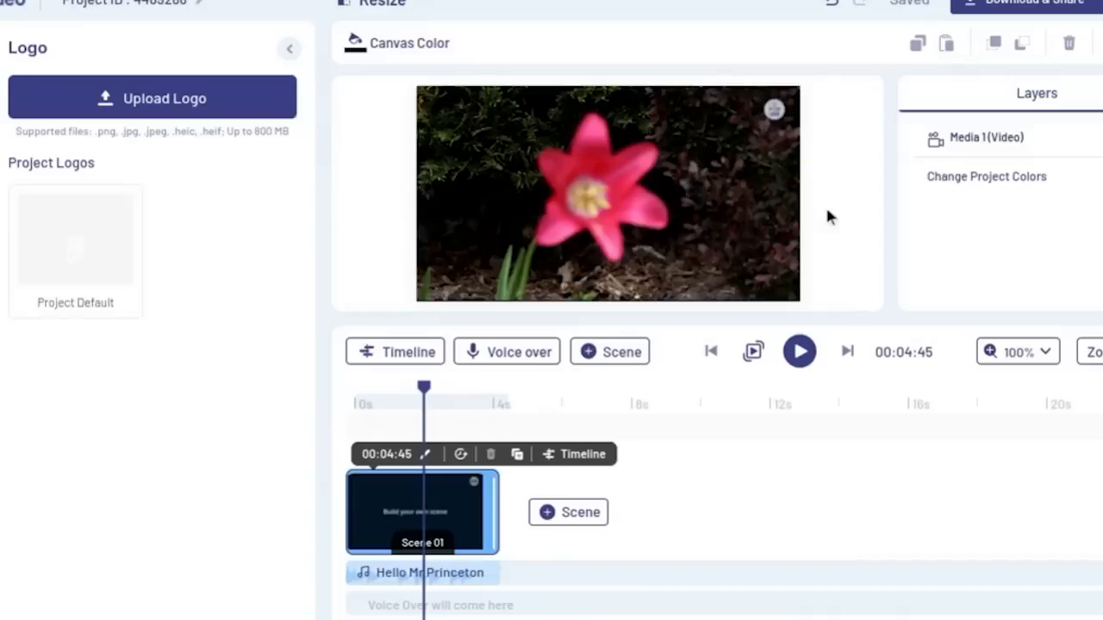
- Retrim the flower video in the first scene to an in time of 00:03:57 and an out time of 00:10:06
click(659, 186)
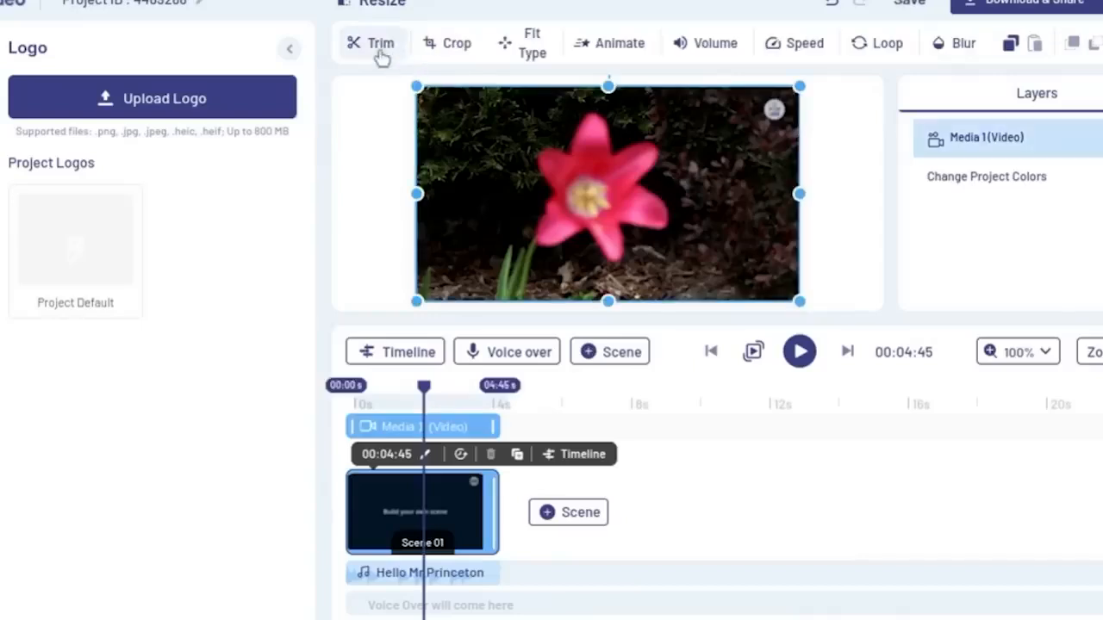
click(379, 52)
drag(480, 402, 375, 412)
drag(291, 418, 347, 418)
drag(482, 419, 561, 418)
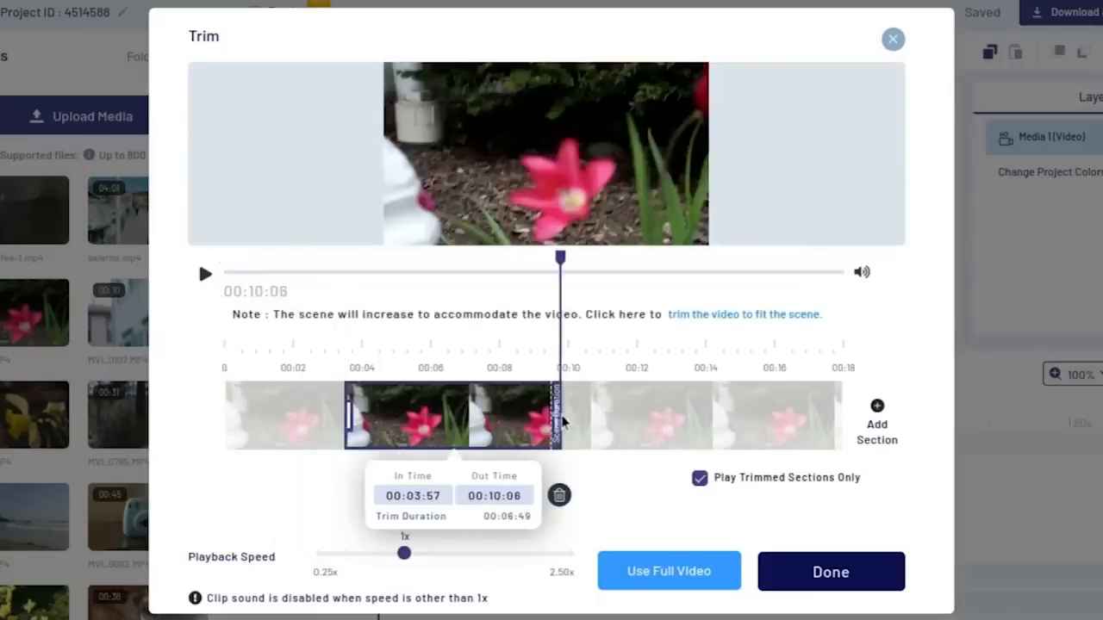
click(802, 570)
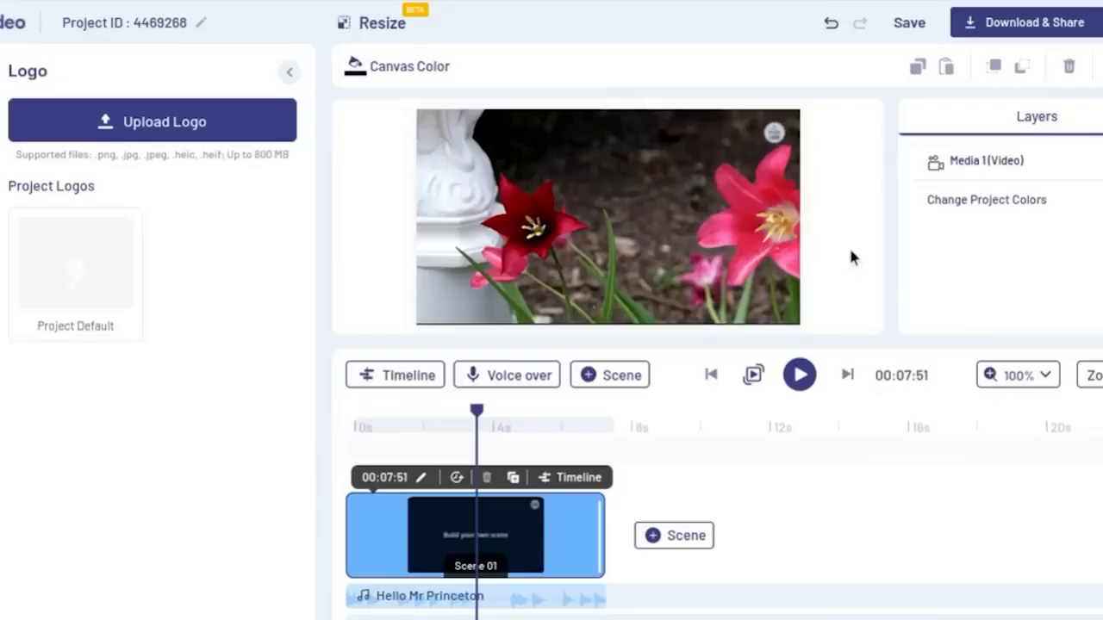
- Crop the flower video by pulling its lower-left corner inward, cutting away strips along the left and bottom edges
click(652, 178)
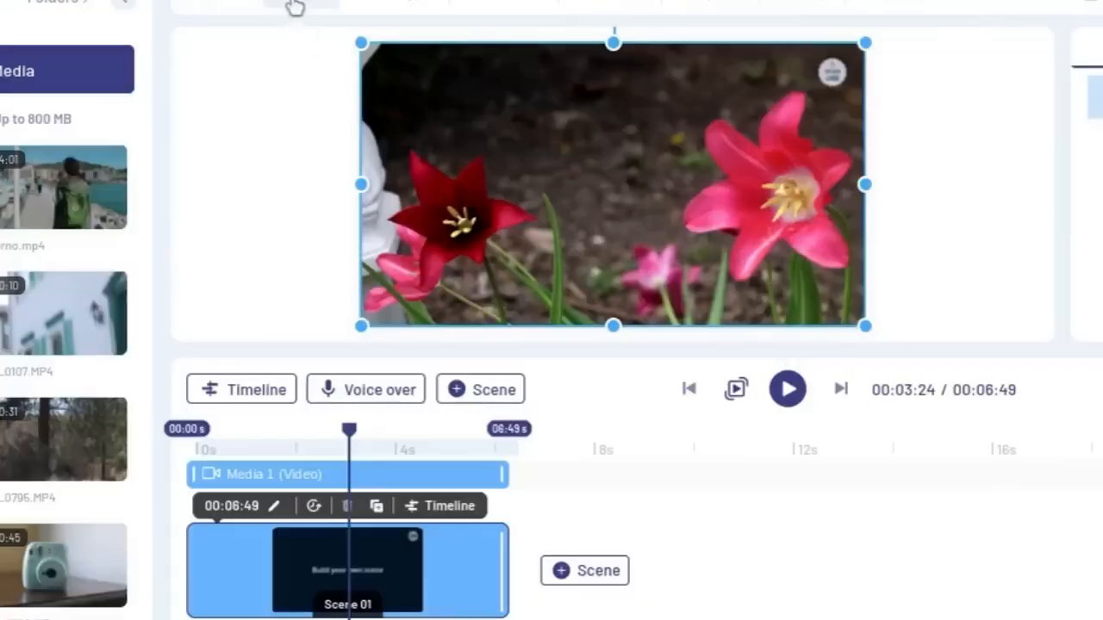
click(296, 5)
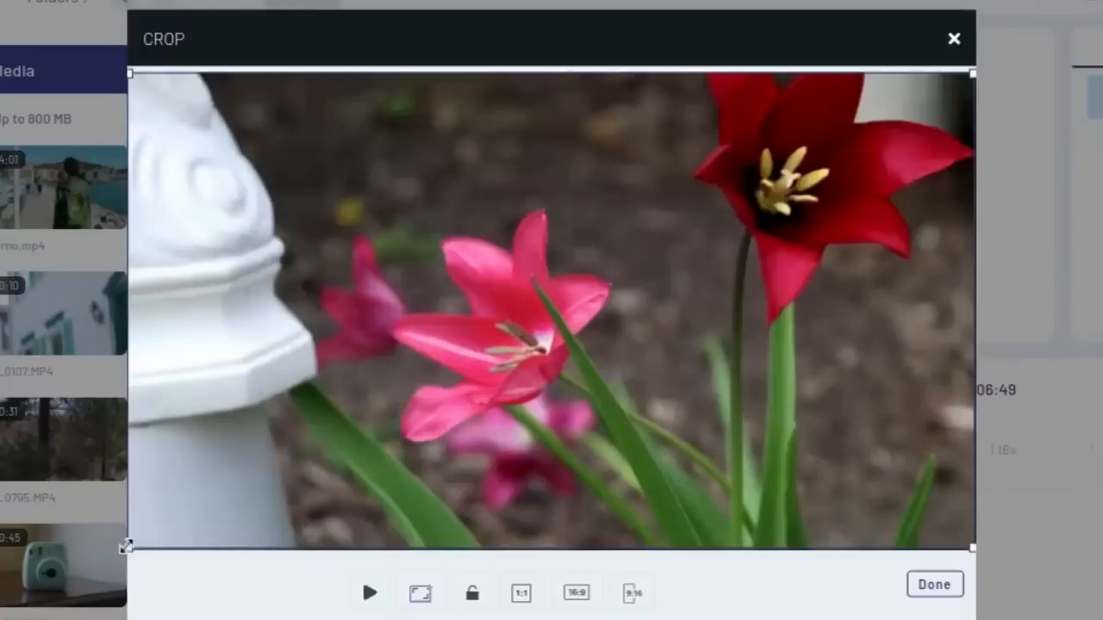
drag(125, 546, 229, 491)
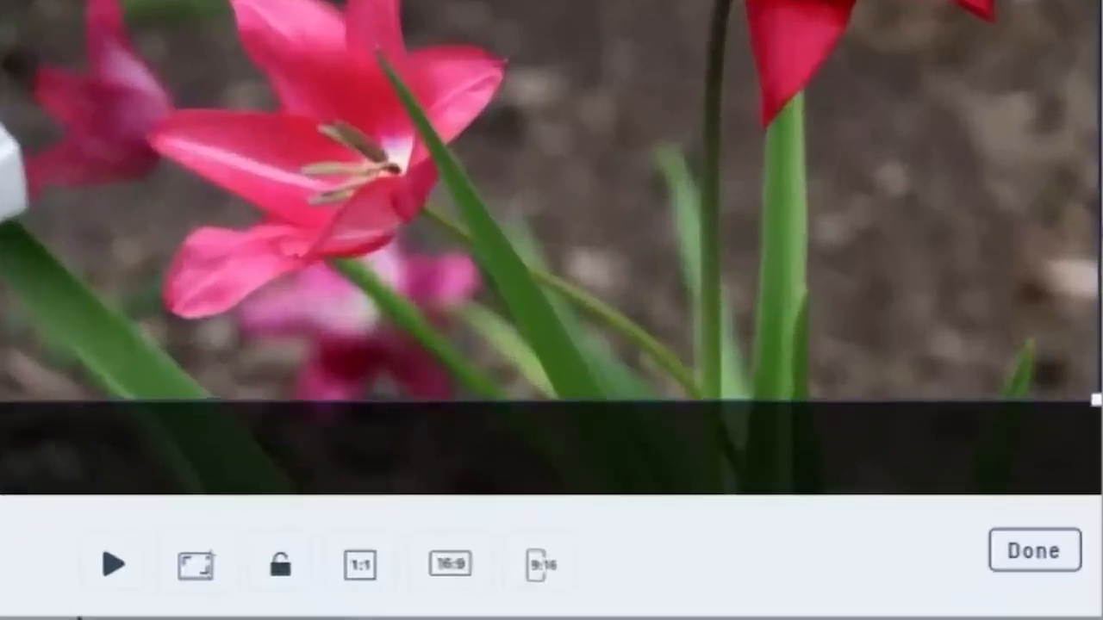
drag(37, 401, 69, 357)
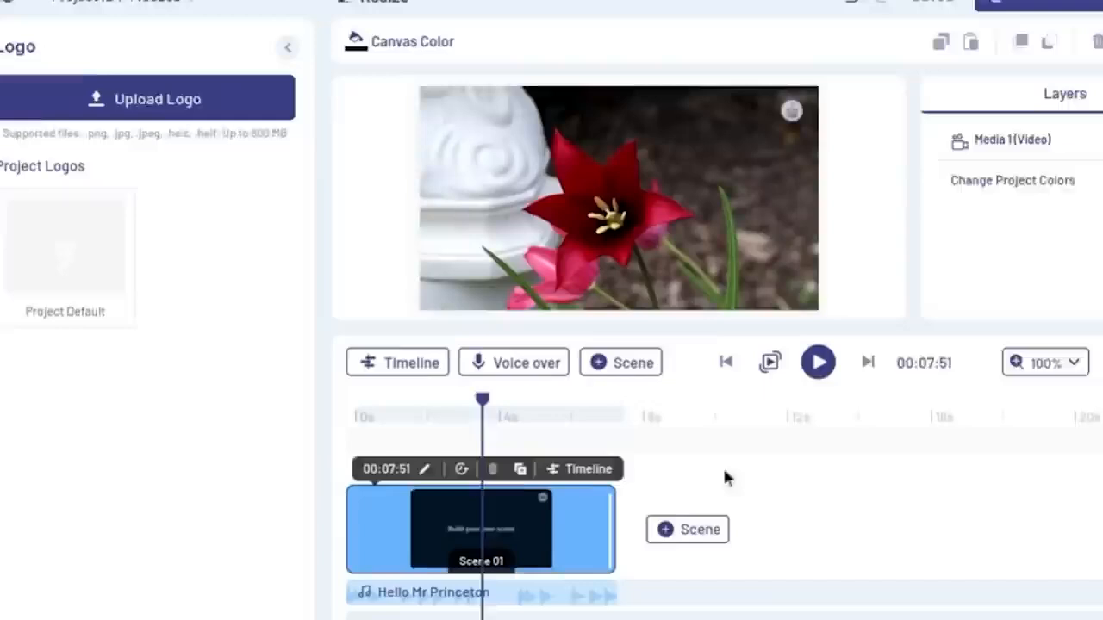
- Add a blank scene after the first scene
click(682, 536)
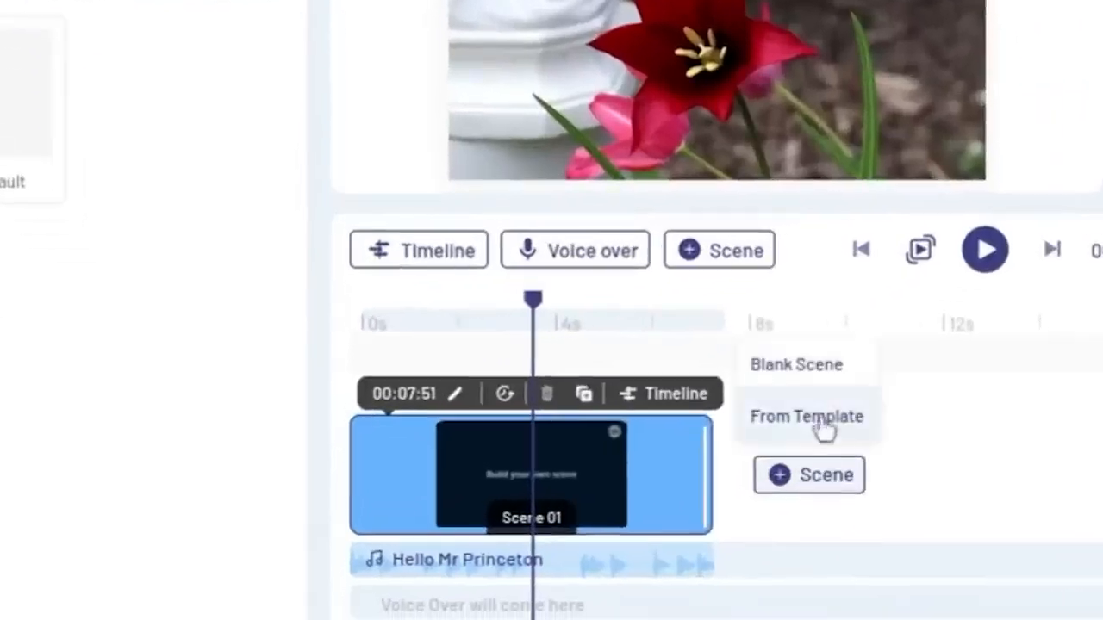
click(818, 366)
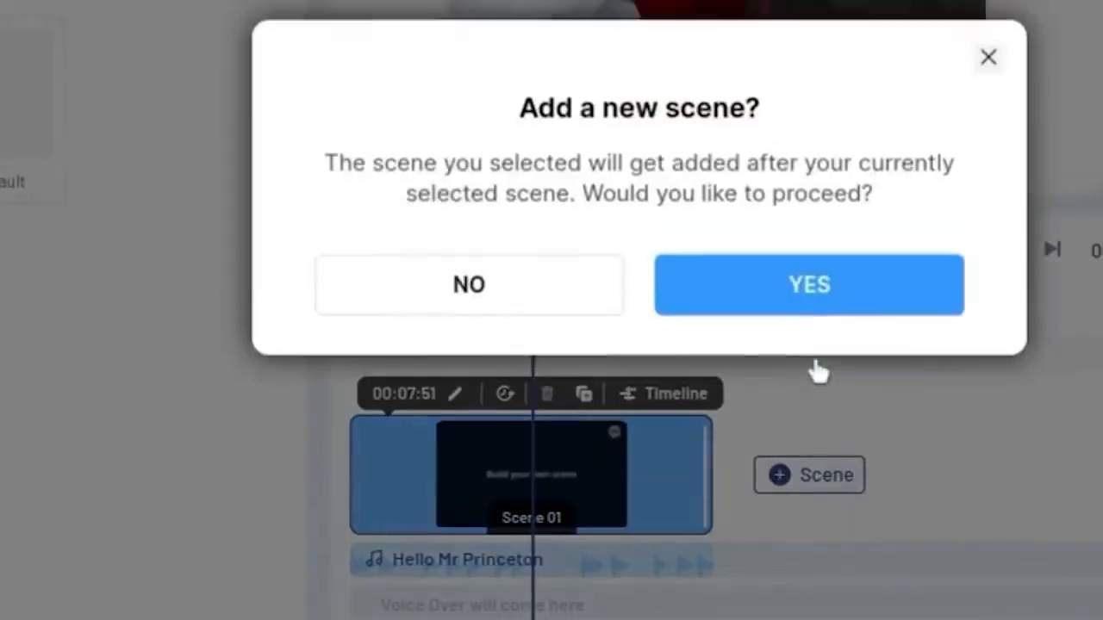
click(801, 280)
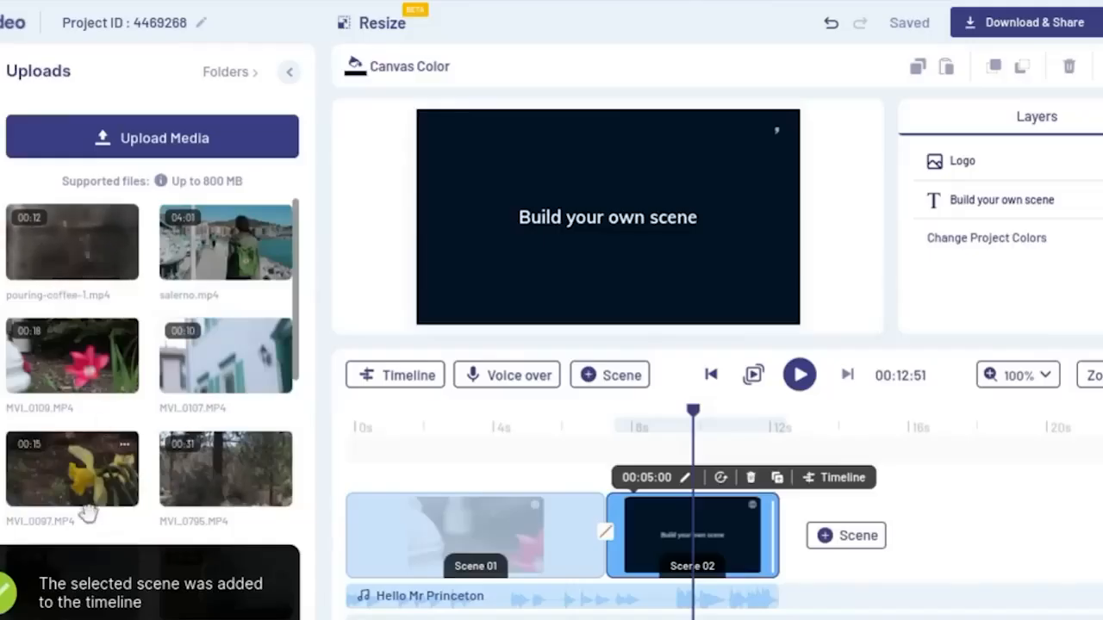
- Place the uploaded MVI_0097.MP4 clip in the second scene, trimming its end so that only the opening section is used
drag(87, 491, 504, 297)
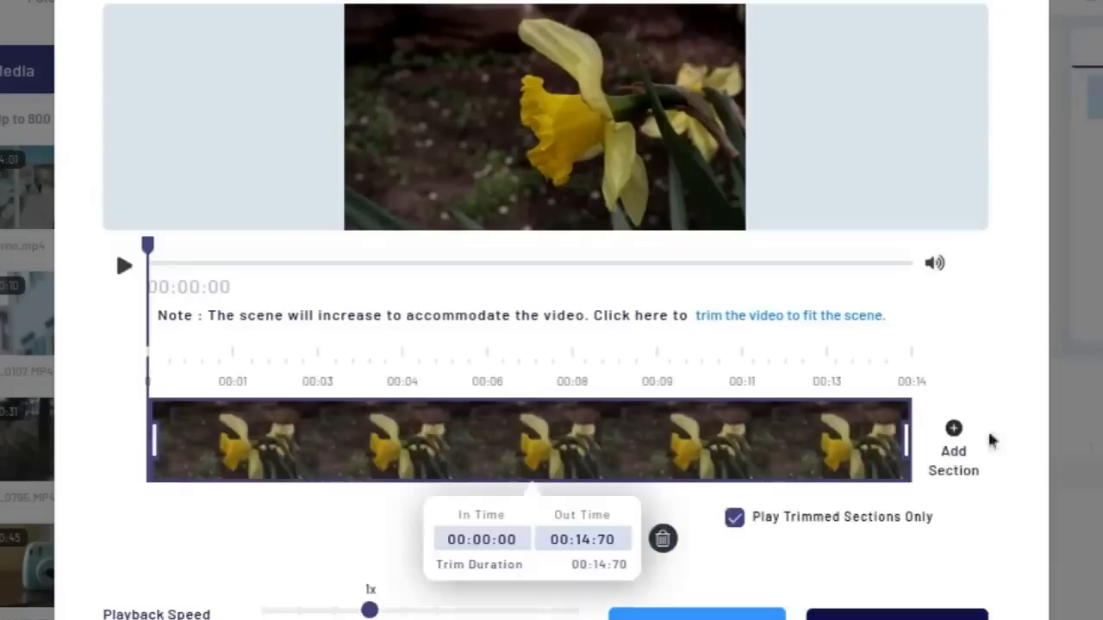
drag(905, 443, 441, 443)
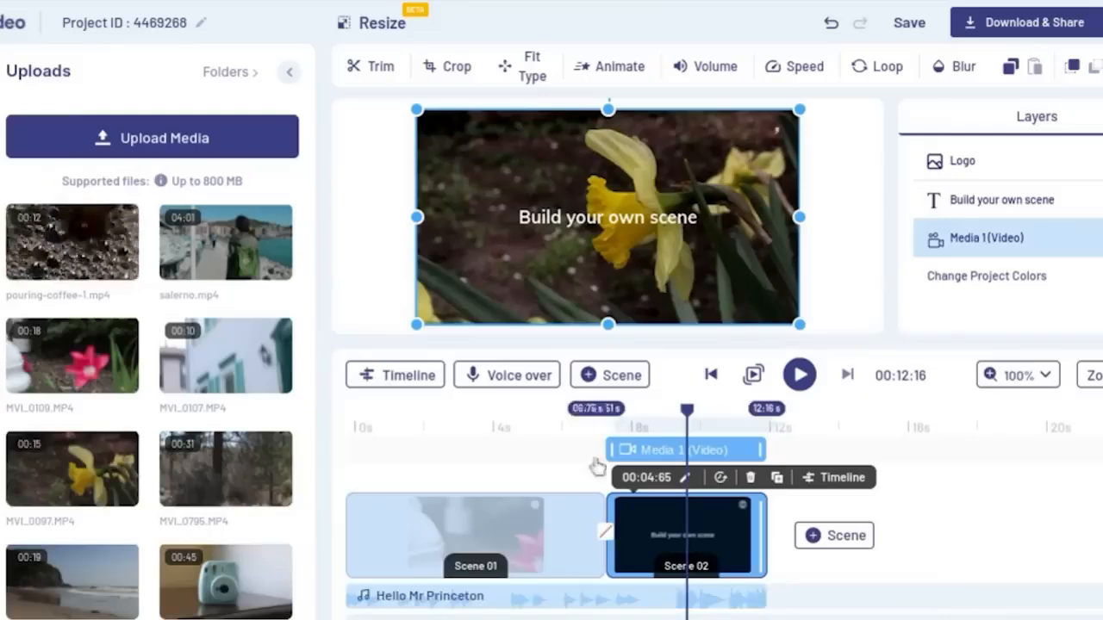
click(592, 424)
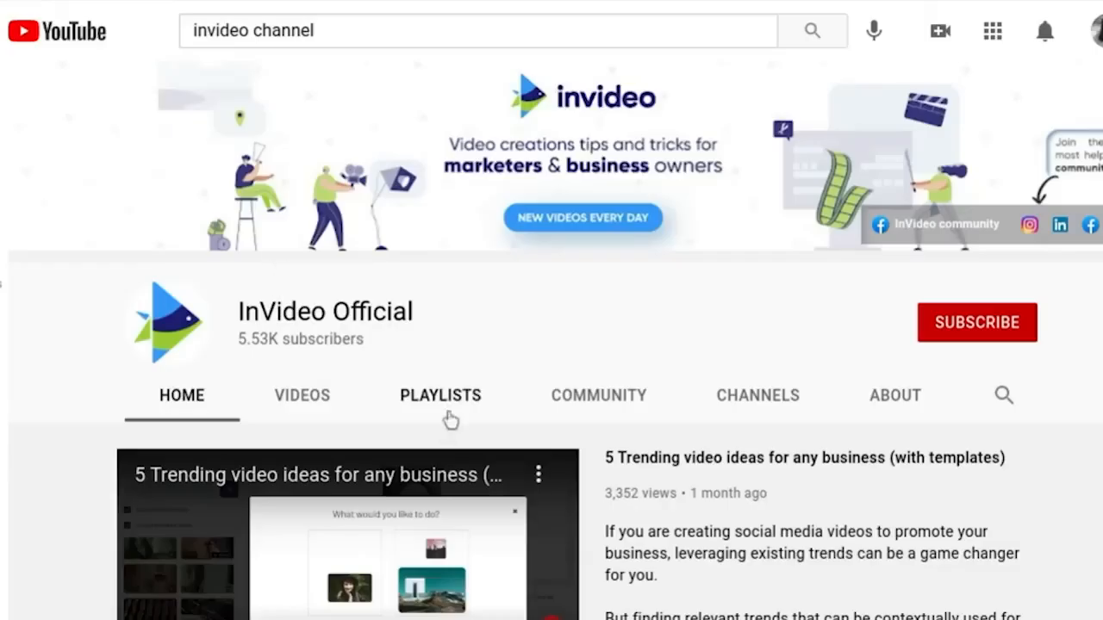
- Find the InVideo Tutorials playlist among the InVideo Official YouTube channel's playlists and open it
click(449, 413)
scroll(680, 429, down, 3)
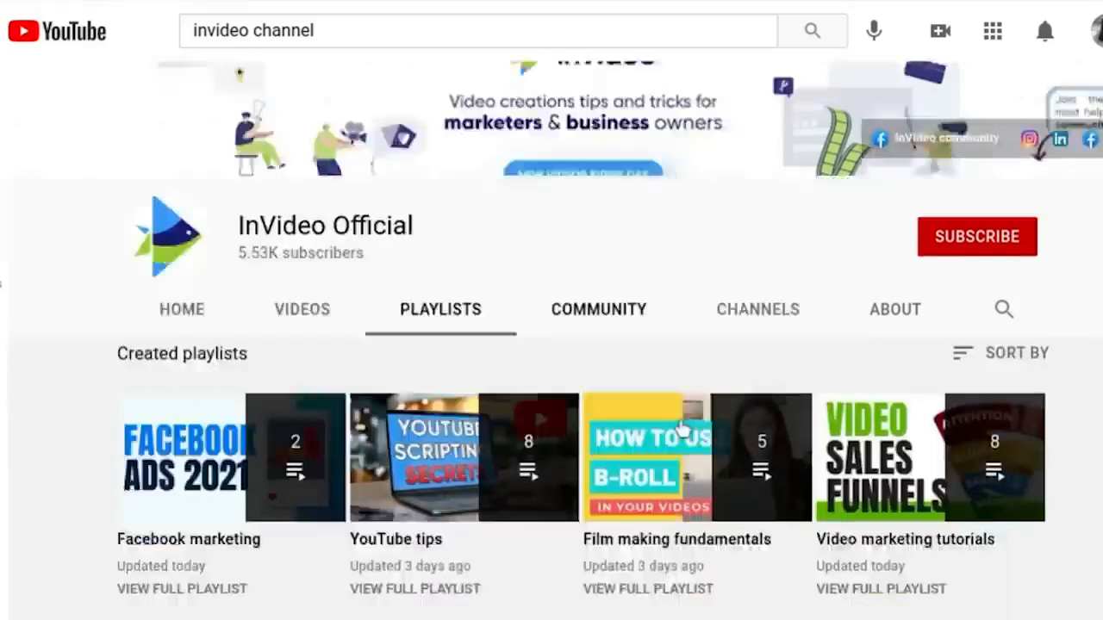
scroll(681, 428, down, 2)
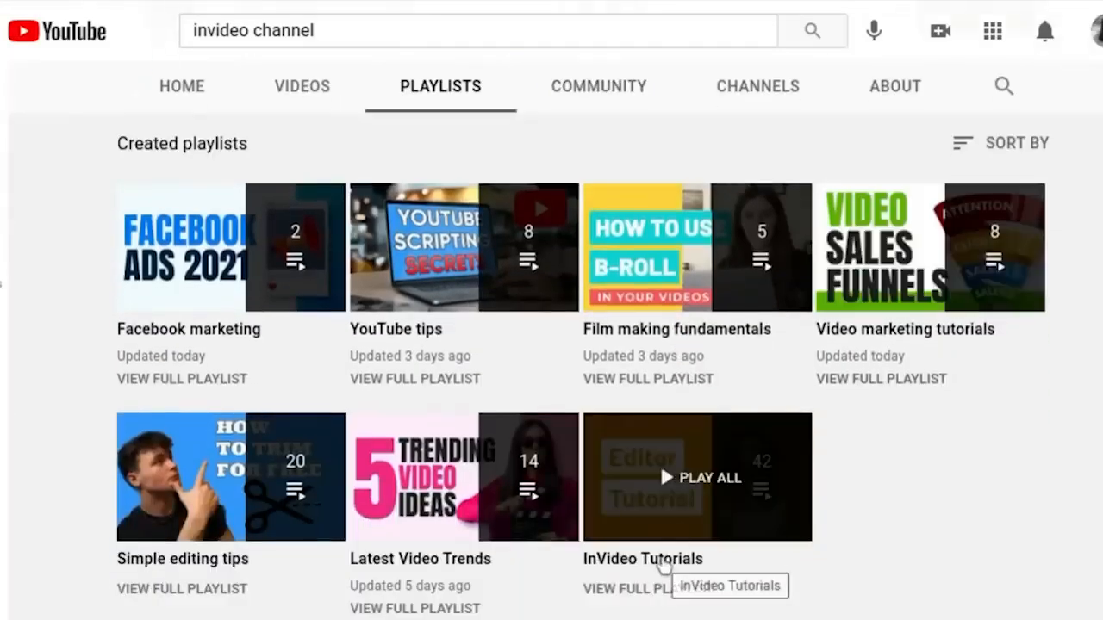
click(662, 564)
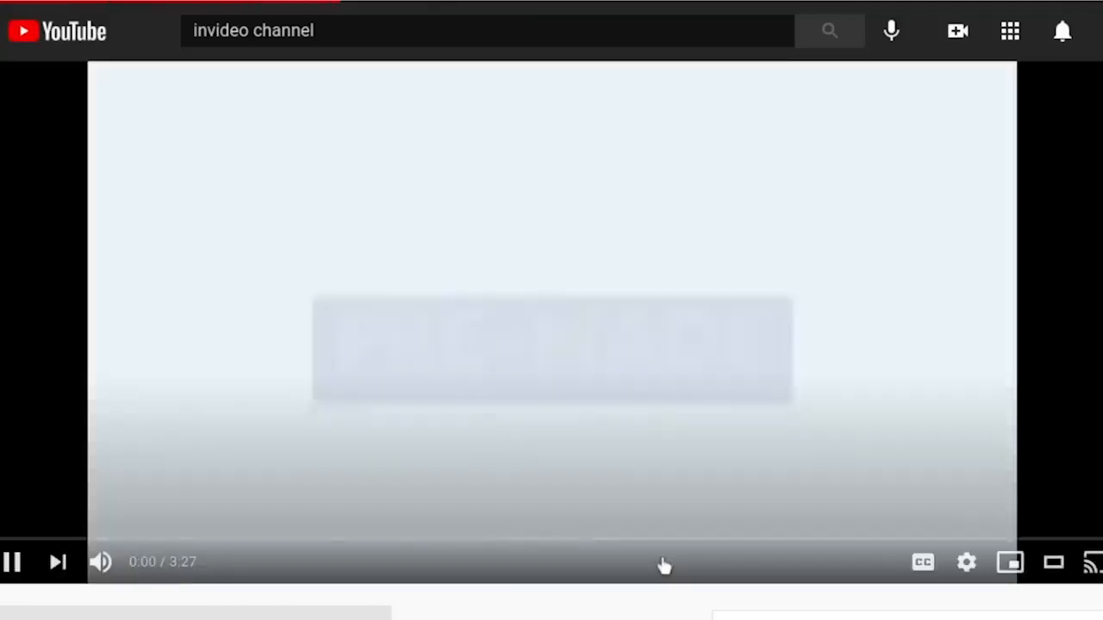
click(748, 348)
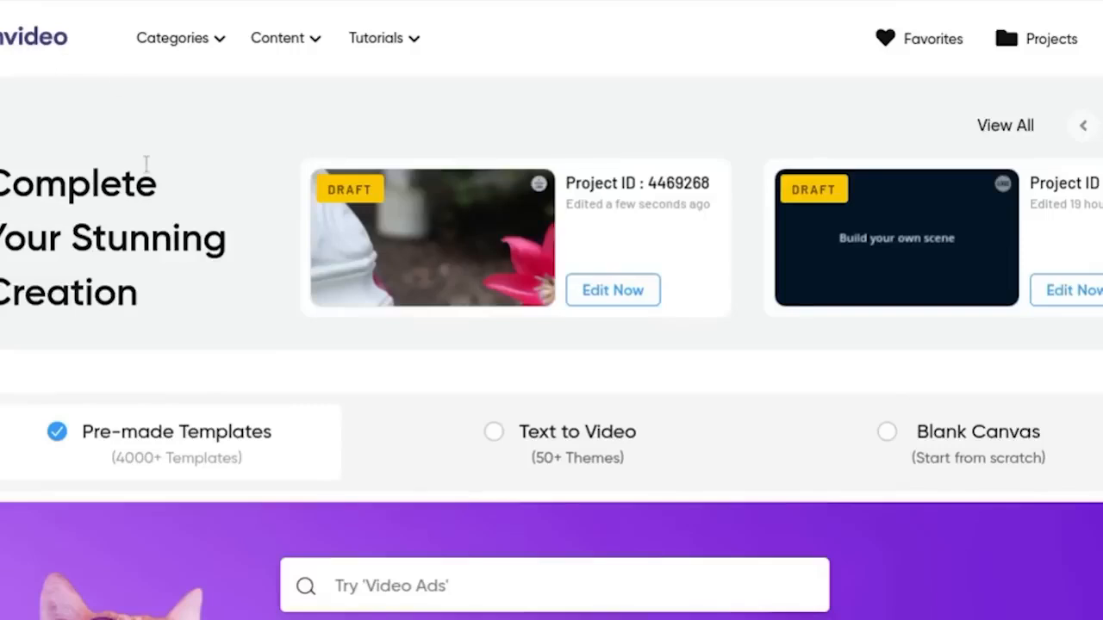
- Set the pre-made templates dimension to Vertical (9:16)
scroll(147, 164, down, 5)
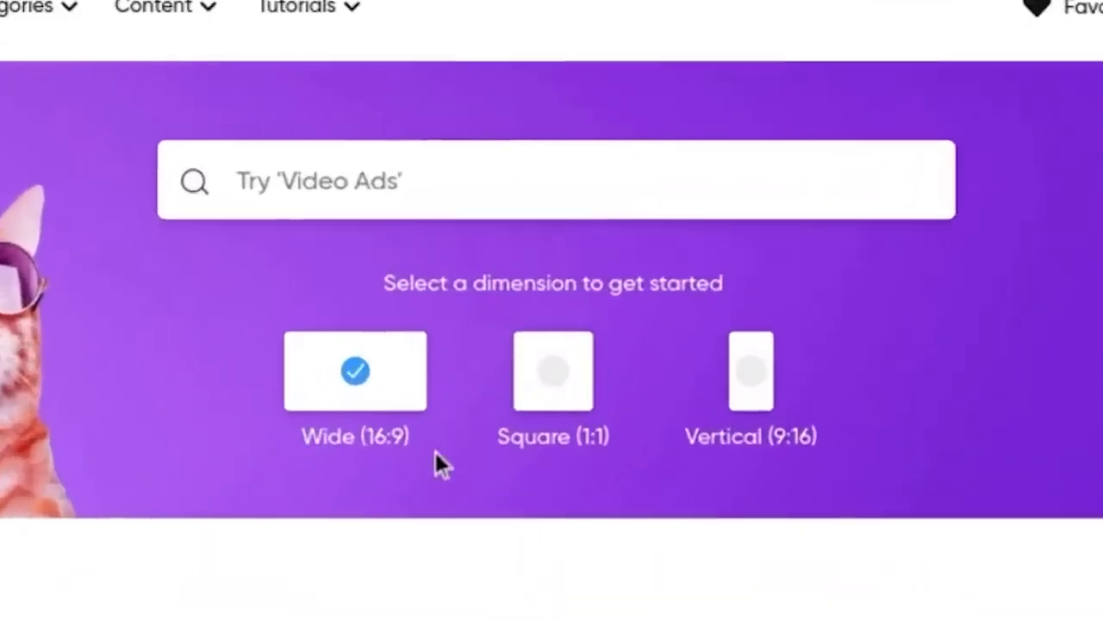
scroll(444, 452, up, 1)
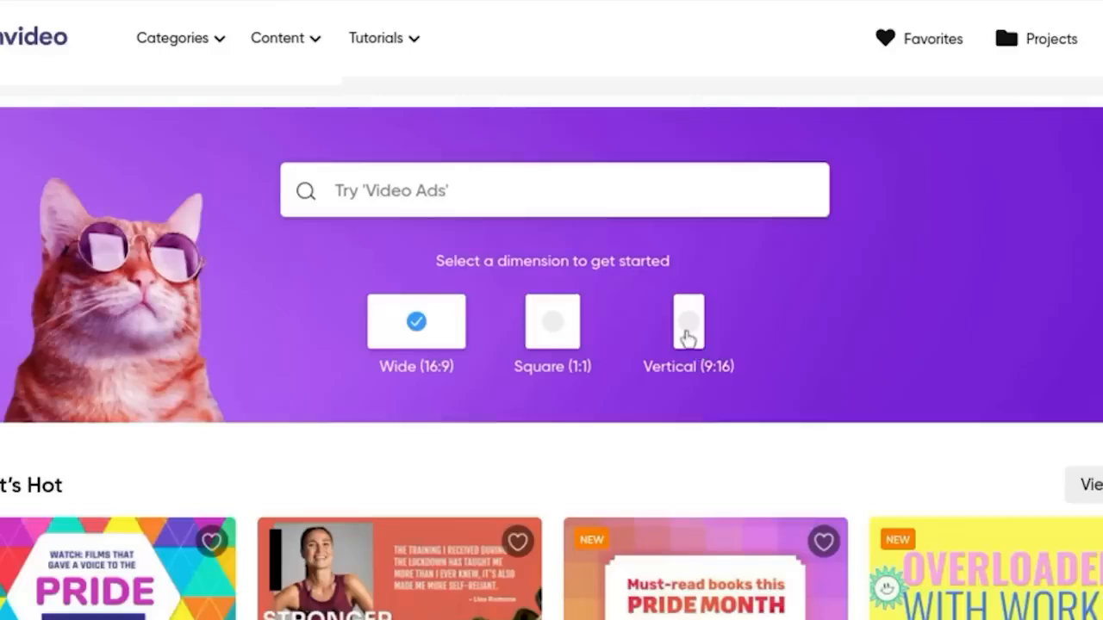
click(688, 334)
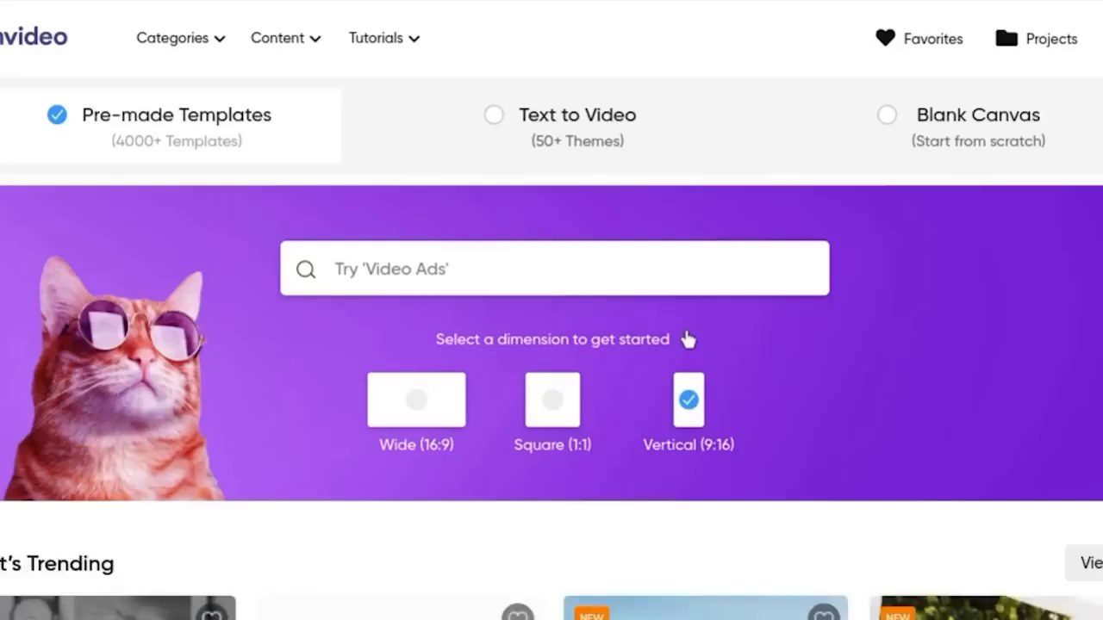
- Look through the trending vertical templates and their previews to find one suitable for a short video
scroll(766, 354, down, 5)
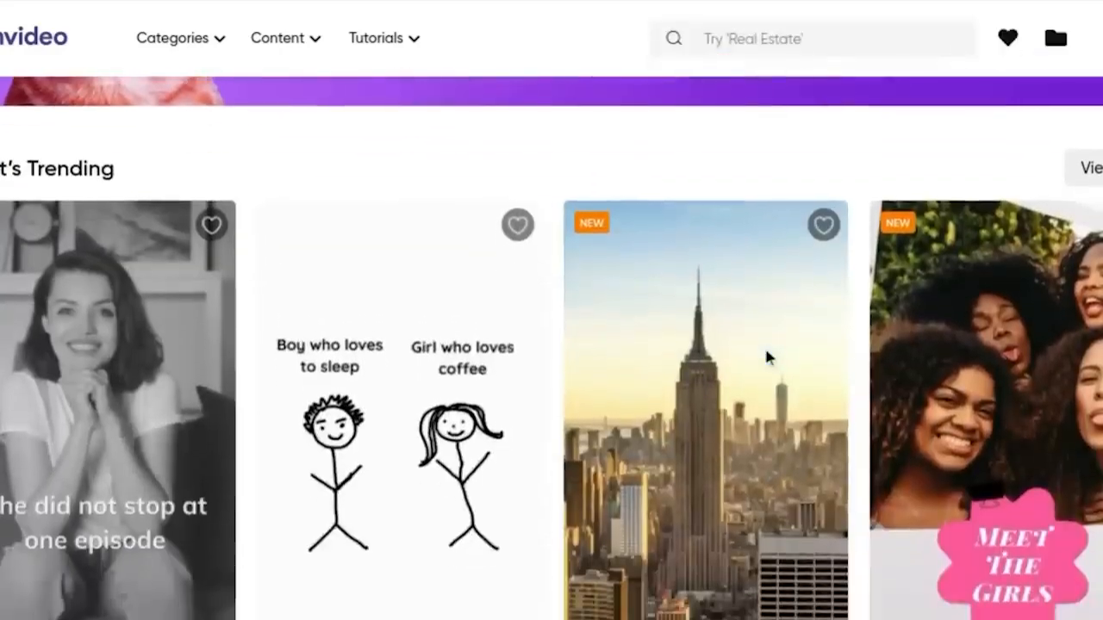
scroll(495, 425, down, 6)
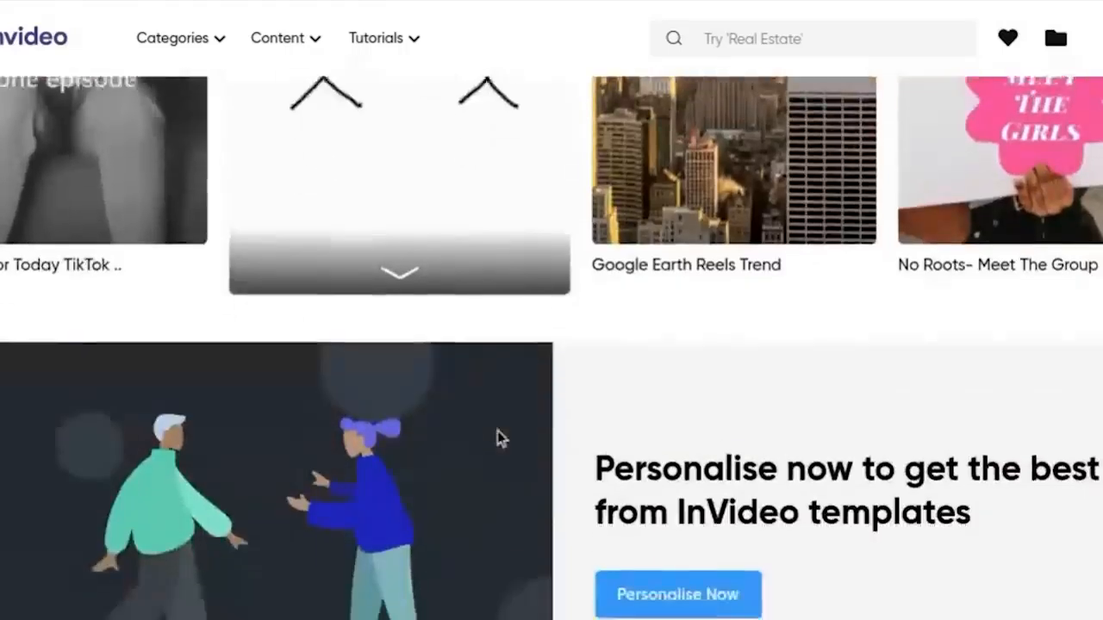
scroll(775, 342, up, 5)
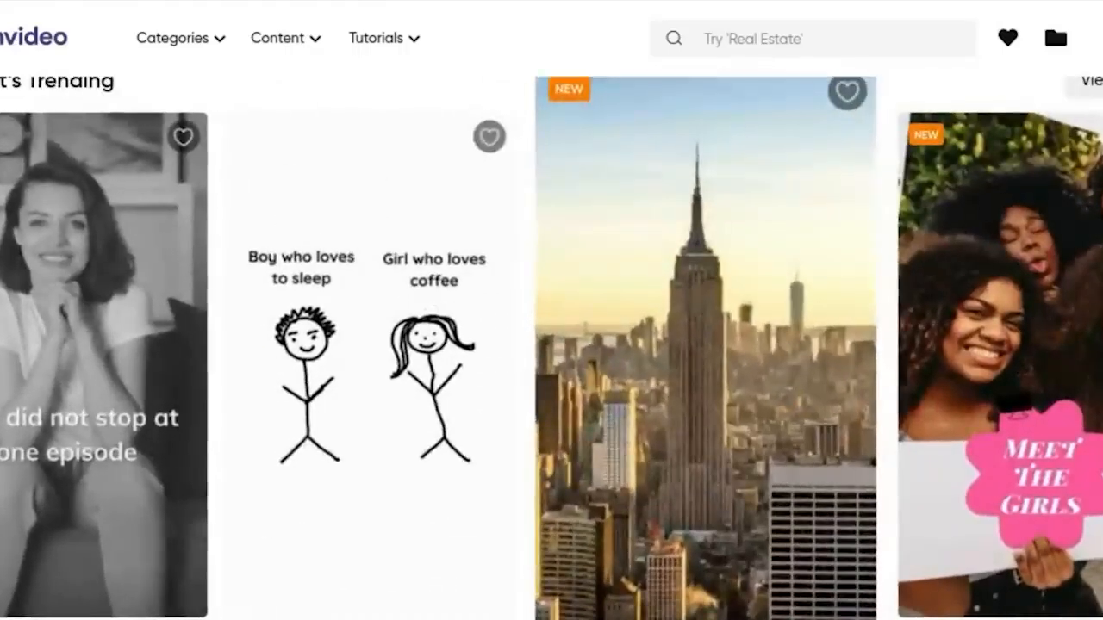
scroll(946, 491, up, 5)
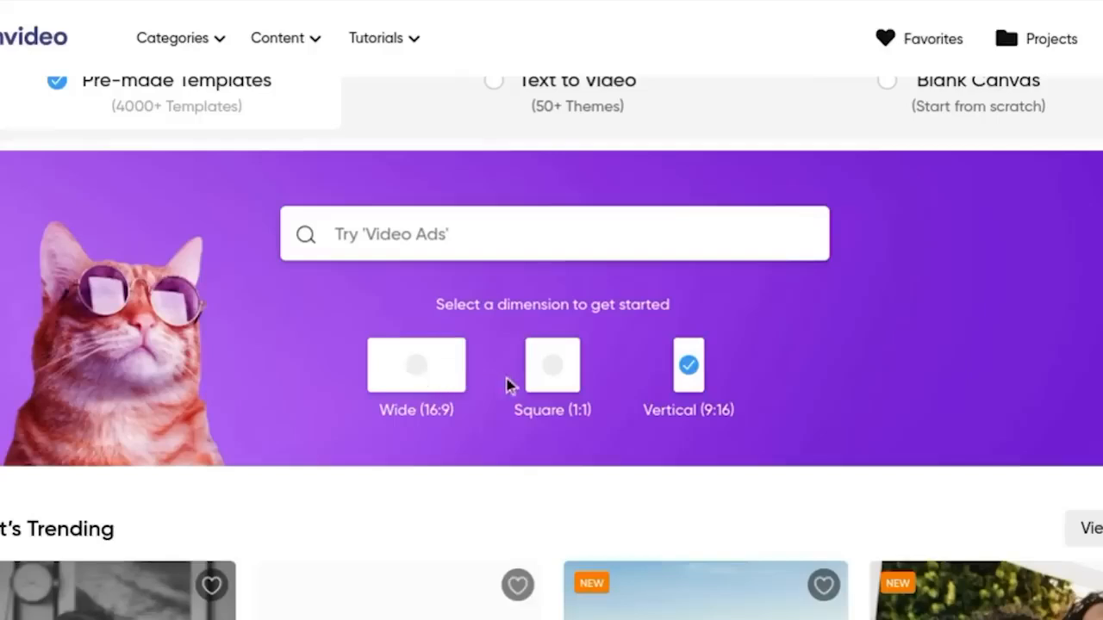
scroll(509, 384, down, 3)
scroll(506, 384, down, 1)
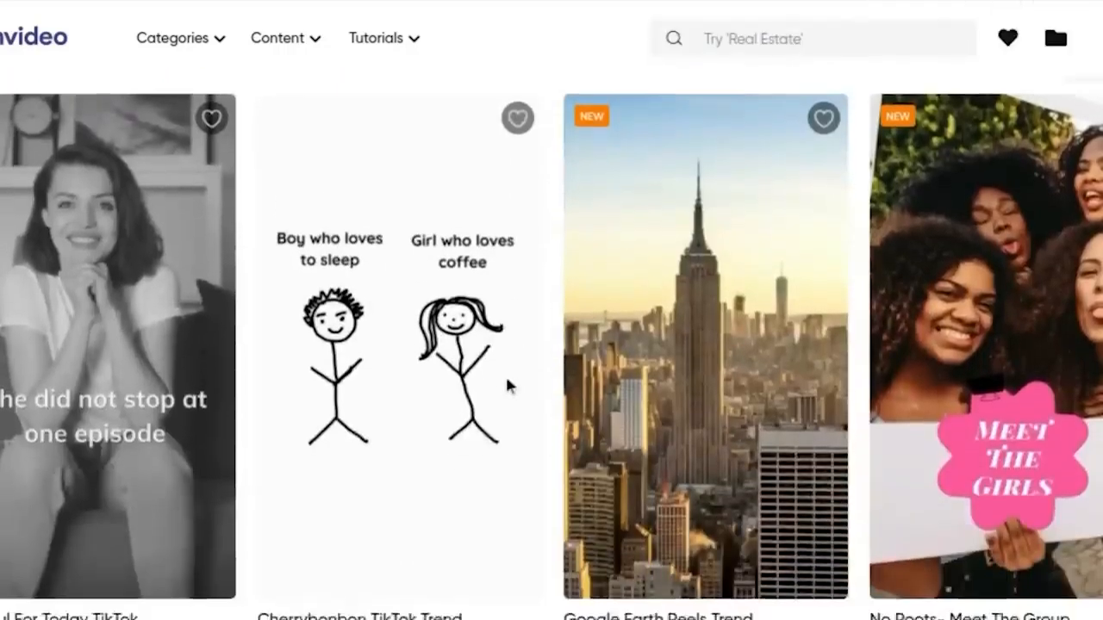
scroll(507, 384, up, 1)
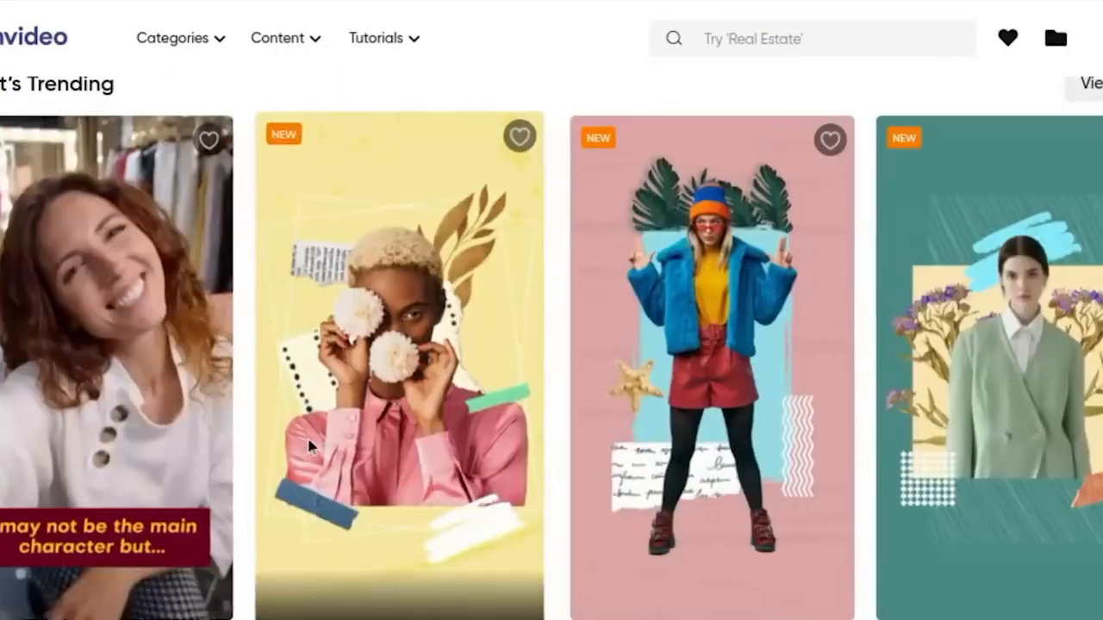
scroll(54, 362, down, 1)
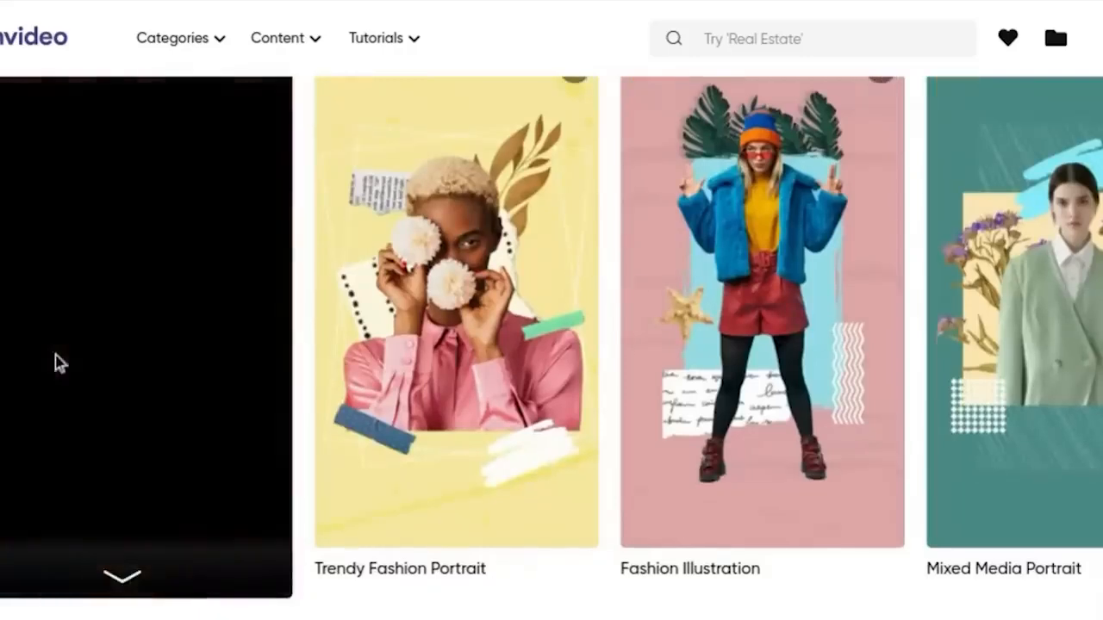
click(4, 336)
scroll(873, 613, up, 1)
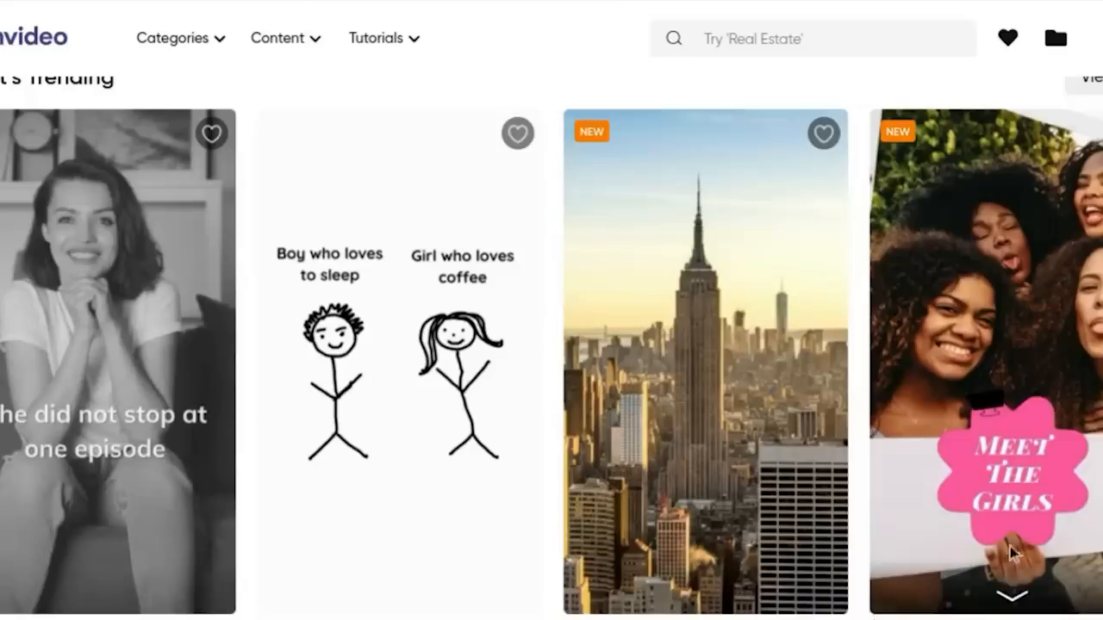
- Open the Google Earth Reels Trend template and start a vertical (9:16) project from it
mouse_move(689, 369)
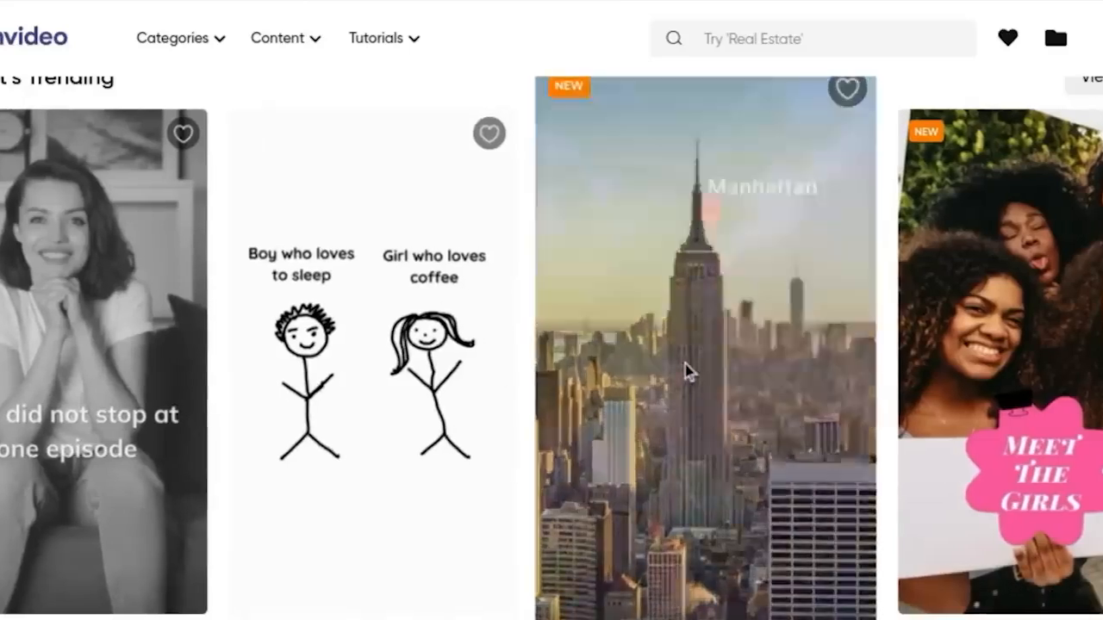
click(724, 368)
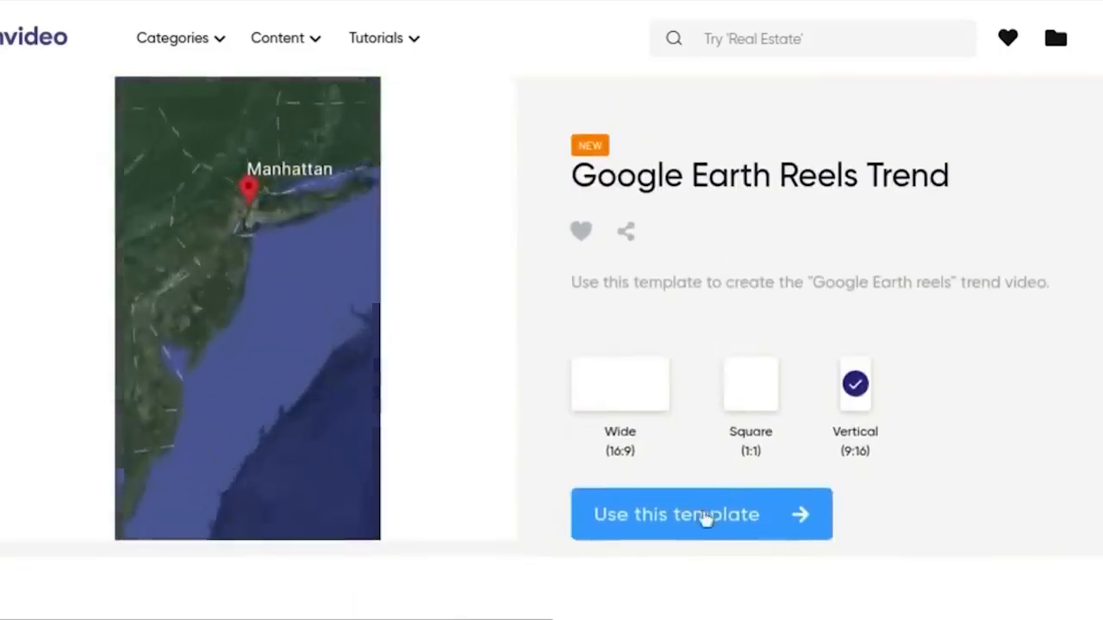
click(703, 517)
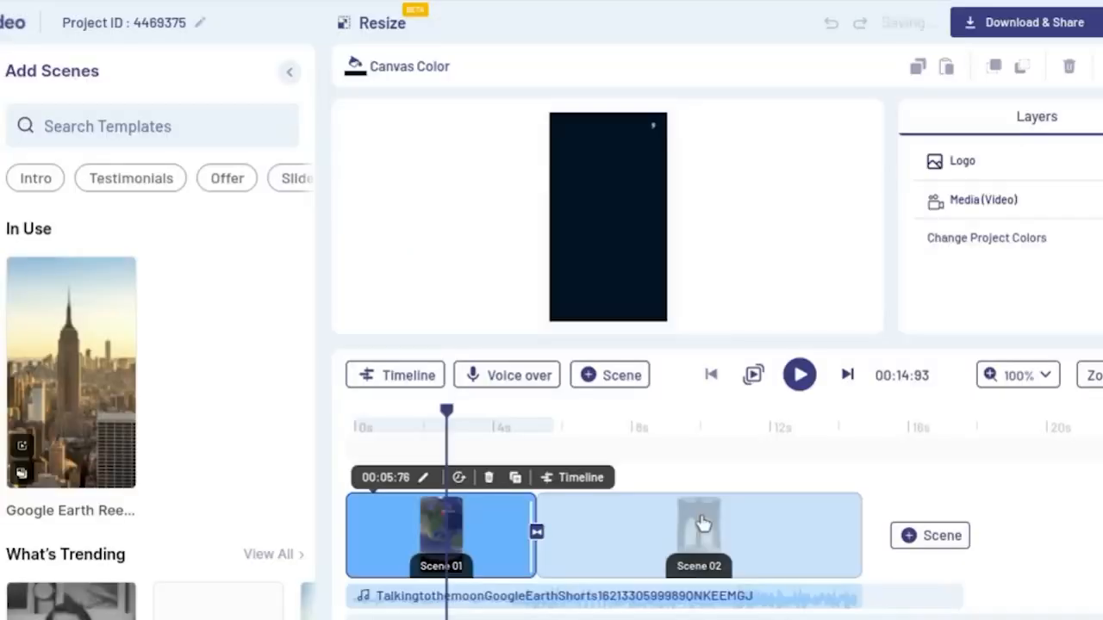
- Replace the bridge video in Scene 02 with the uploaded MVI_0109.MP4 flower clip
click(490, 427)
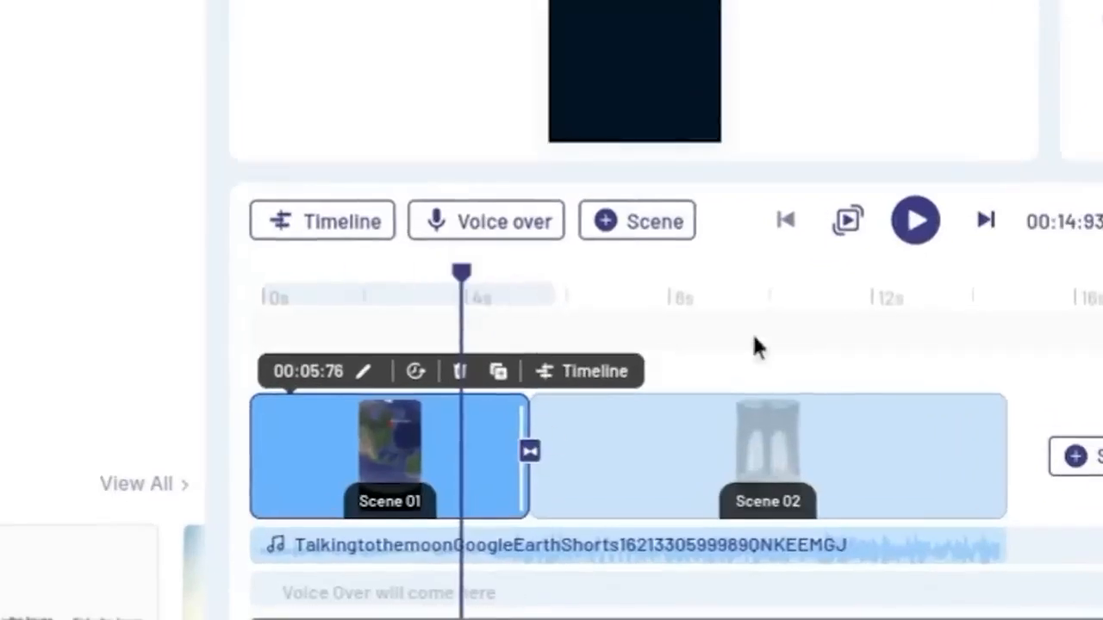
click(776, 309)
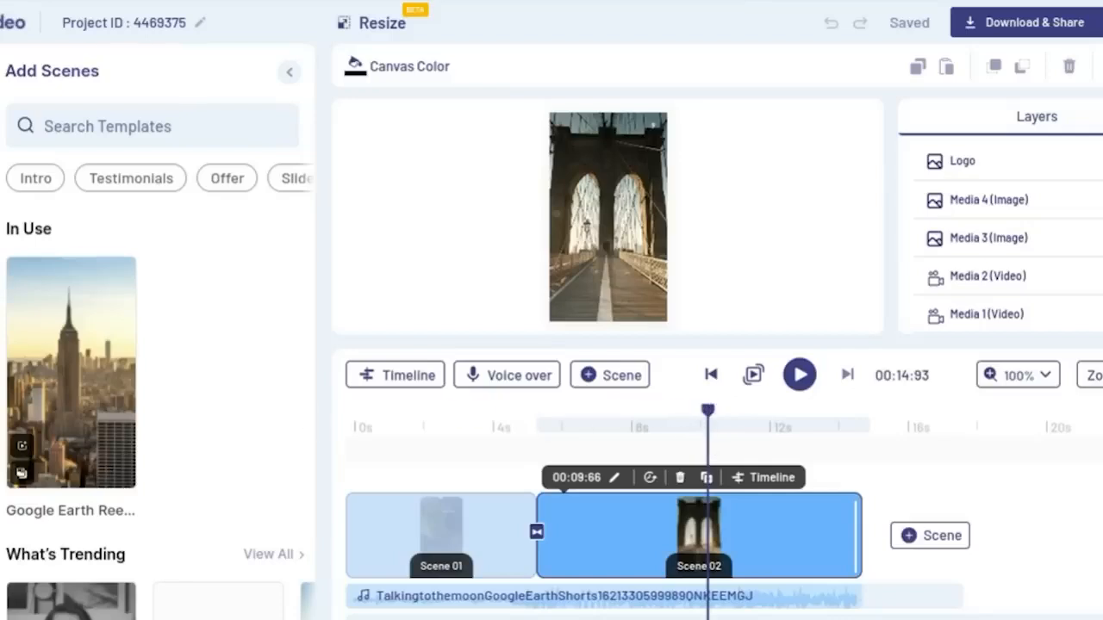
click(17, 152)
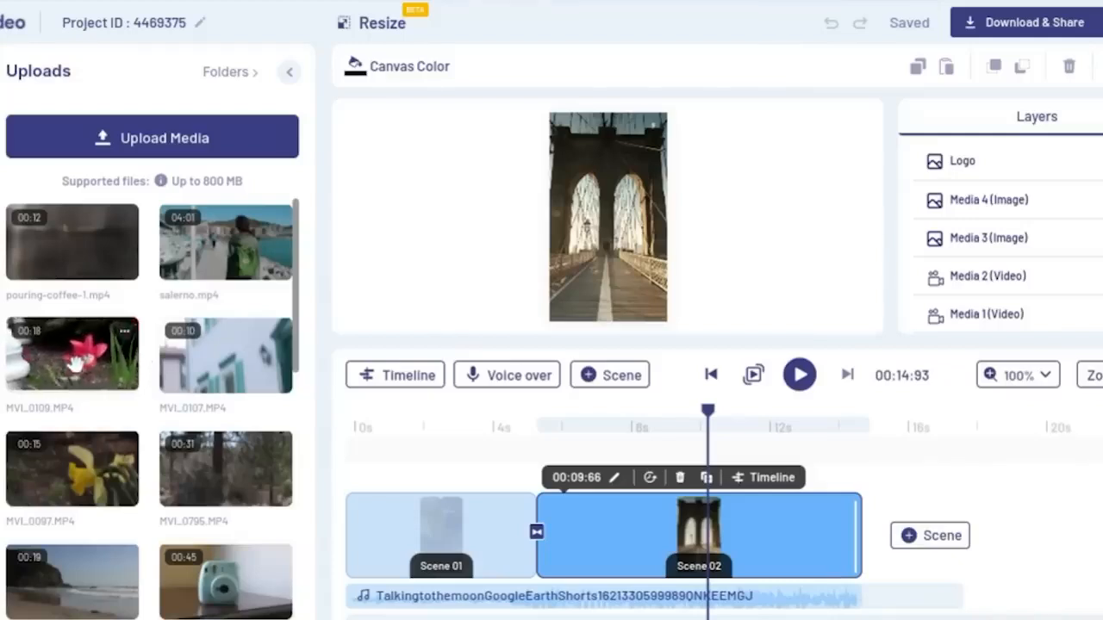
drag(76, 365, 581, 232)
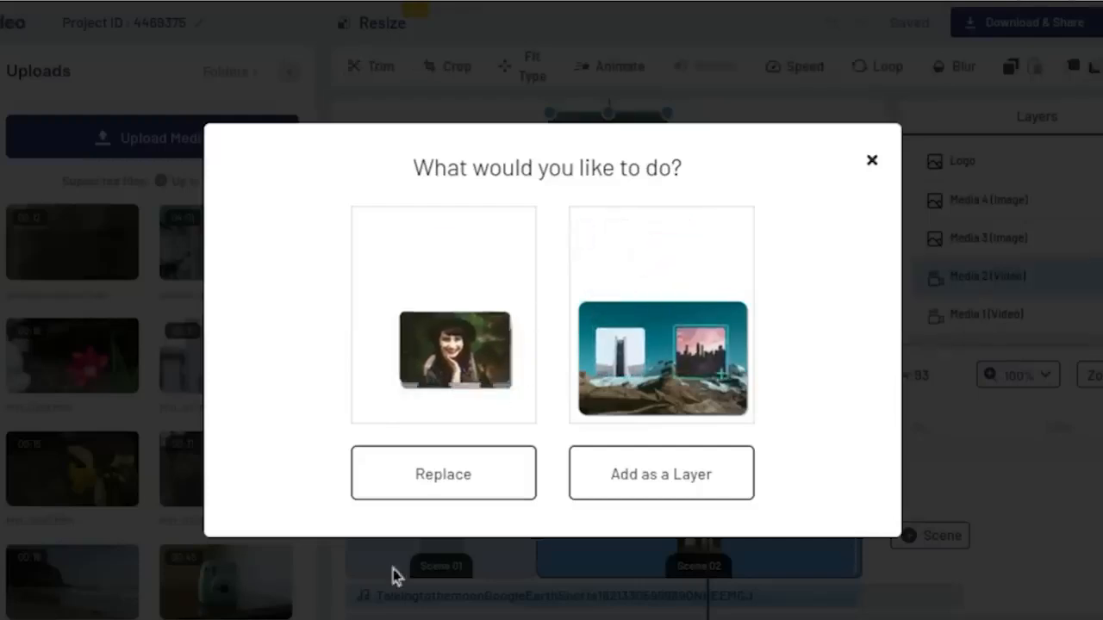
click(426, 460)
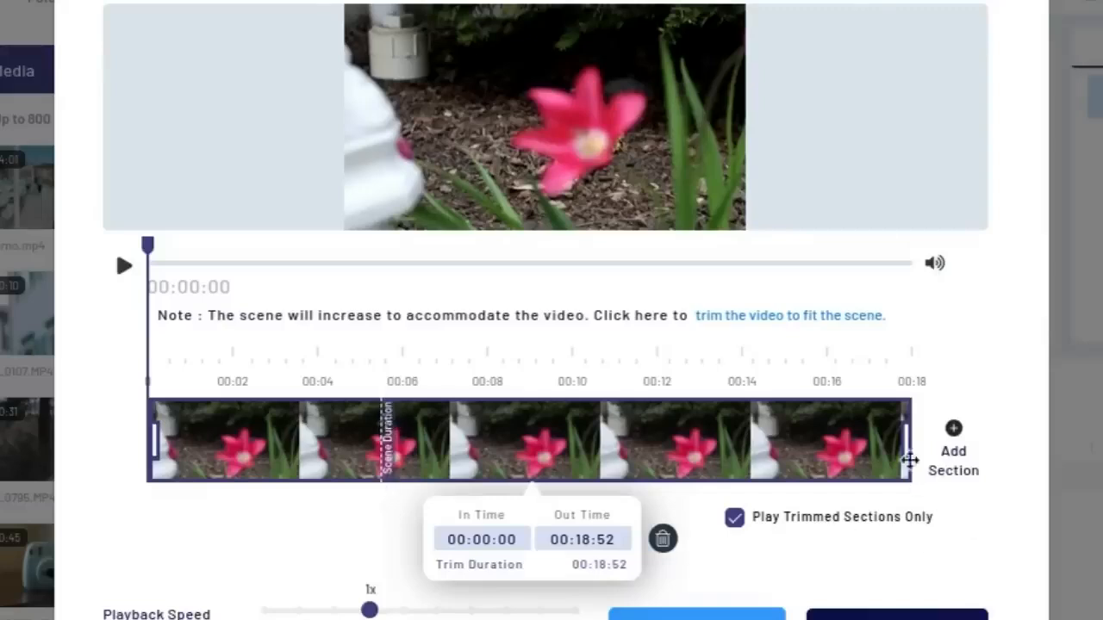
- Trim the end of the flower clip to an out time of 00:09:60 and play back the scene
drag(906, 441, 388, 448)
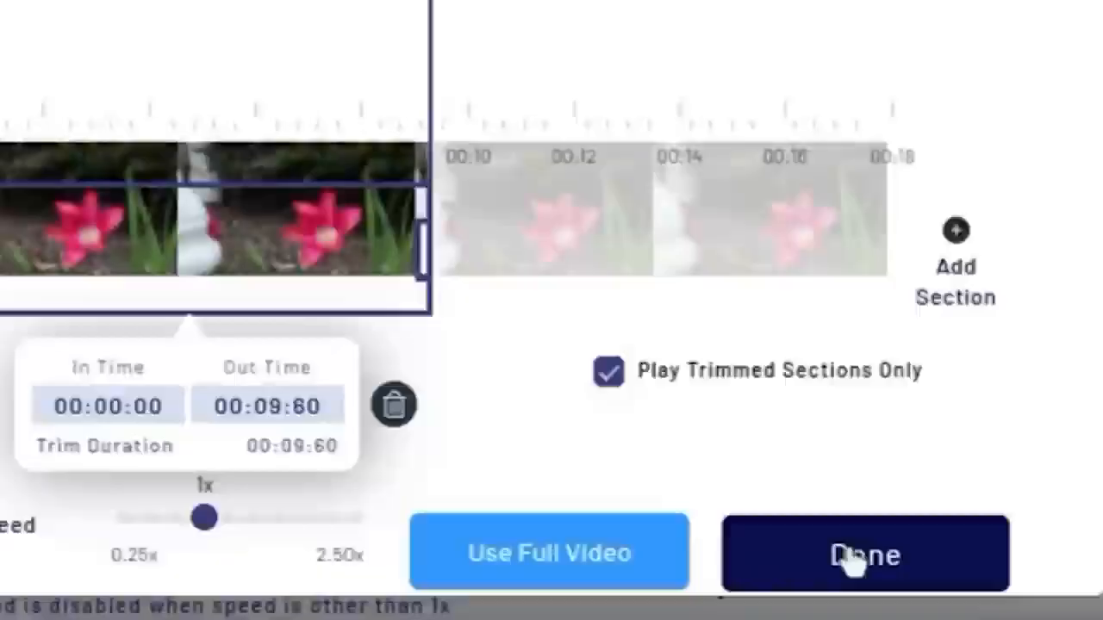
click(887, 616)
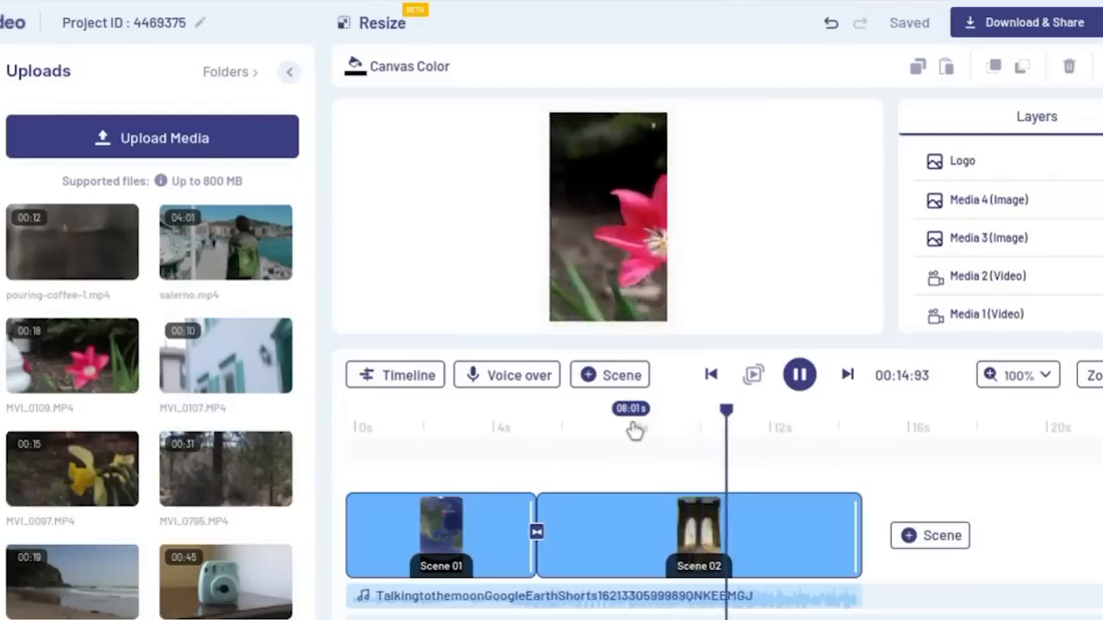
key(space)
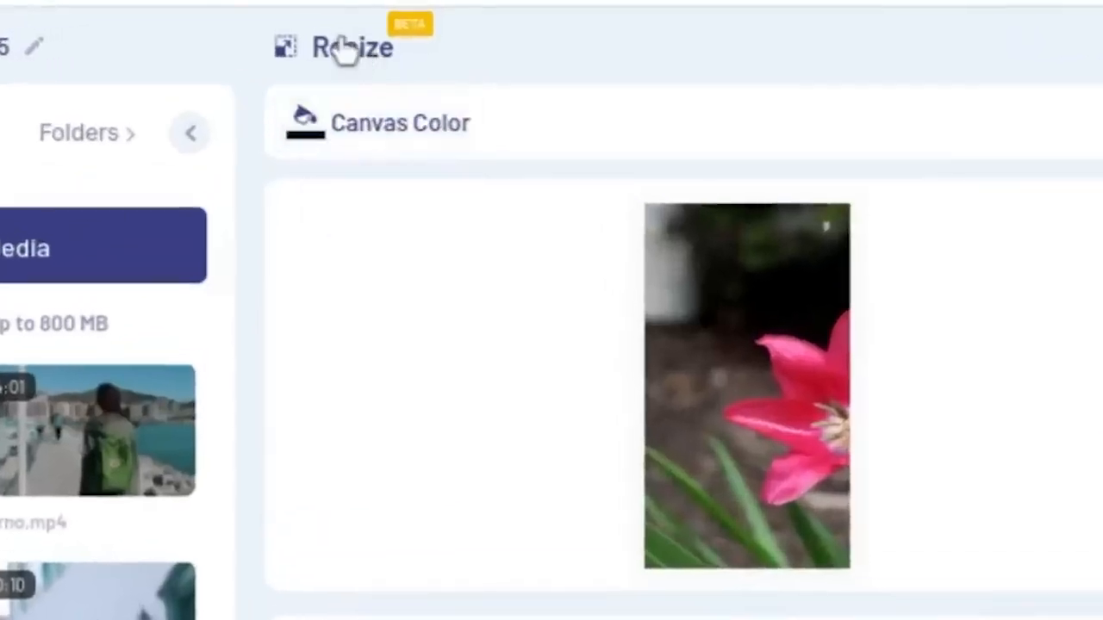
- Duplicate and resize the project to Square (1:1), and check how Scene 02 looks in the copy
click(344, 48)
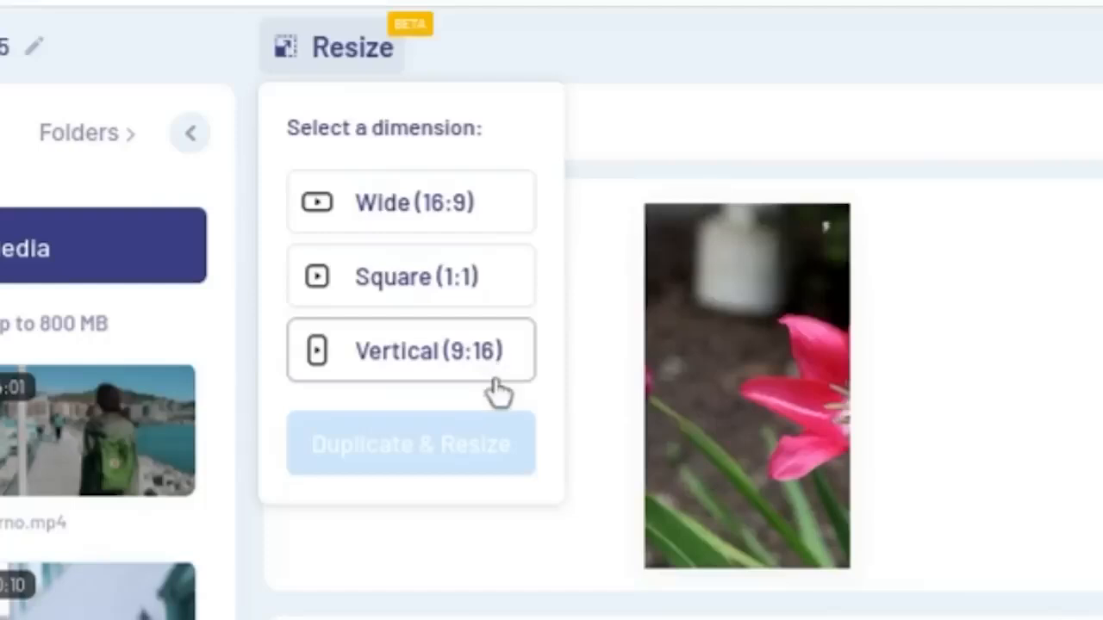
click(422, 293)
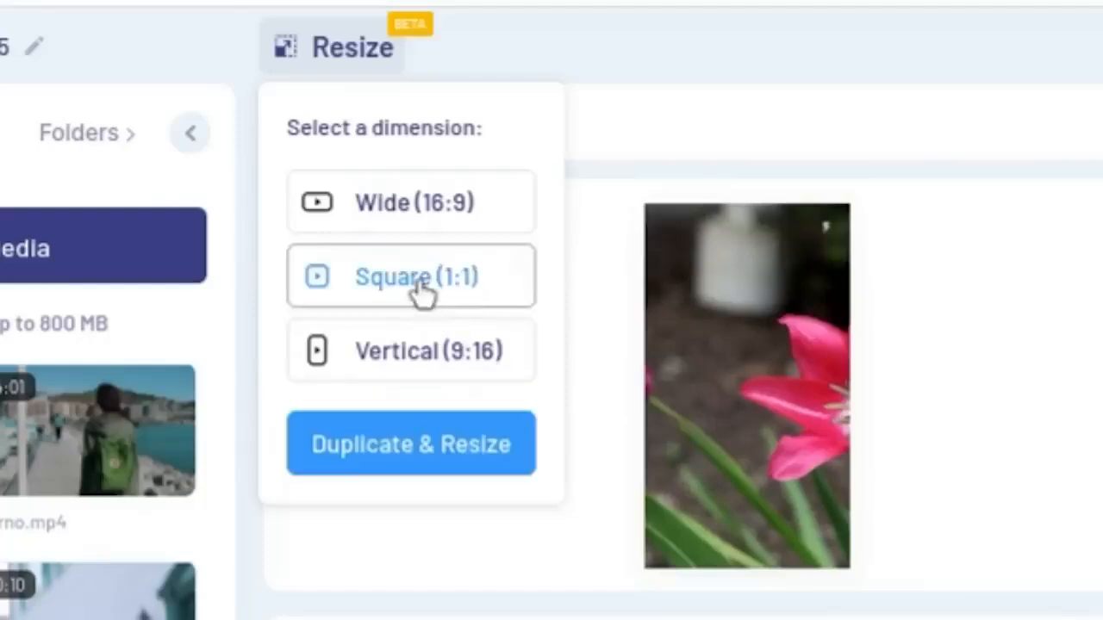
click(388, 465)
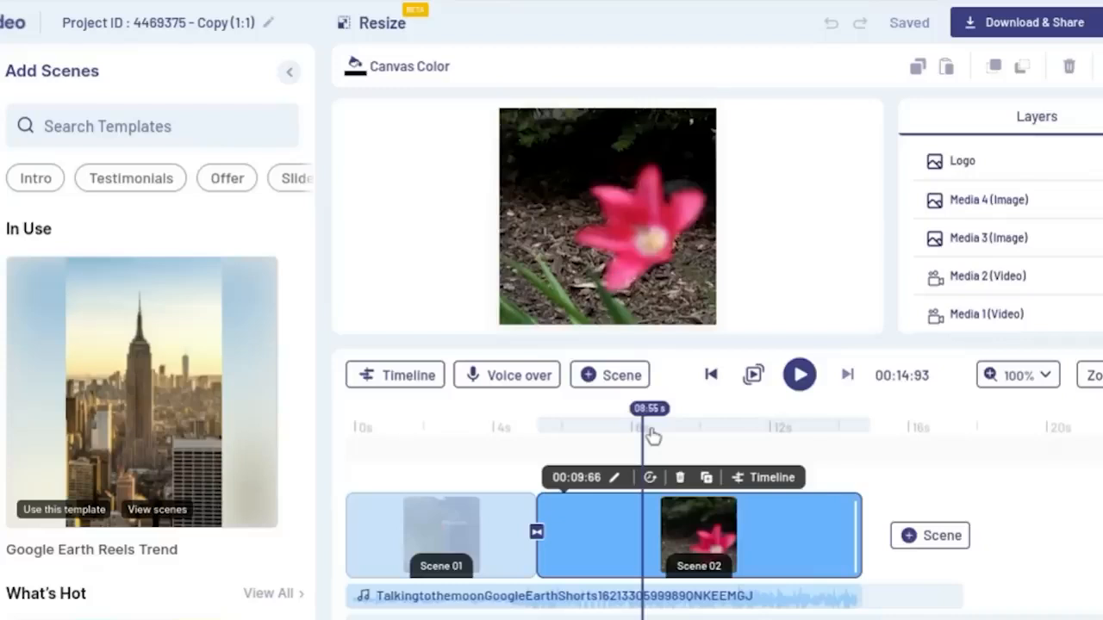
click(696, 426)
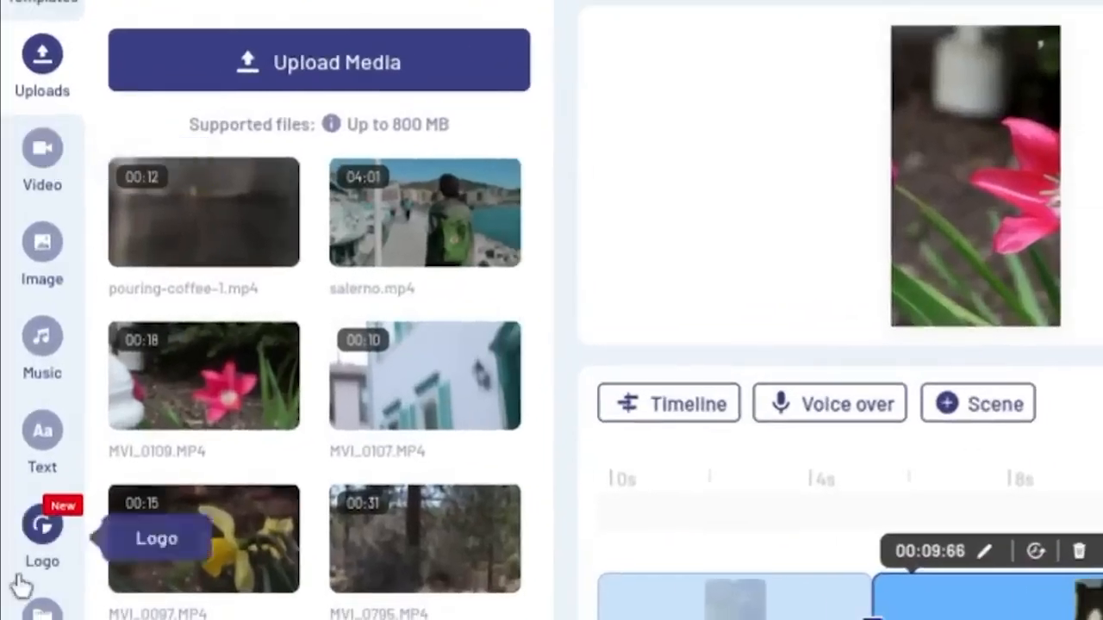
- Exclude Premium Media from the stock video results and look through them for a replacement clip
click(18, 166)
scroll(309, 336, down, 3)
scroll(308, 327, down, 5)
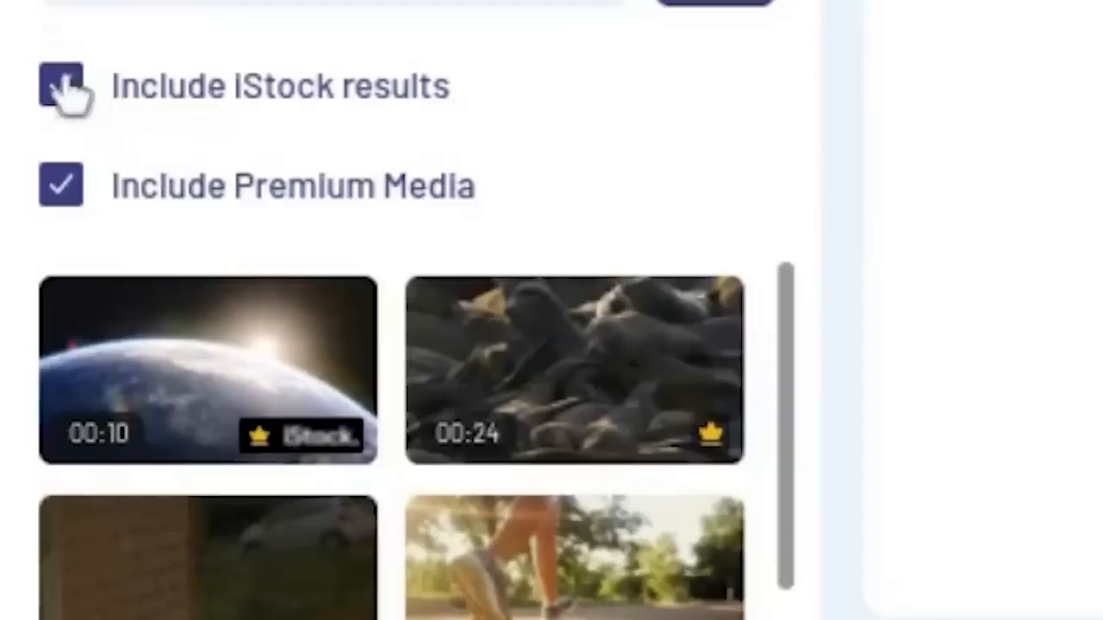
click(123, 113)
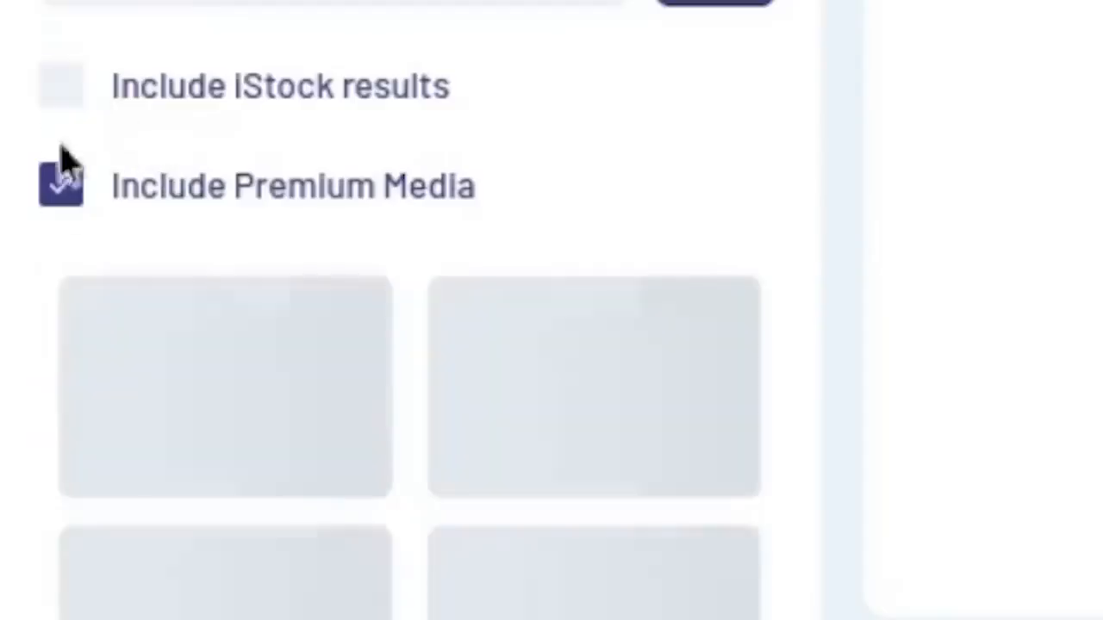
click(60, 194)
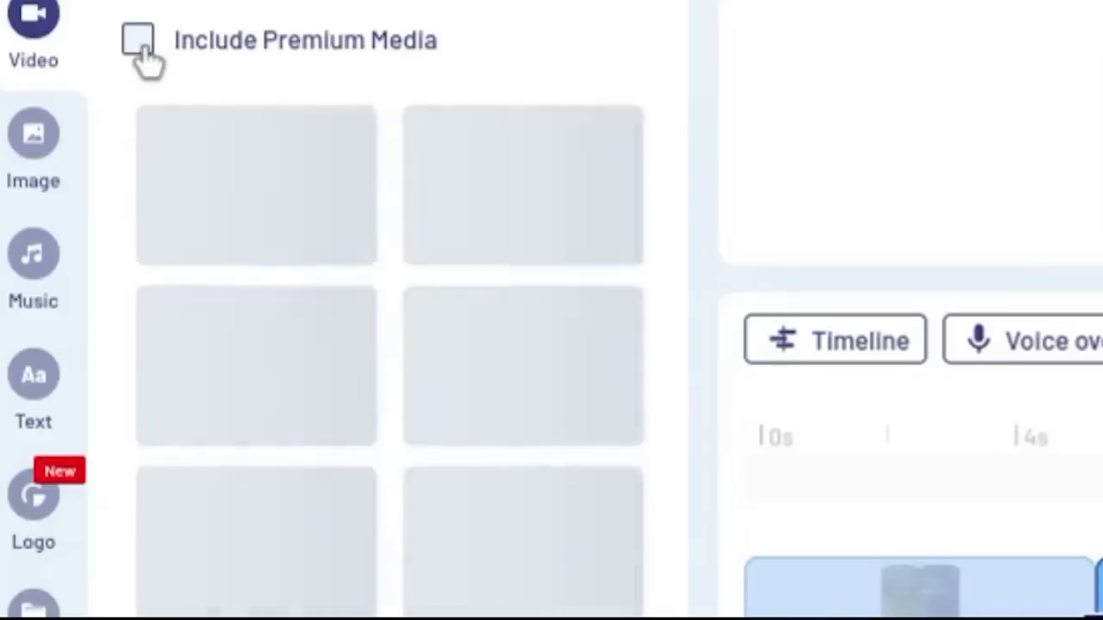
scroll(519, 163, down, 5)
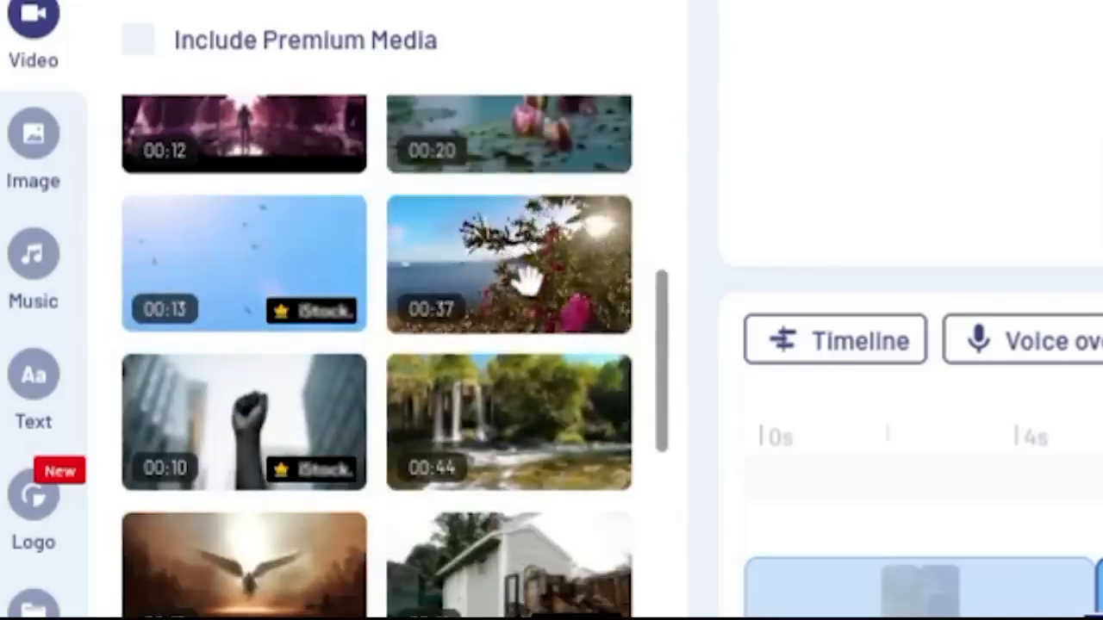
- Replace the flower video in Scene 02 with the 37-second seaside blossom stock clip, trimmed to about its first 6 seconds
click(527, 282)
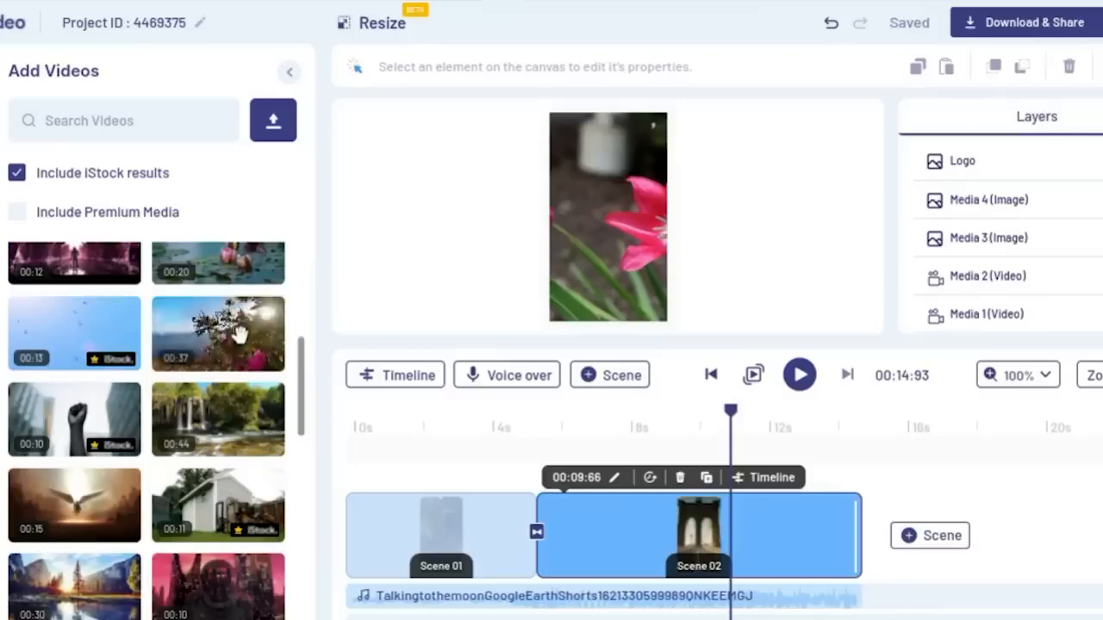
drag(239, 334, 574, 226)
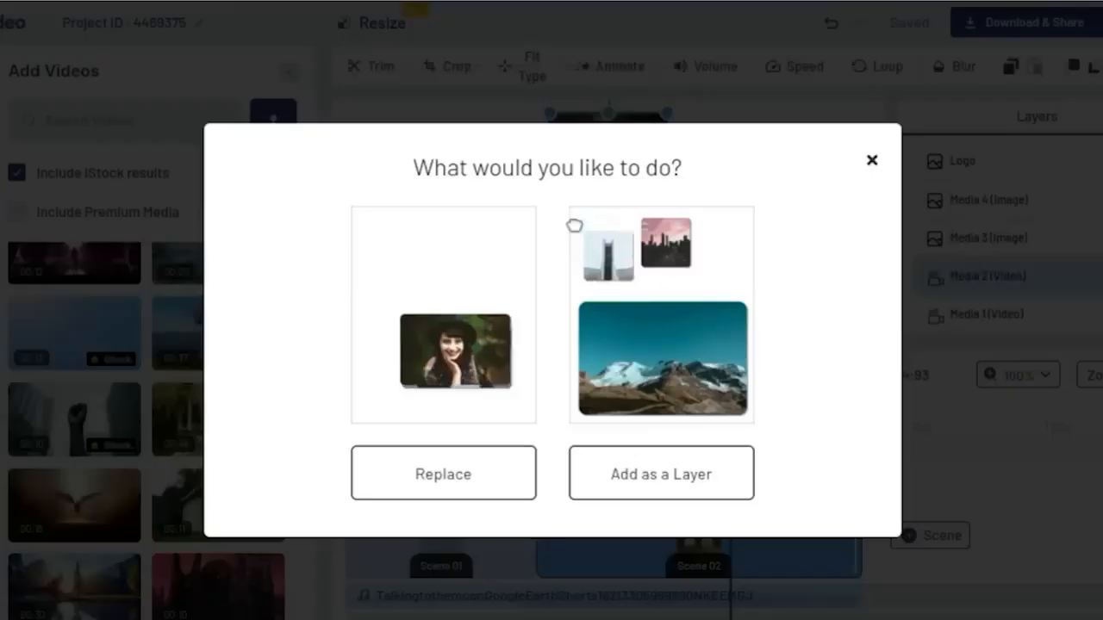
click(485, 485)
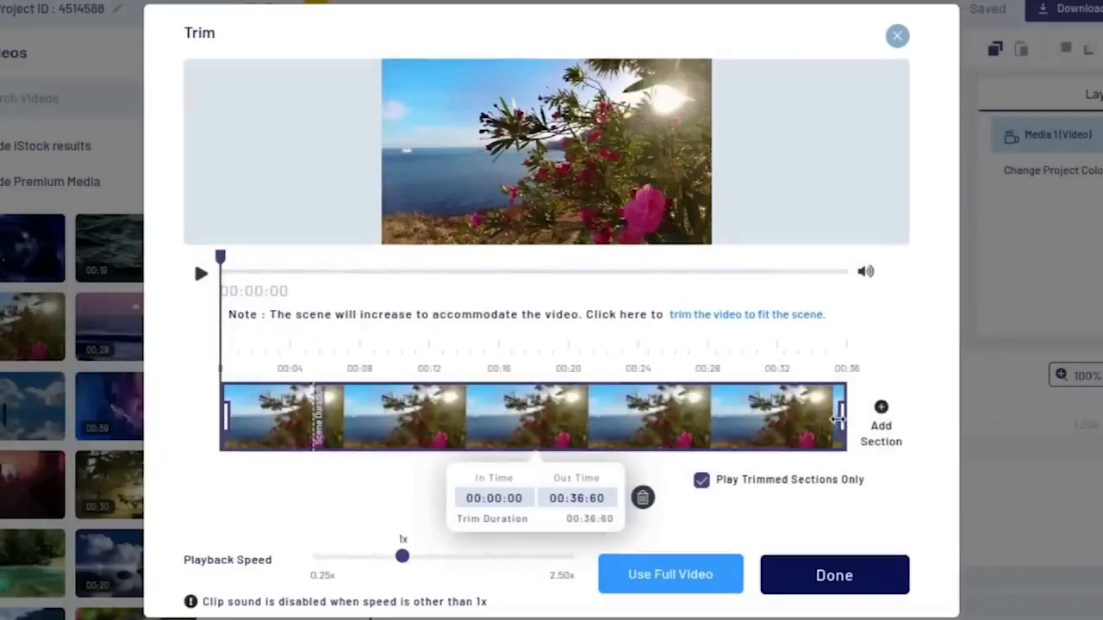
drag(812, 420, 324, 438)
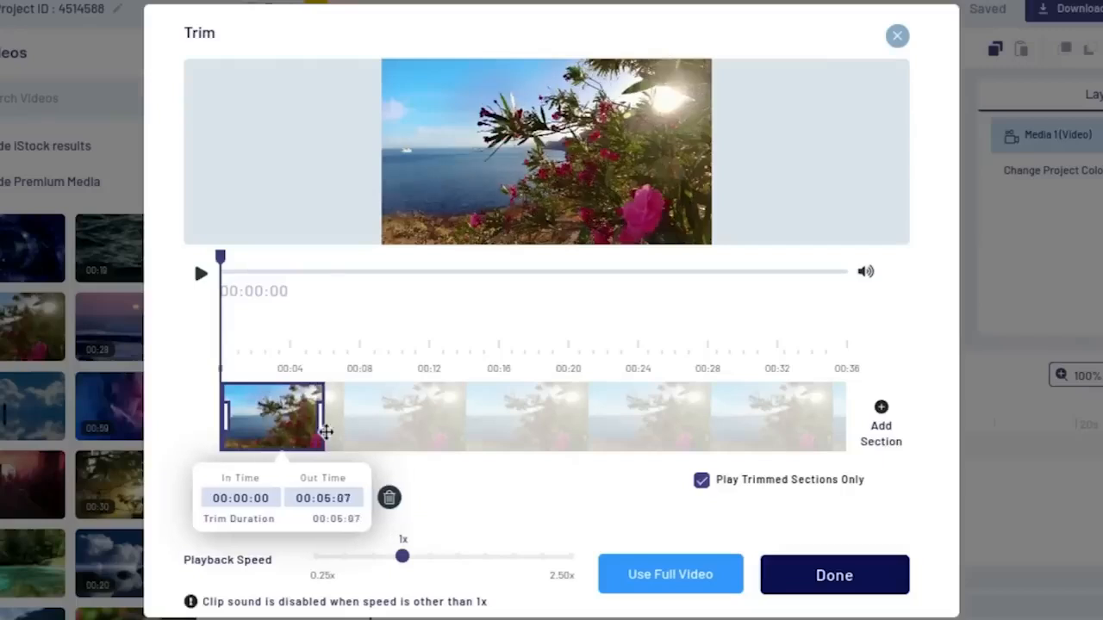
click(814, 579)
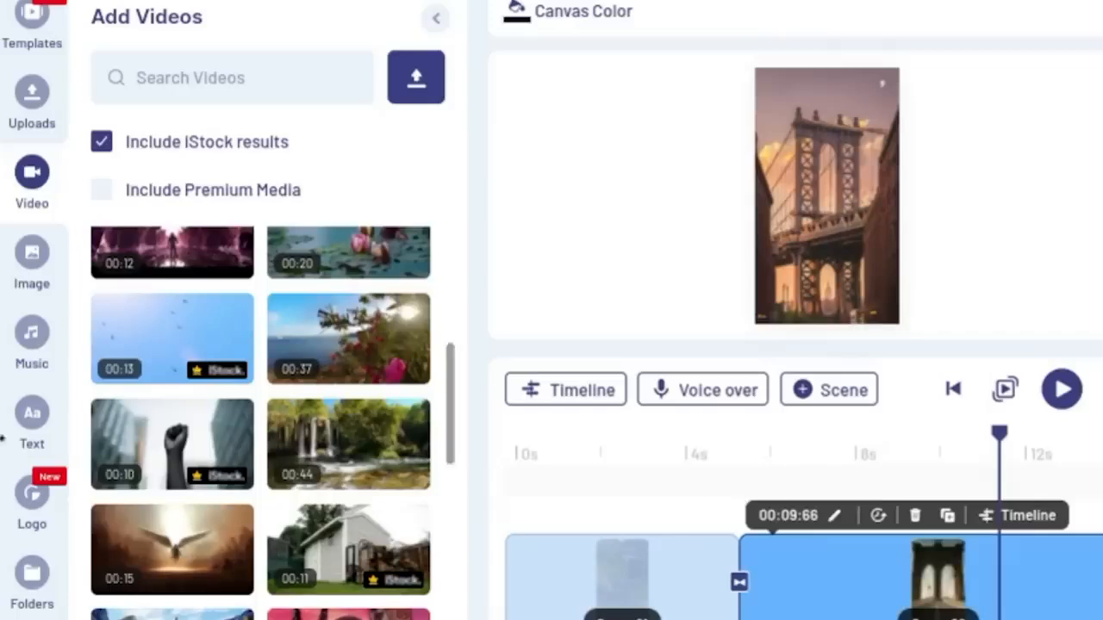
- Look through the Rock music tracks and the full range of asset categories available in the editor
click(31, 339)
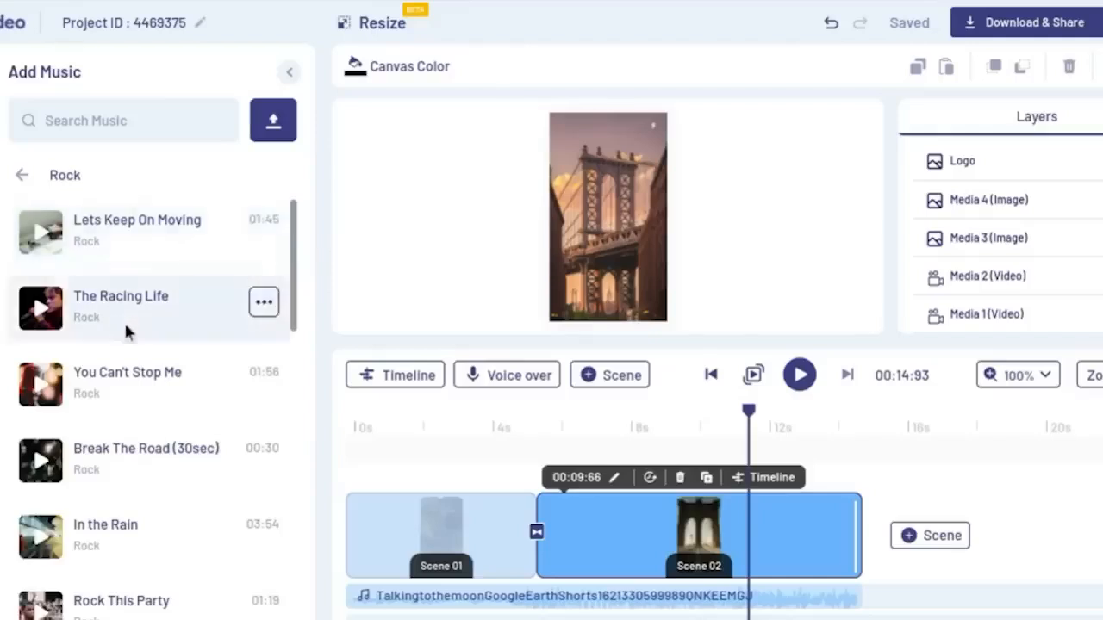
scroll(138, 347, down, 1)
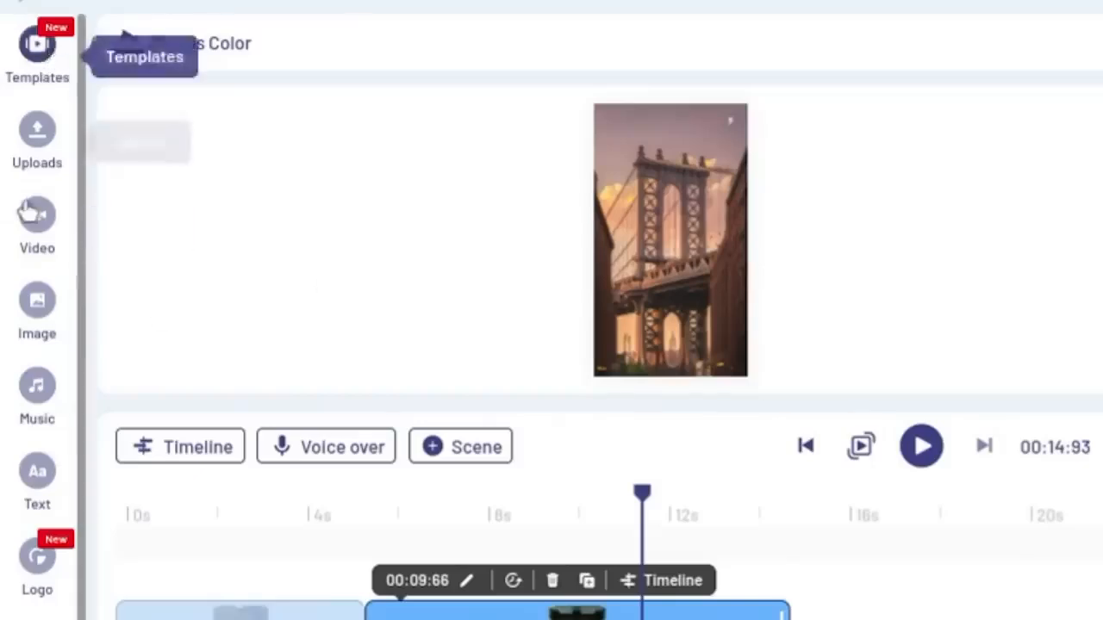
scroll(35, 556, down, 1)
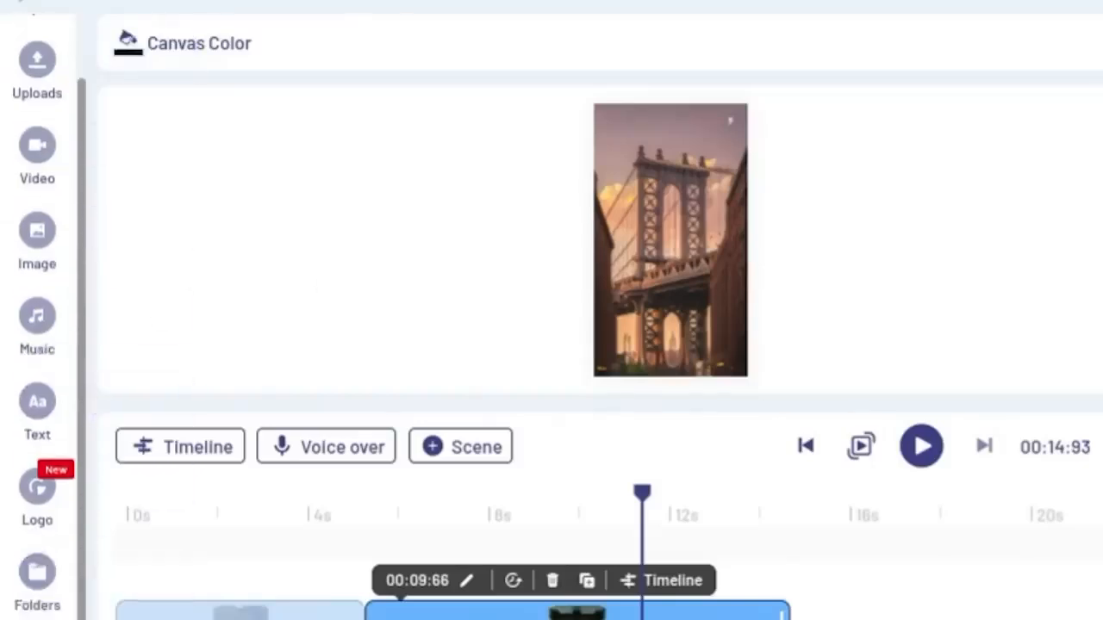
scroll(37, 344, down, 5)
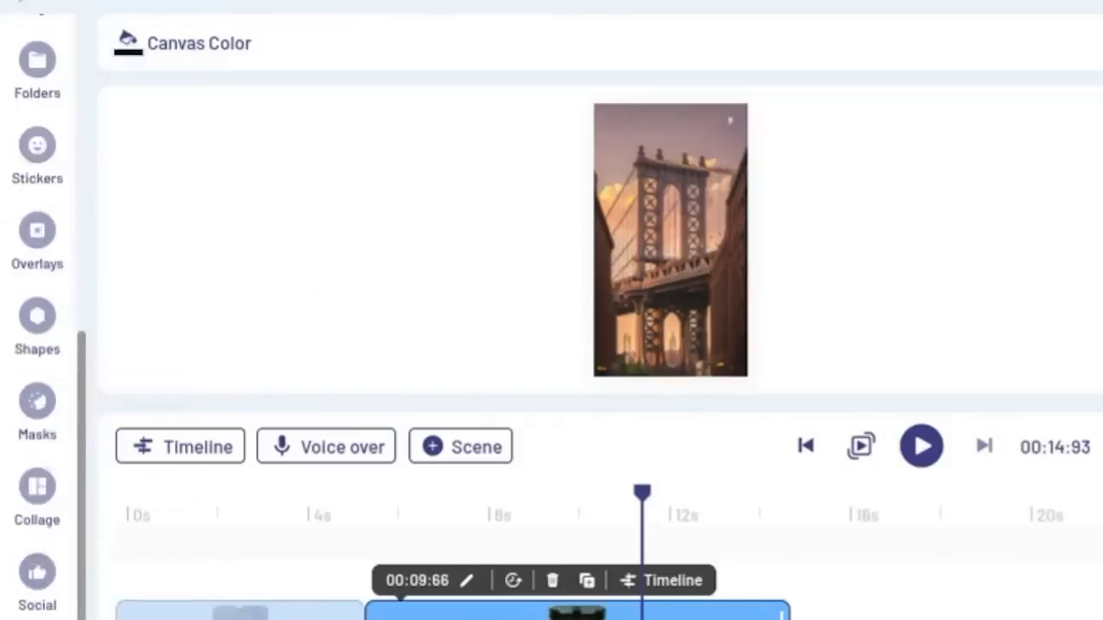
scroll(37, 344, up, 10)
- Browse the trending scene templates and add the Hopeful For Today TikTok scene to the project
click(47, 62)
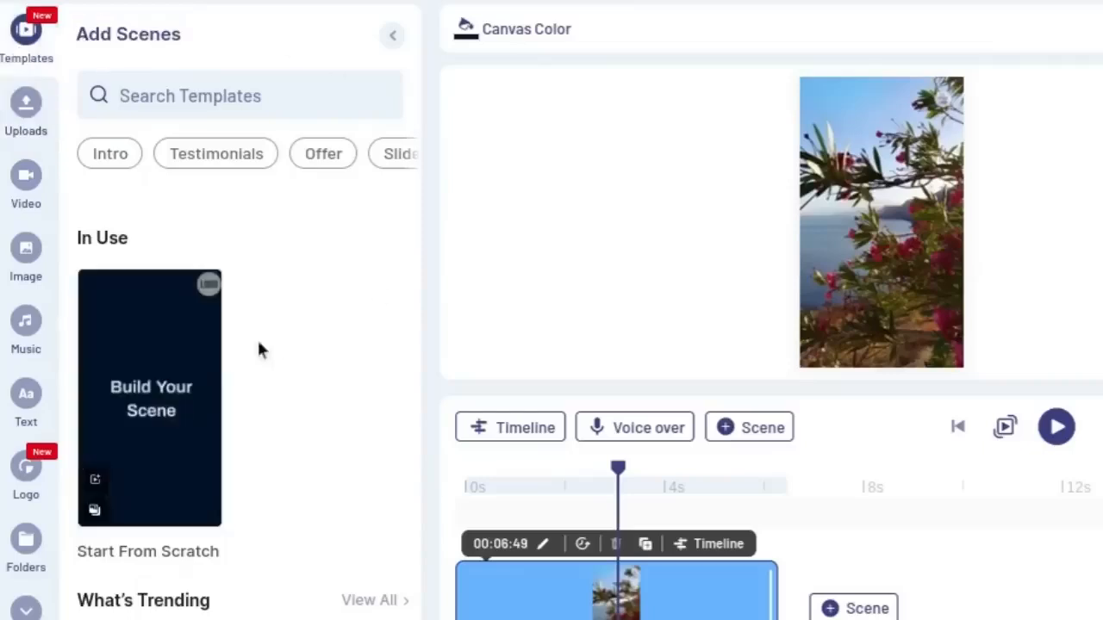
scroll(259, 349, down, 6)
scroll(315, 387, up, 2)
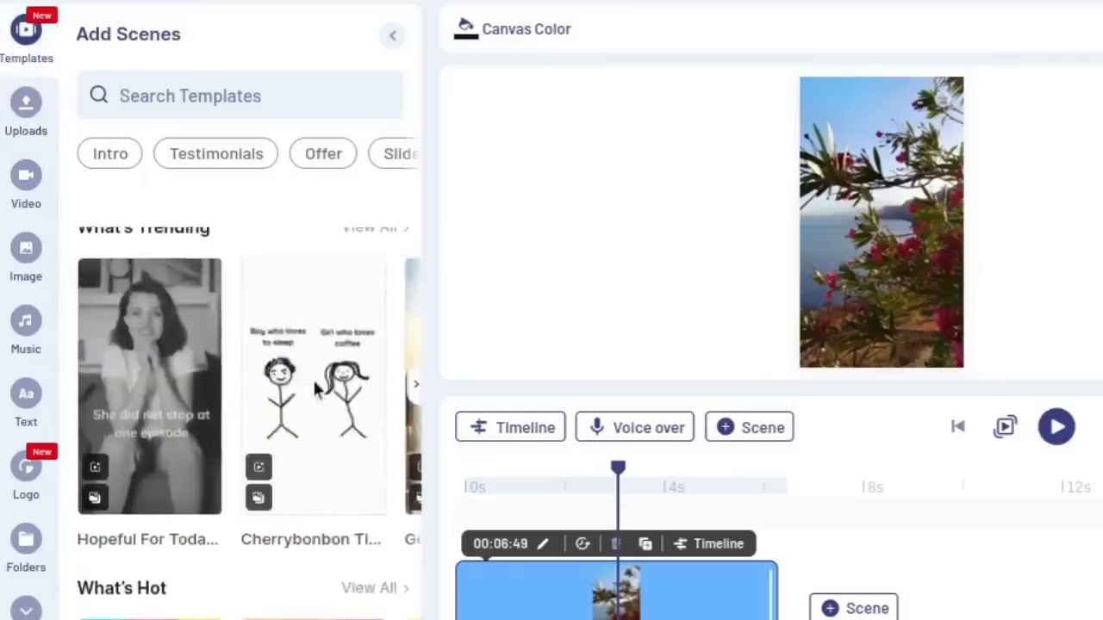
click(142, 353)
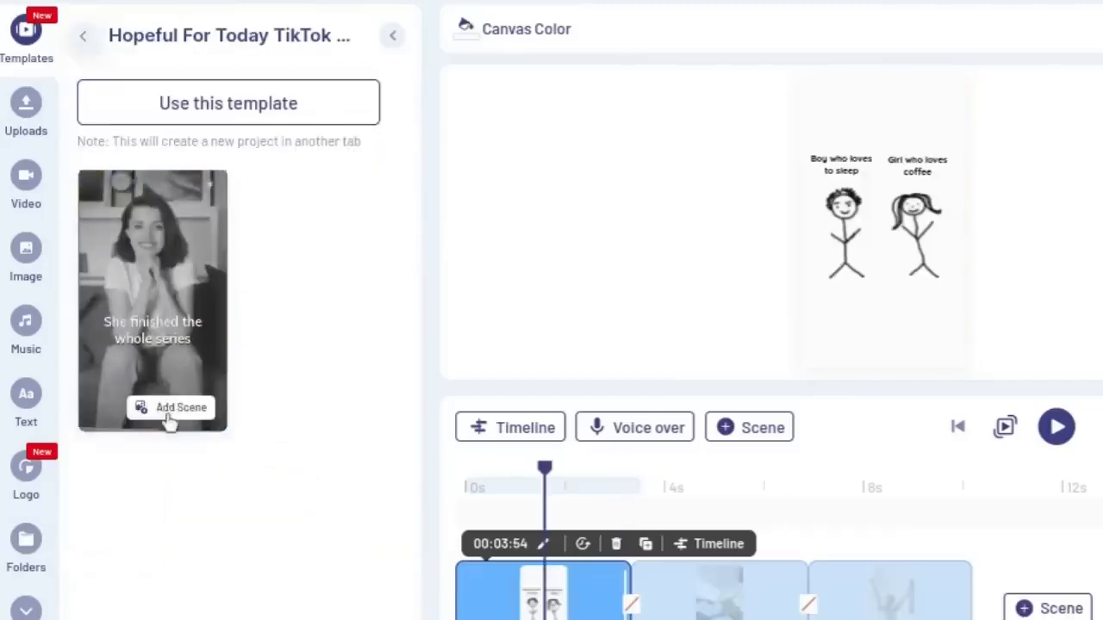
click(166, 419)
click(956, 425)
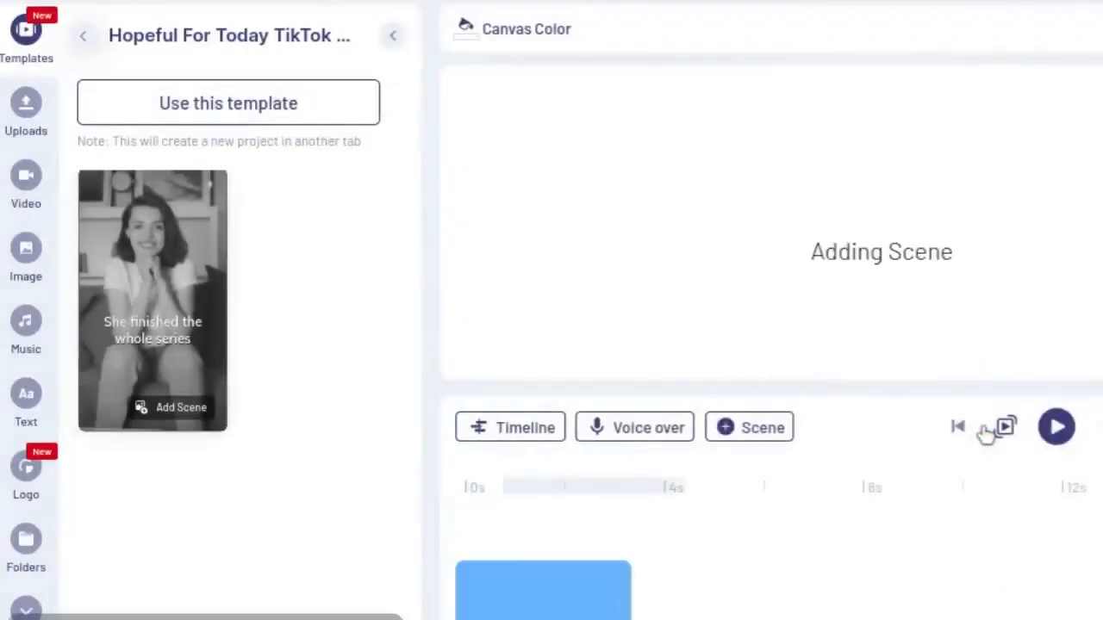
- Look through the uploaded media, stock videos, stock images and music genres
click(26, 108)
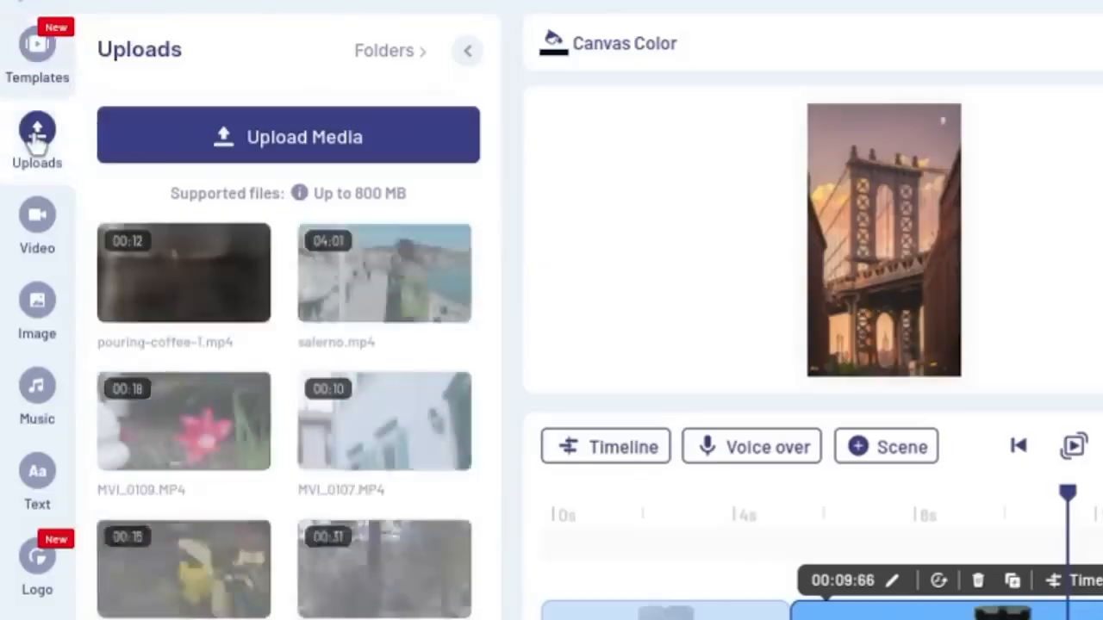
click(36, 246)
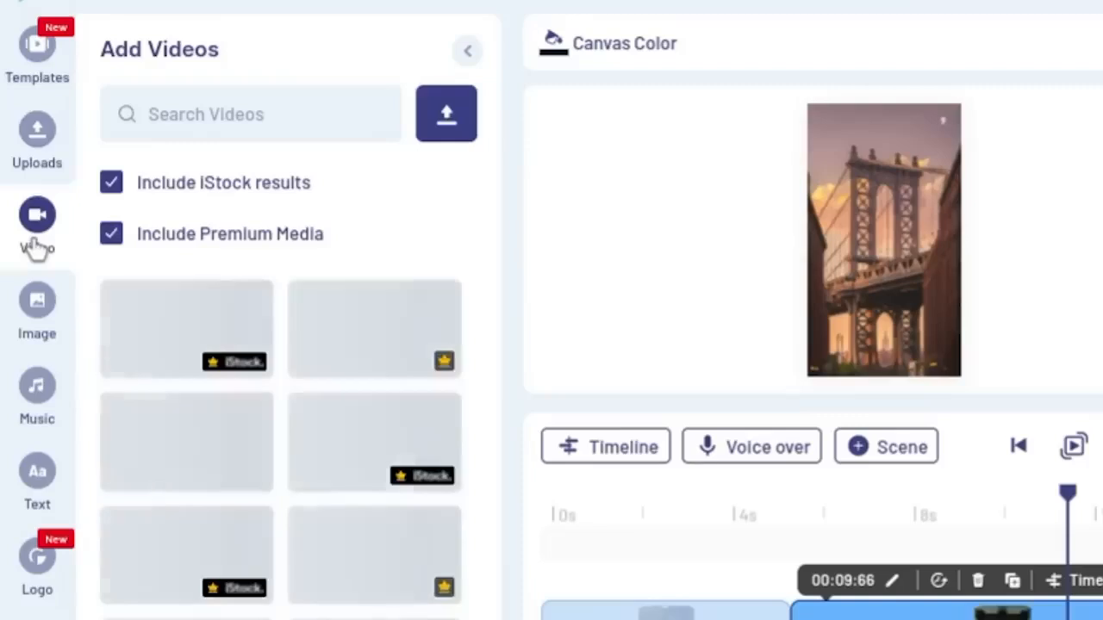
click(60, 308)
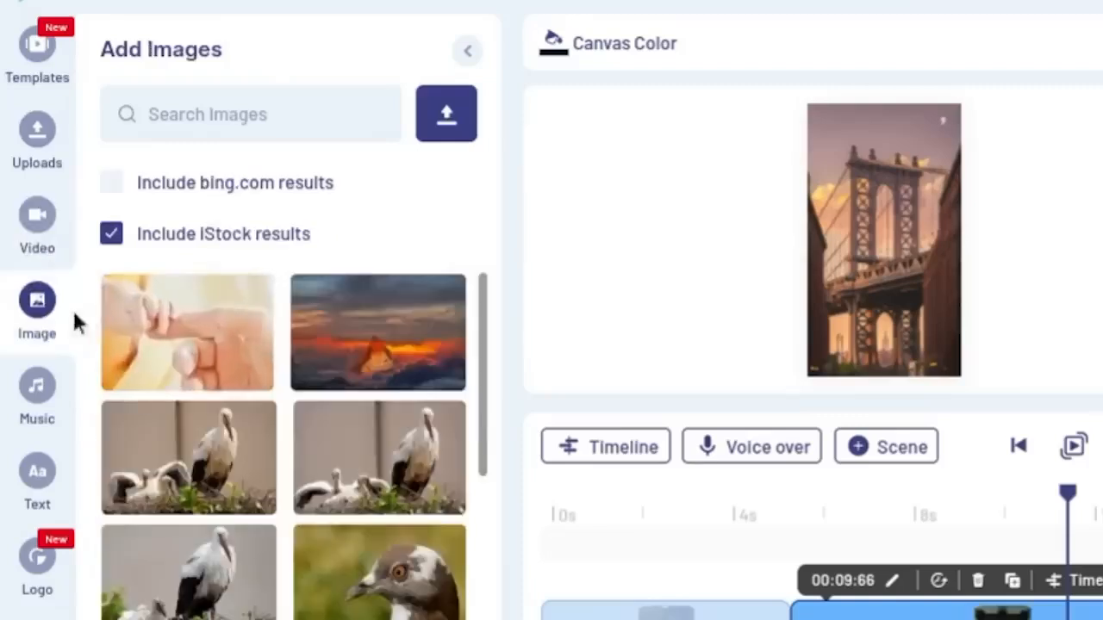
scroll(296, 418, down, 2)
scroll(295, 418, down, 6)
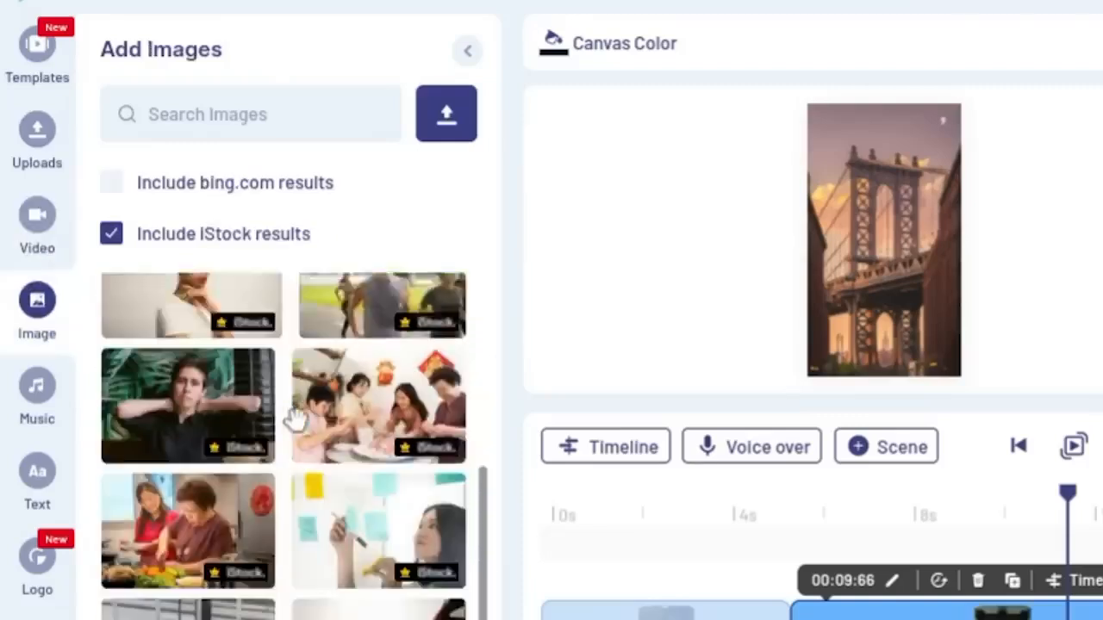
click(50, 401)
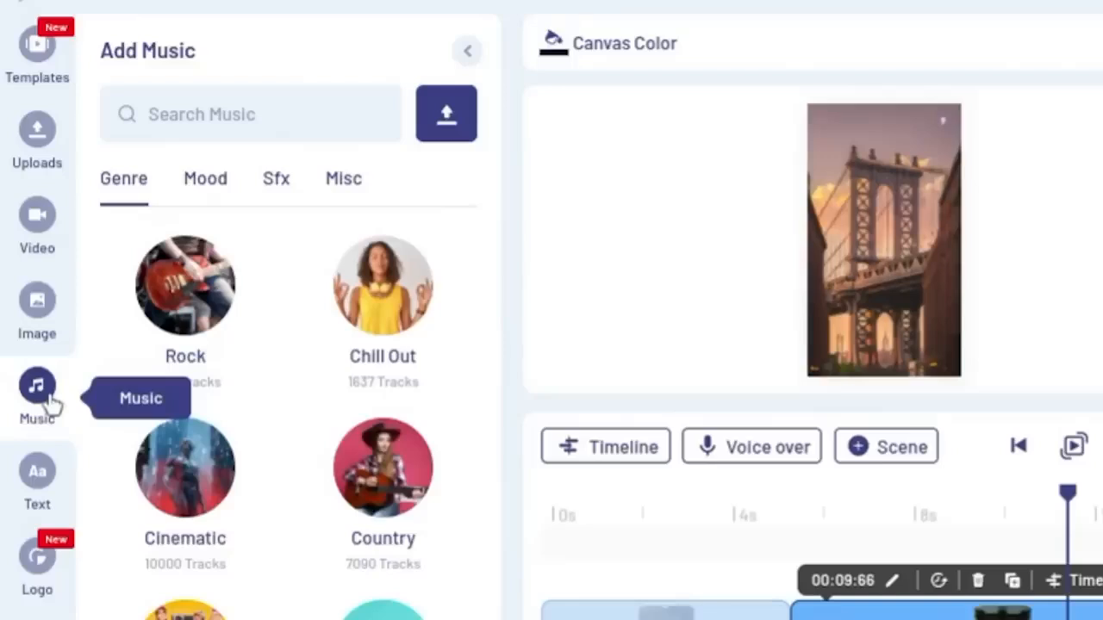
- Look through the text styles and add a heading to Scene 02
click(43, 472)
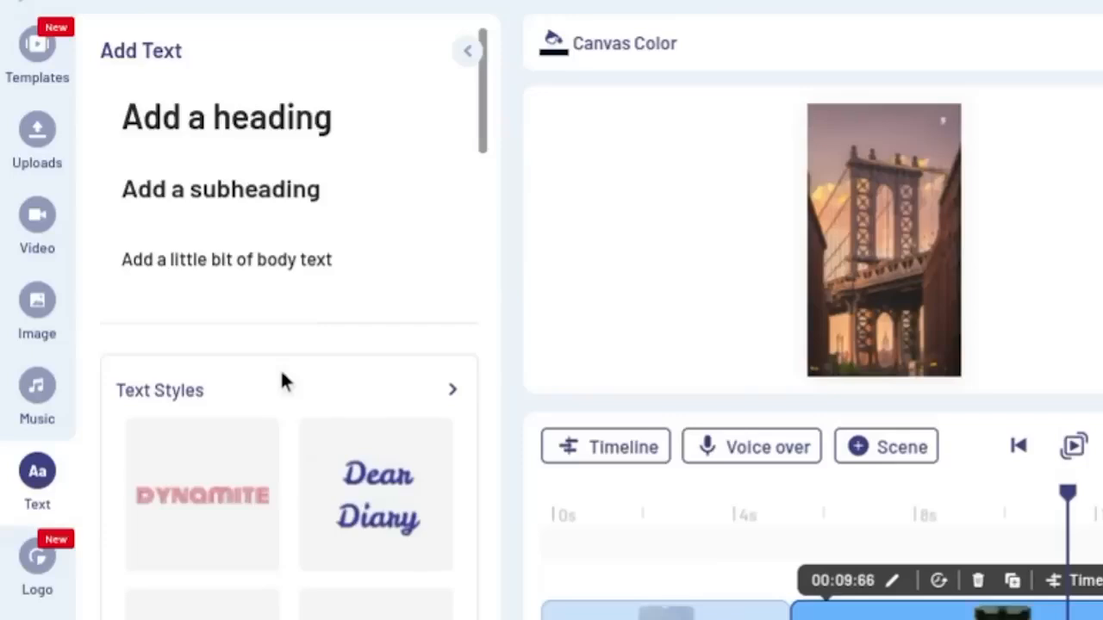
scroll(285, 381, down, 7)
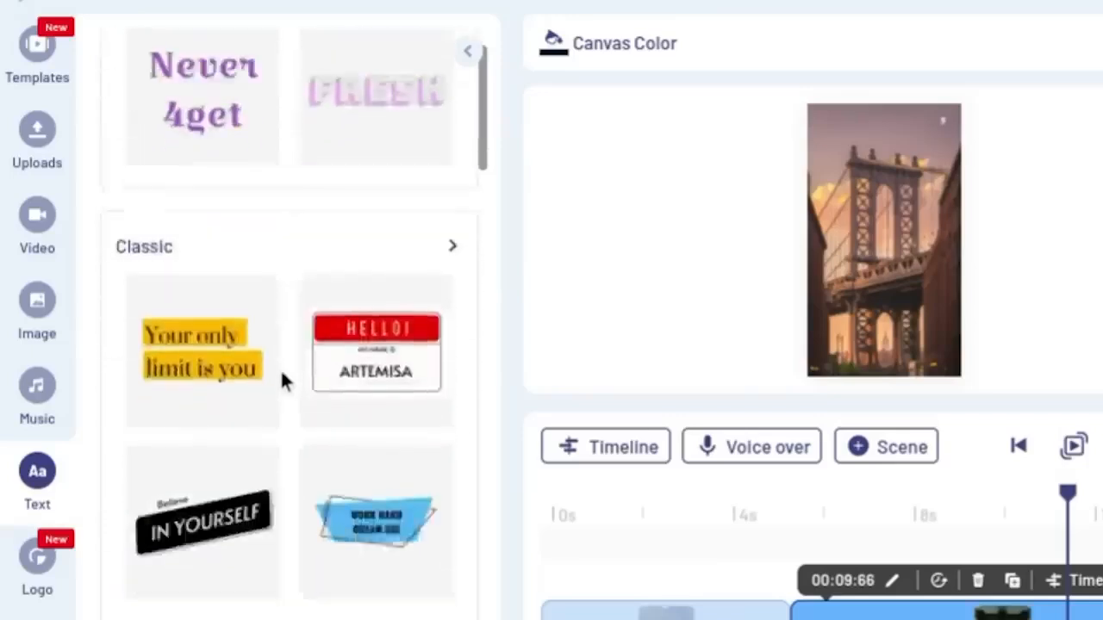
scroll(285, 382, up, 7)
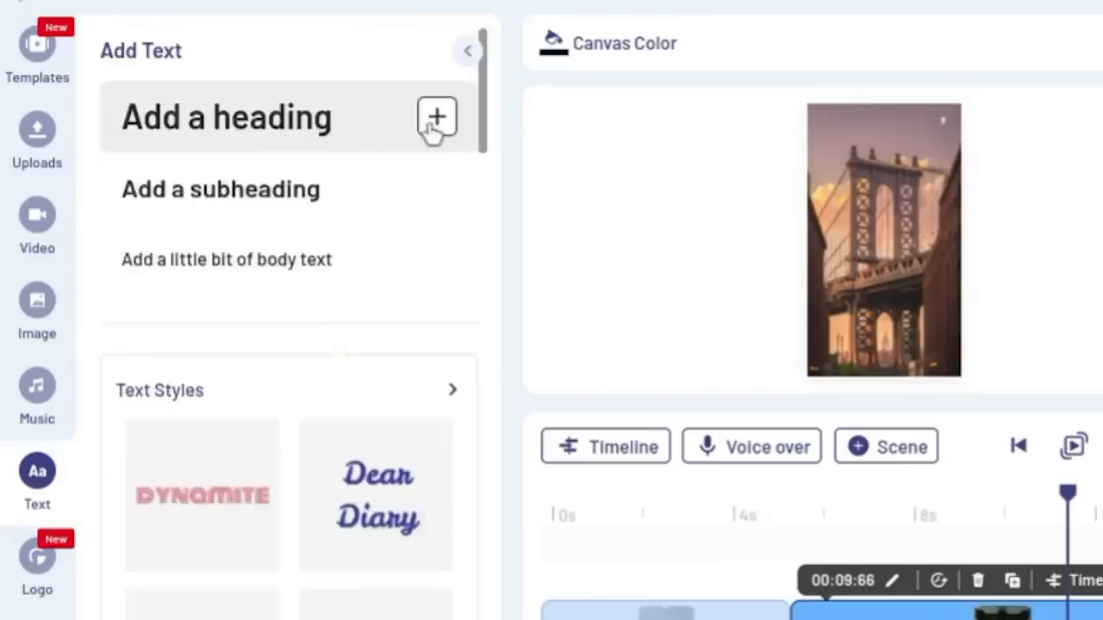
click(435, 122)
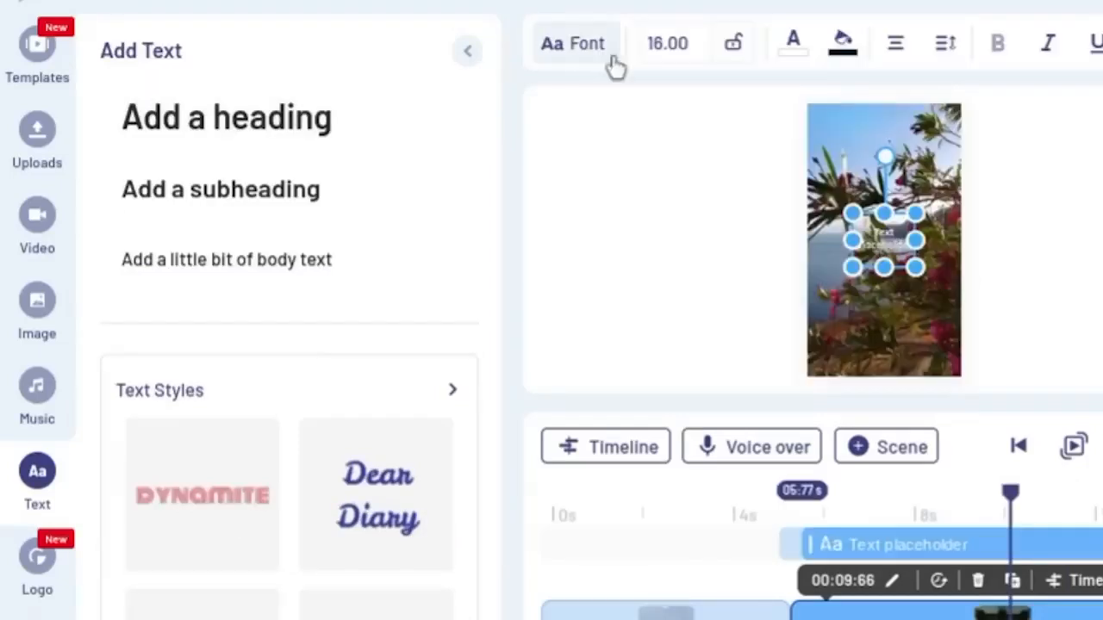
- Examine the primary fonts available for the selected heading
click(579, 45)
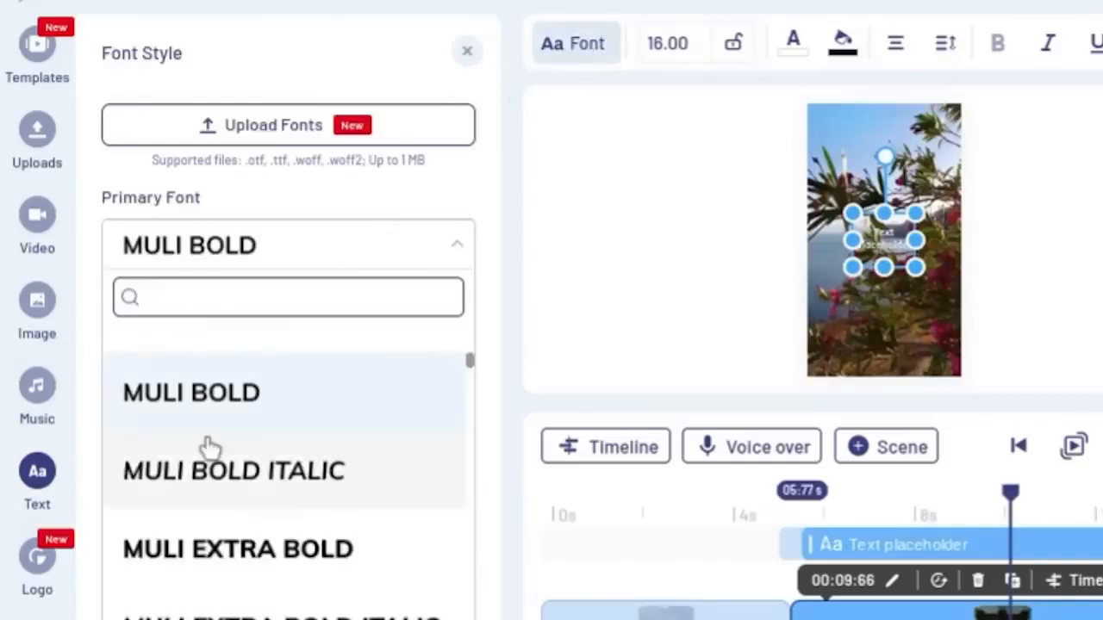
scroll(274, 479, down, 10)
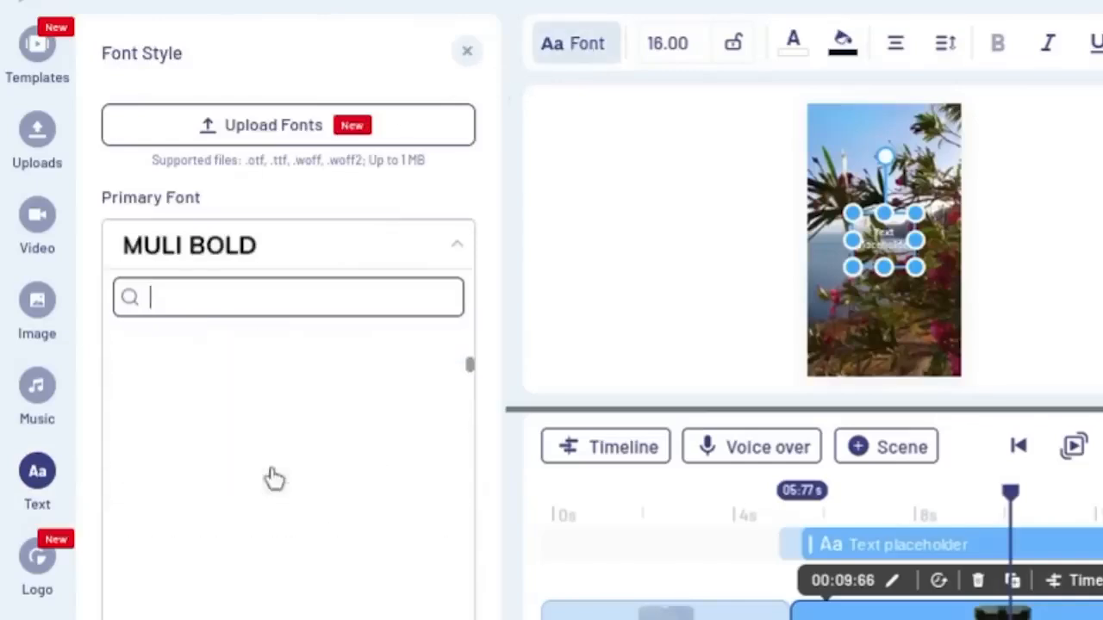
scroll(274, 479, down, 10)
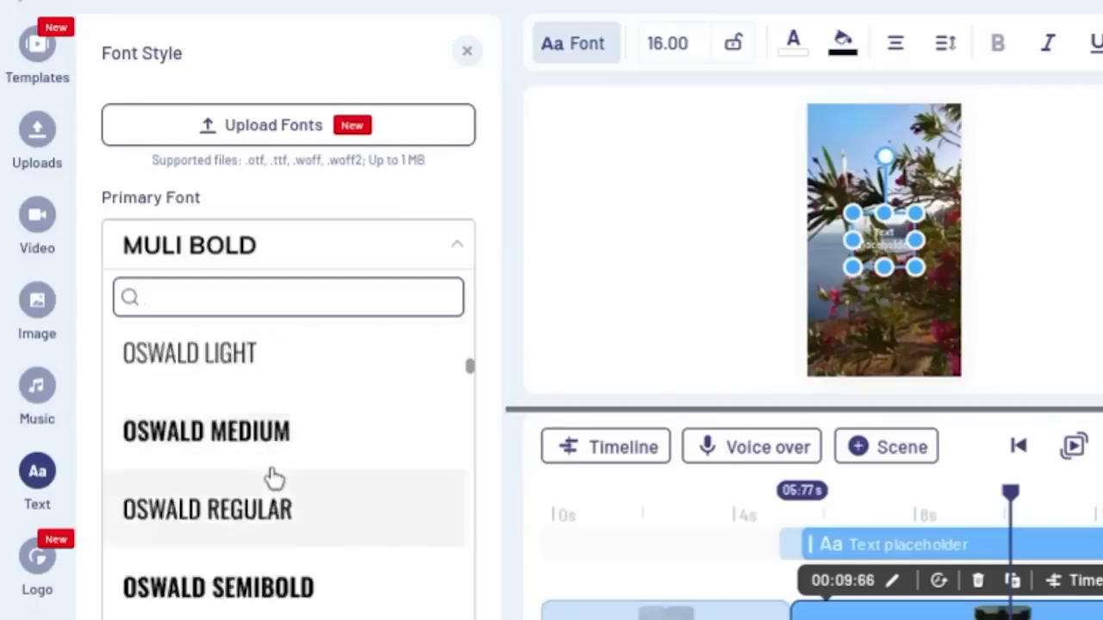
- Add the Classic "Your only limit is you" text preset to Scene 02 and try the pink search box preset
scroll(274, 479, down, 1)
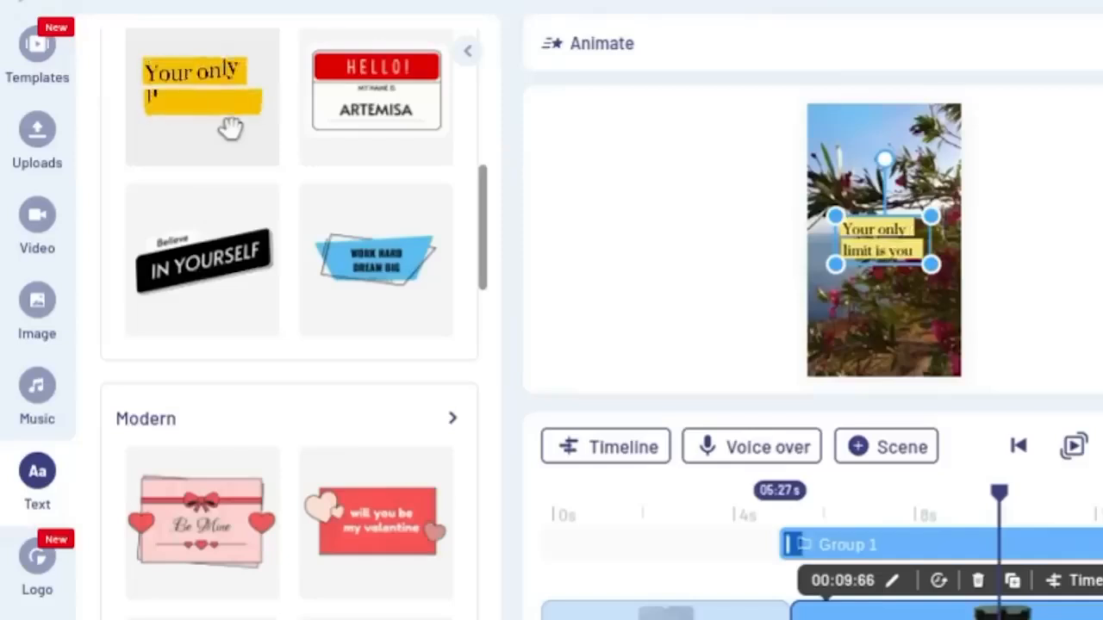
scroll(177, 493, down, 5)
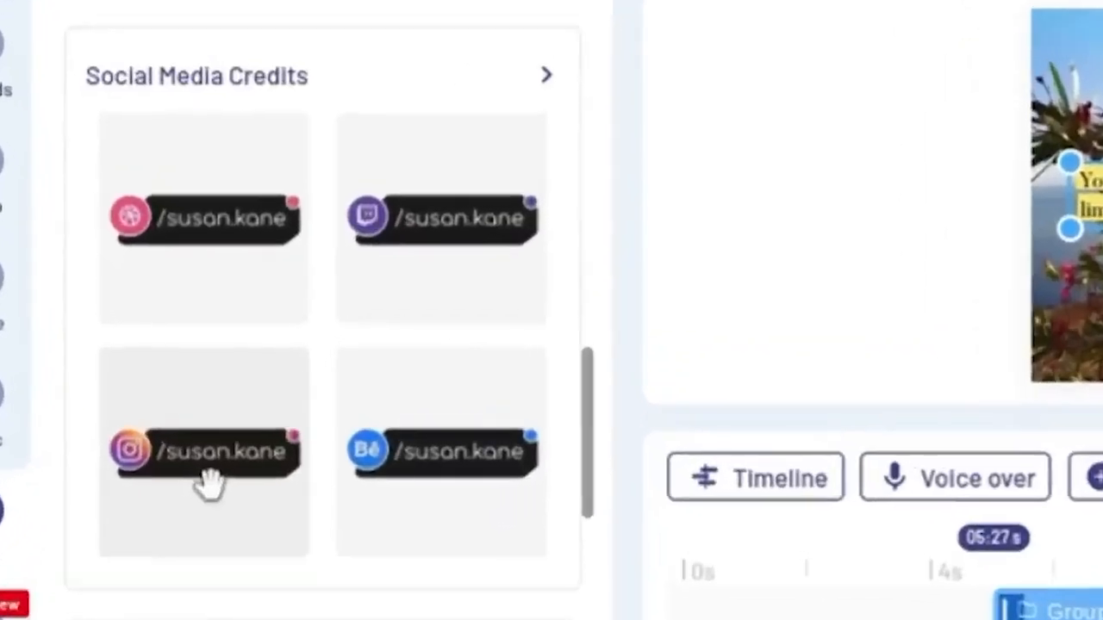
scroll(207, 227, down, 8)
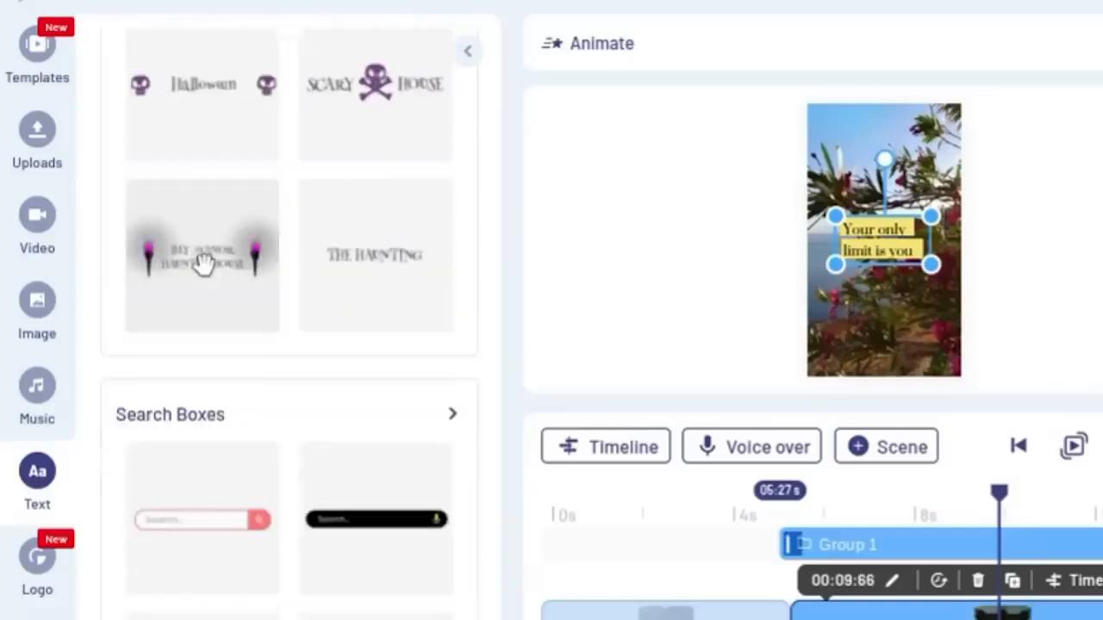
click(175, 564)
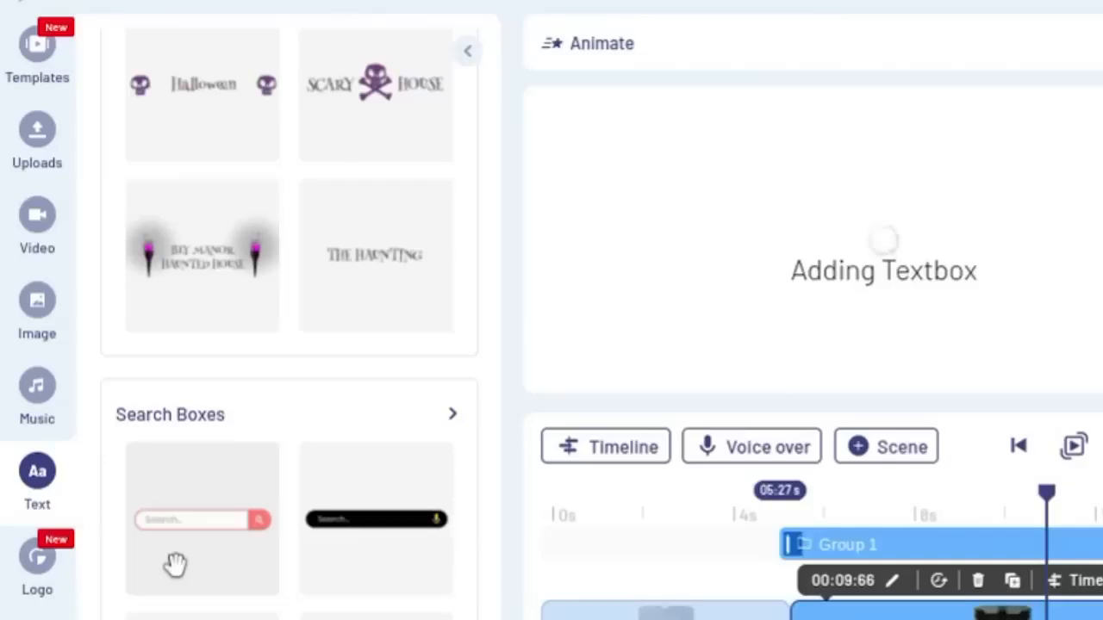
- View the project logos, and open the coffee media folder
click(37, 583)
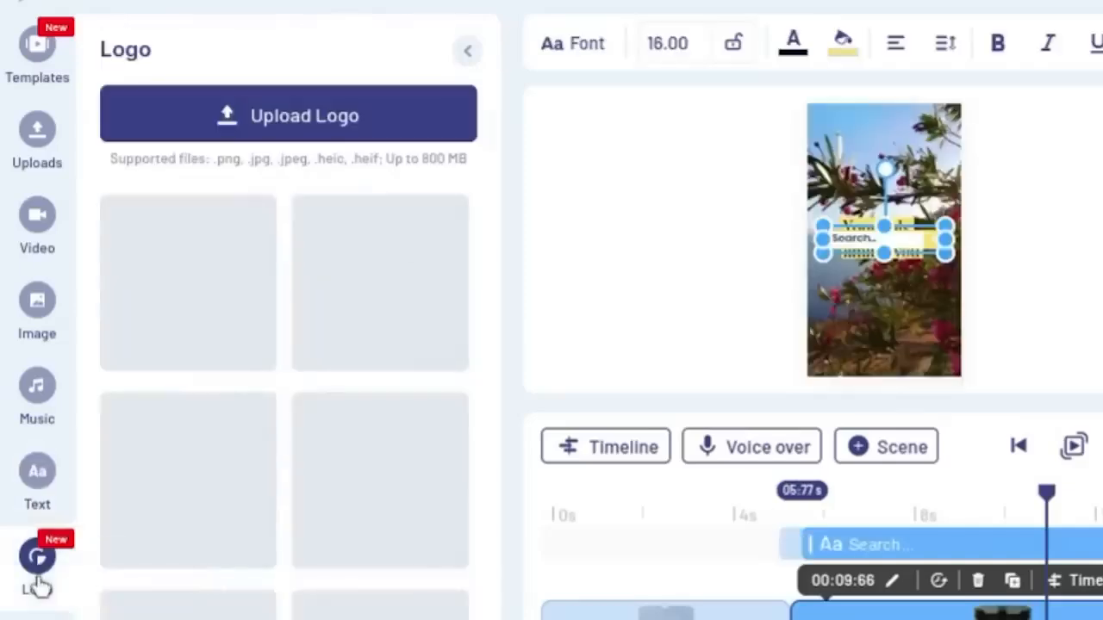
click(551, 322)
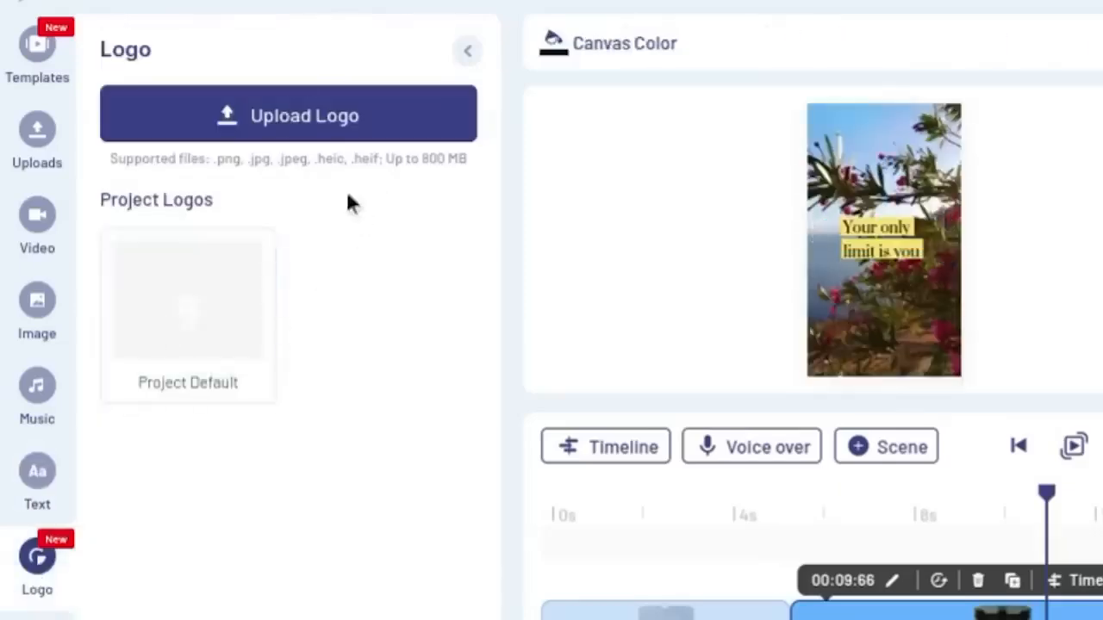
click(328, 142)
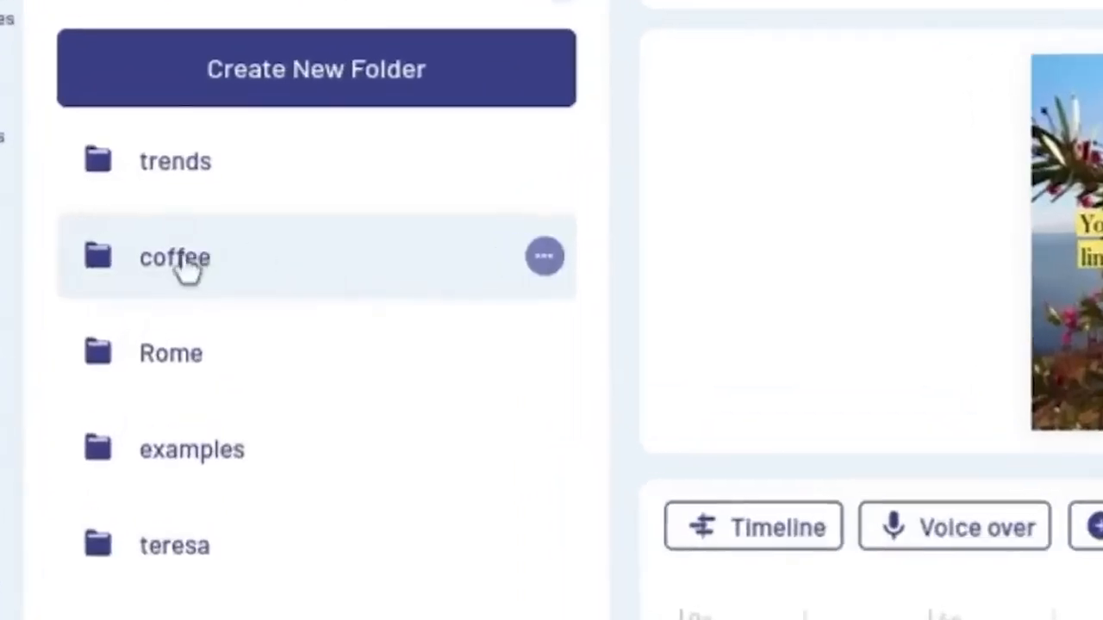
click(188, 276)
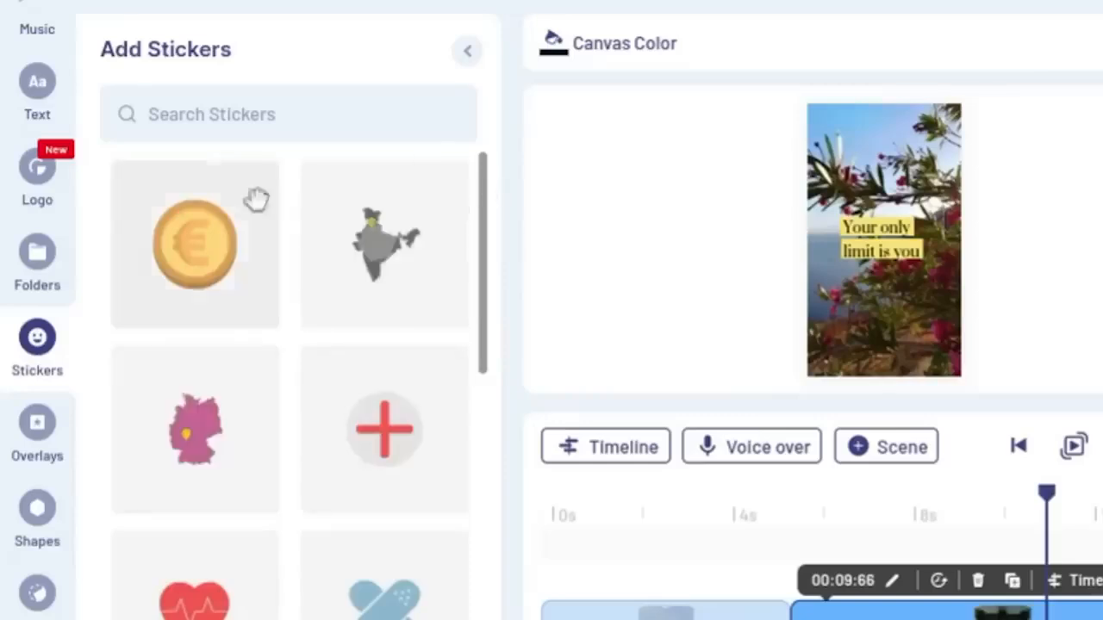
- Search the stickers for "cupcake" and look through the results
click(213, 285)
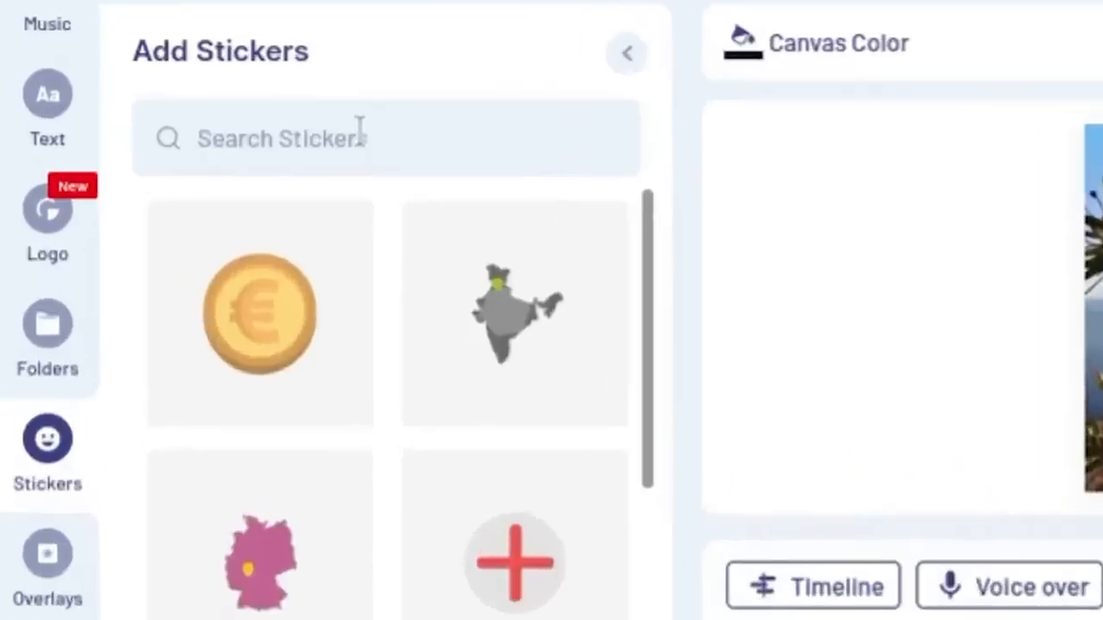
click(360, 130)
text(cupcake)
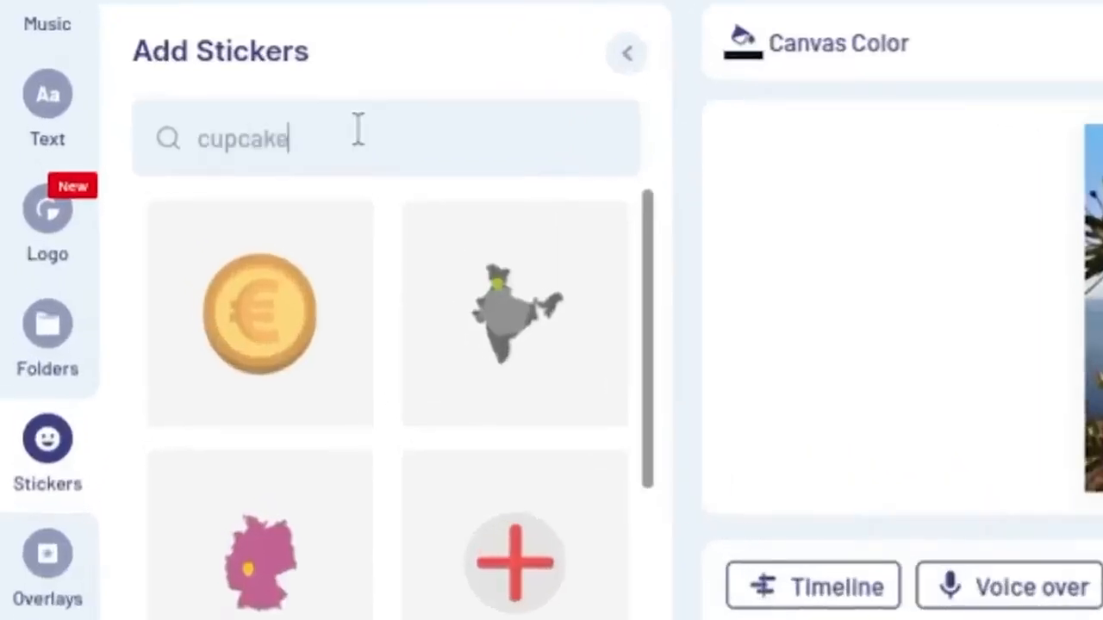
key(Return)
scroll(454, 603, down, 8)
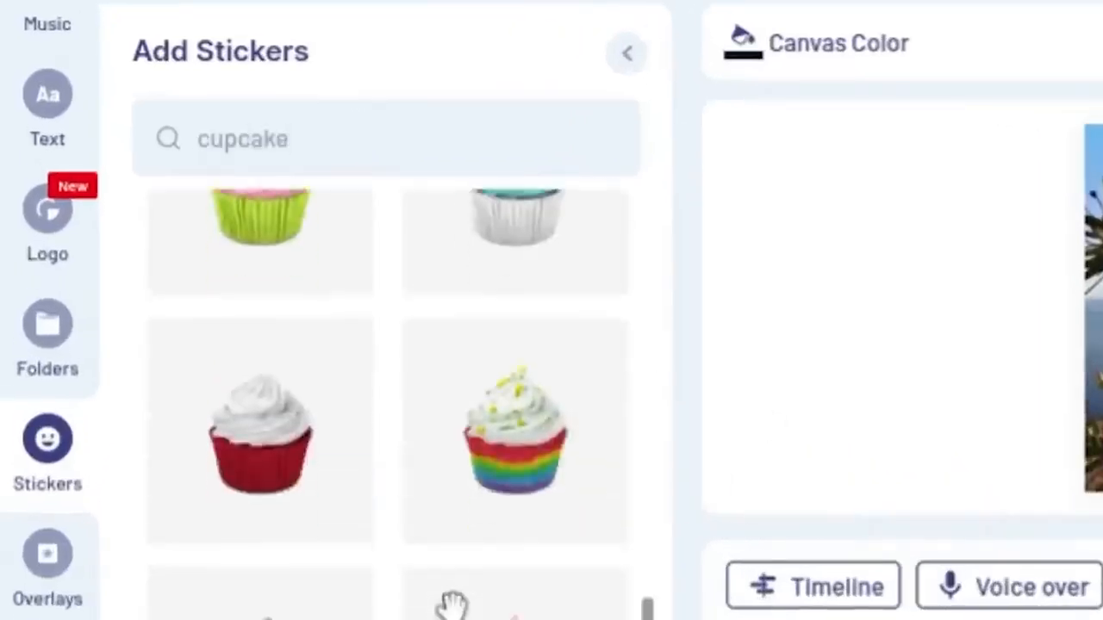
- Add a confetti overlay to Scene 02 and play back the scene
click(47, 554)
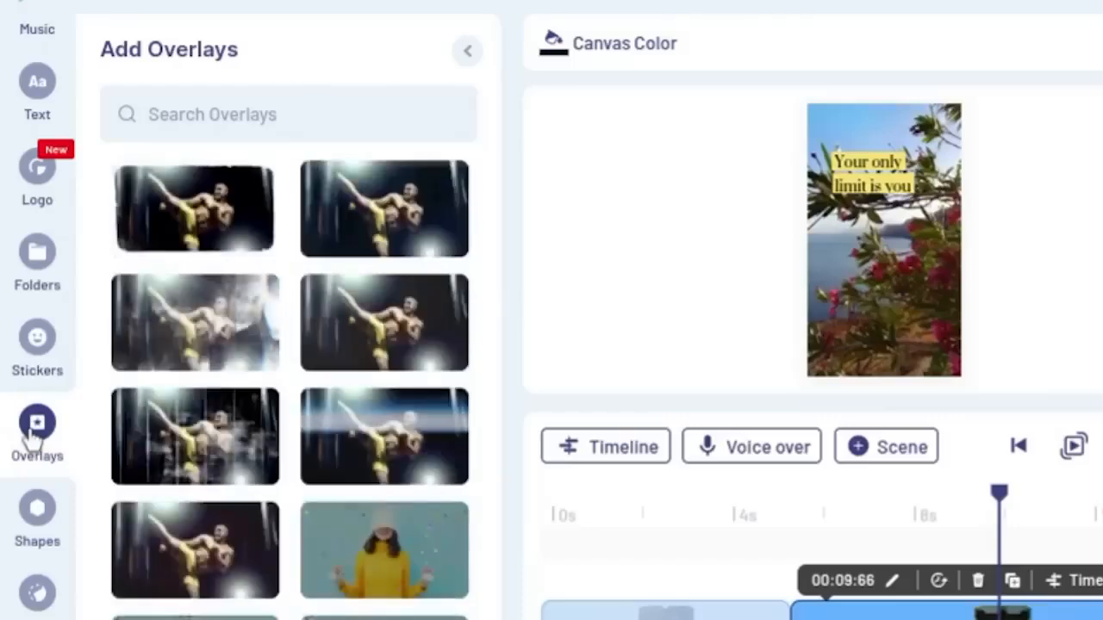
scroll(197, 488, down, 2)
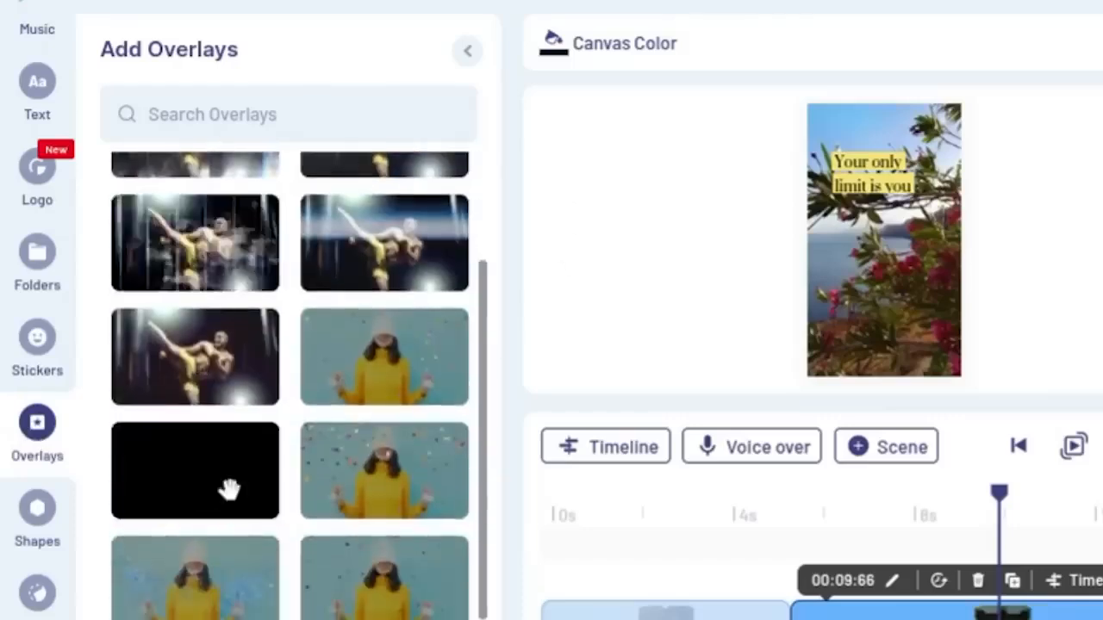
click(371, 472)
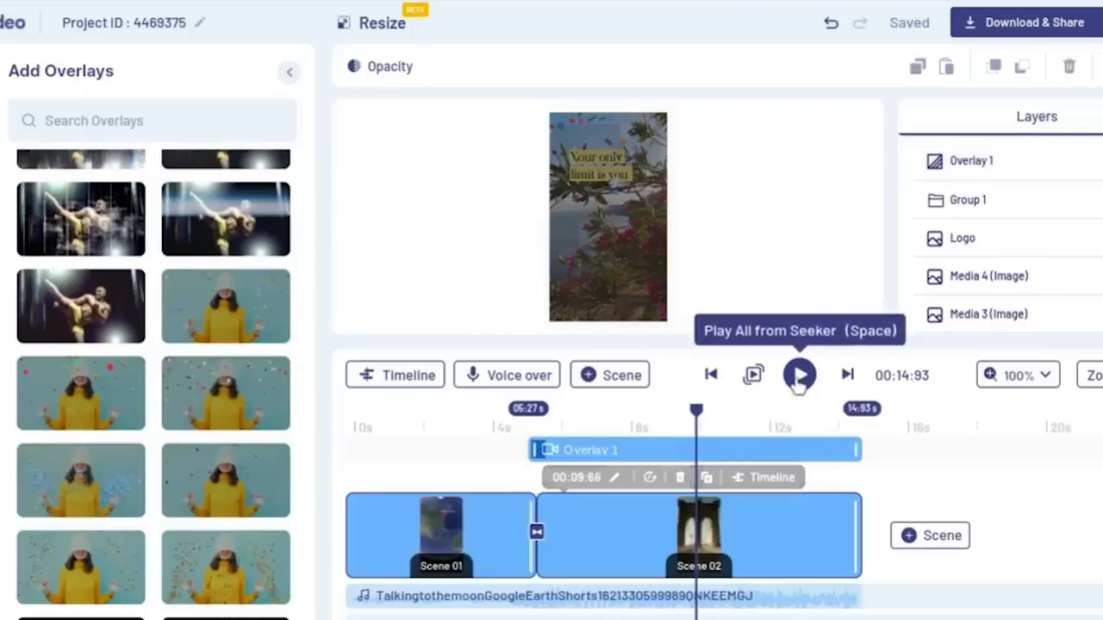
click(799, 379)
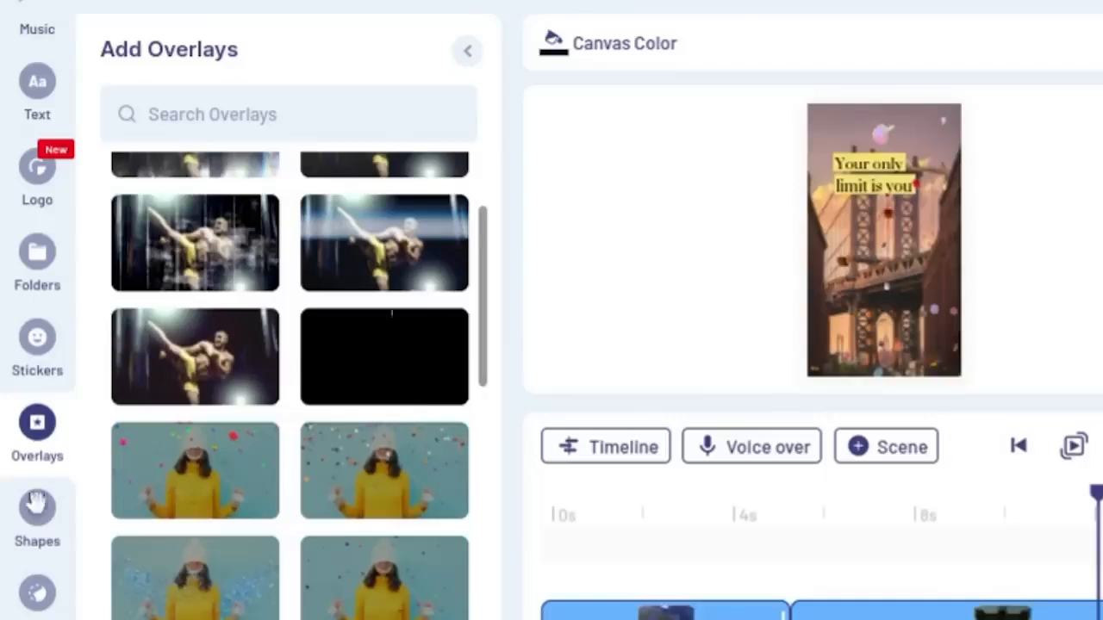
- Look through the available shapes, and add an oval mask to Scene 02
click(36, 505)
scroll(270, 285, down, 3)
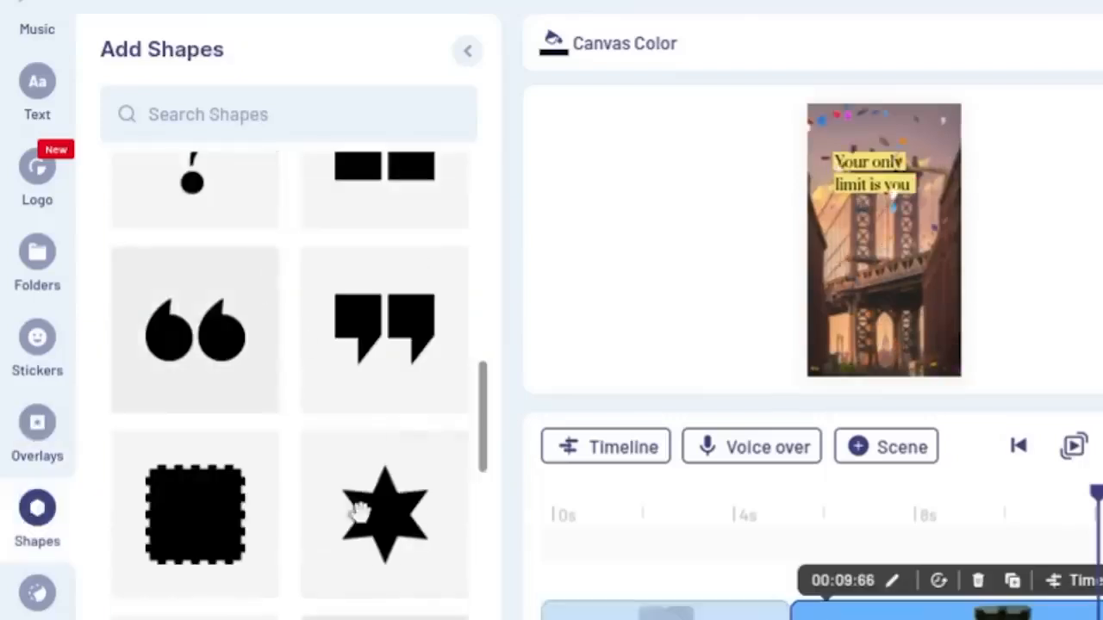
scroll(356, 521, down, 3)
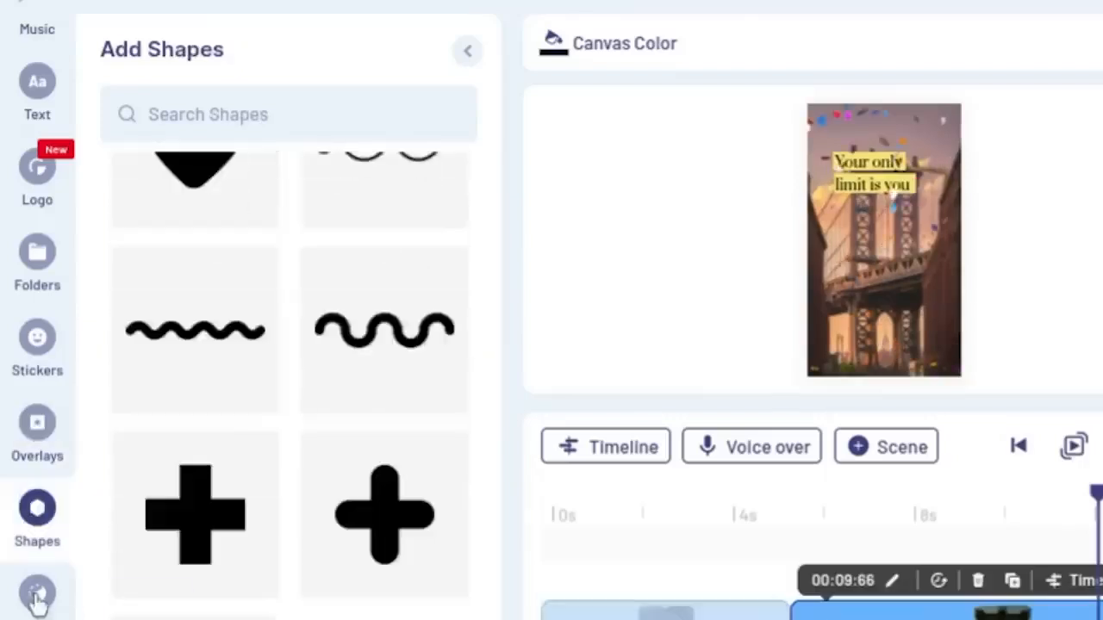
click(37, 595)
click(222, 263)
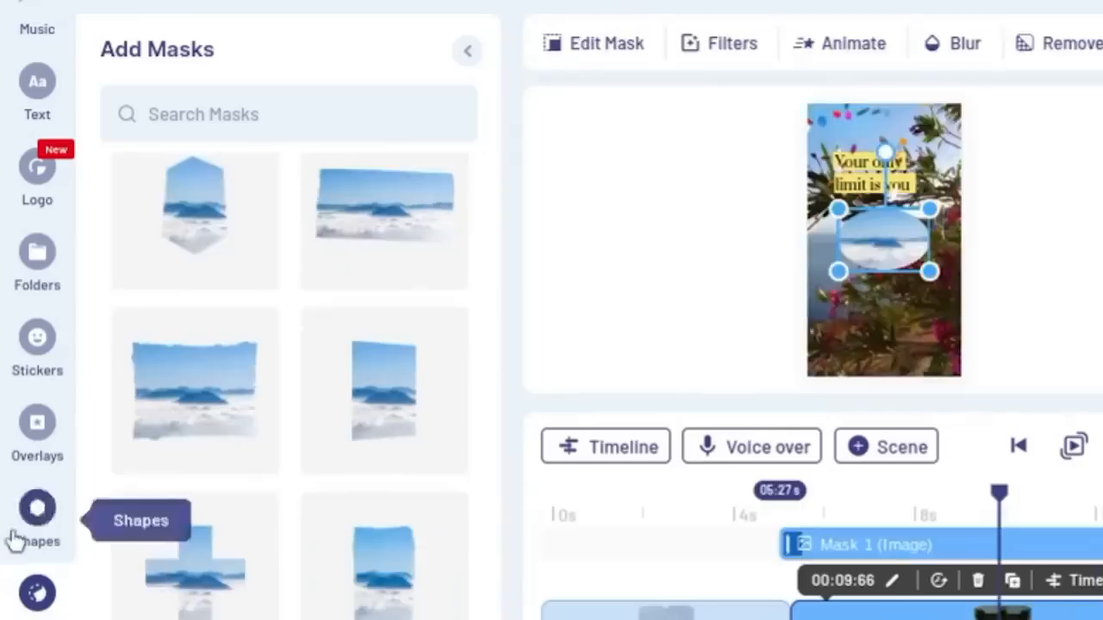
- Fill the oval mask with a trimmed section of MVI_0109.MP4, and position it below the text on the canvas
scroll(14, 540, up, 5)
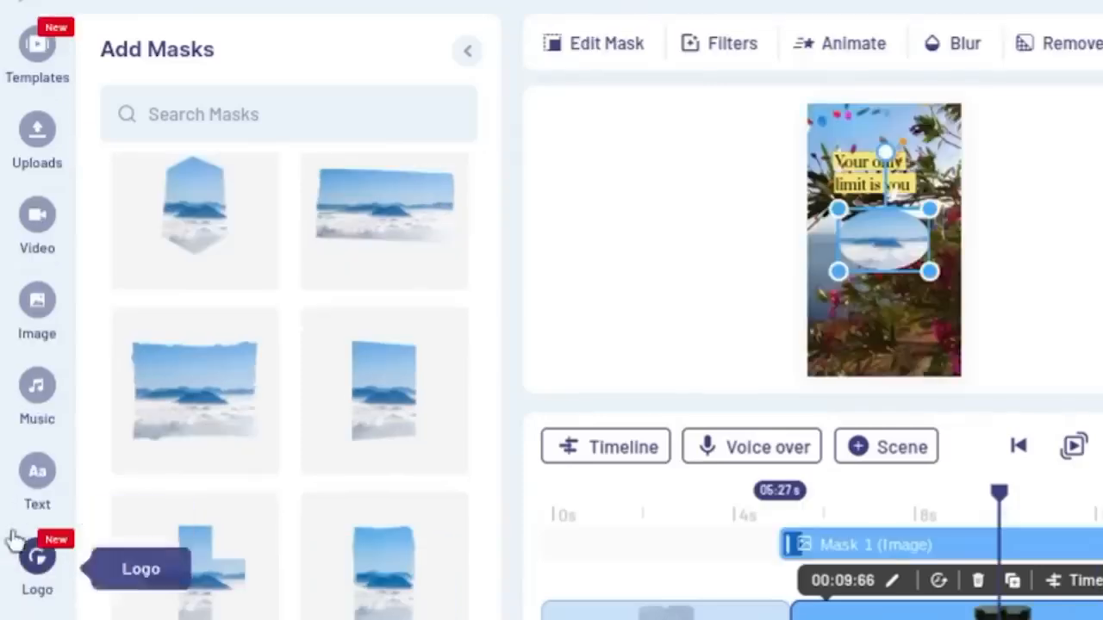
click(36, 154)
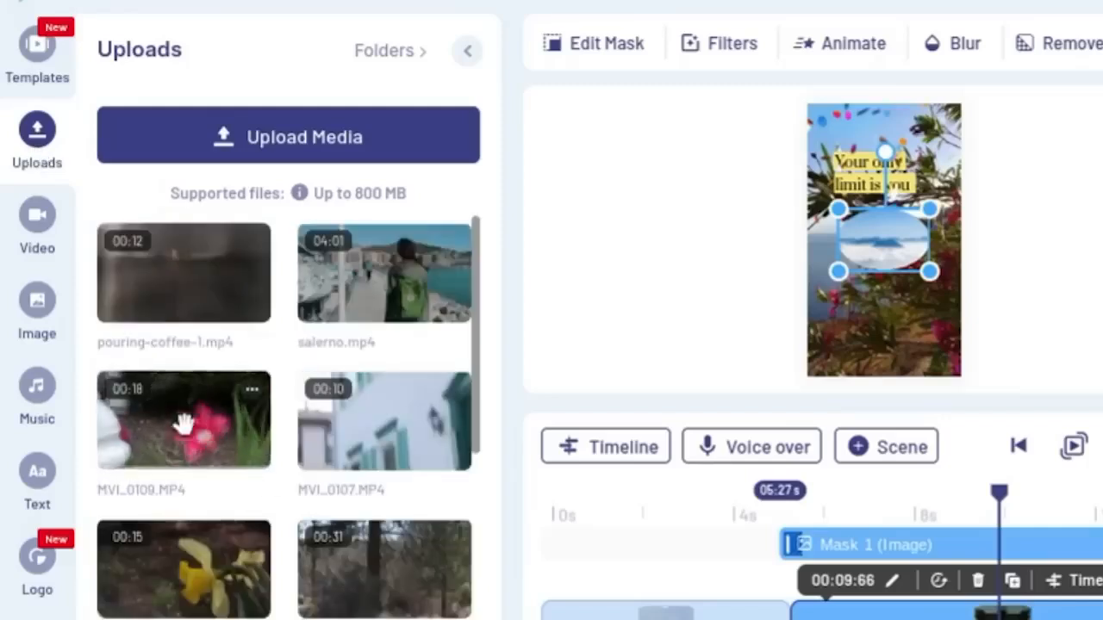
drag(331, 362, 908, 191)
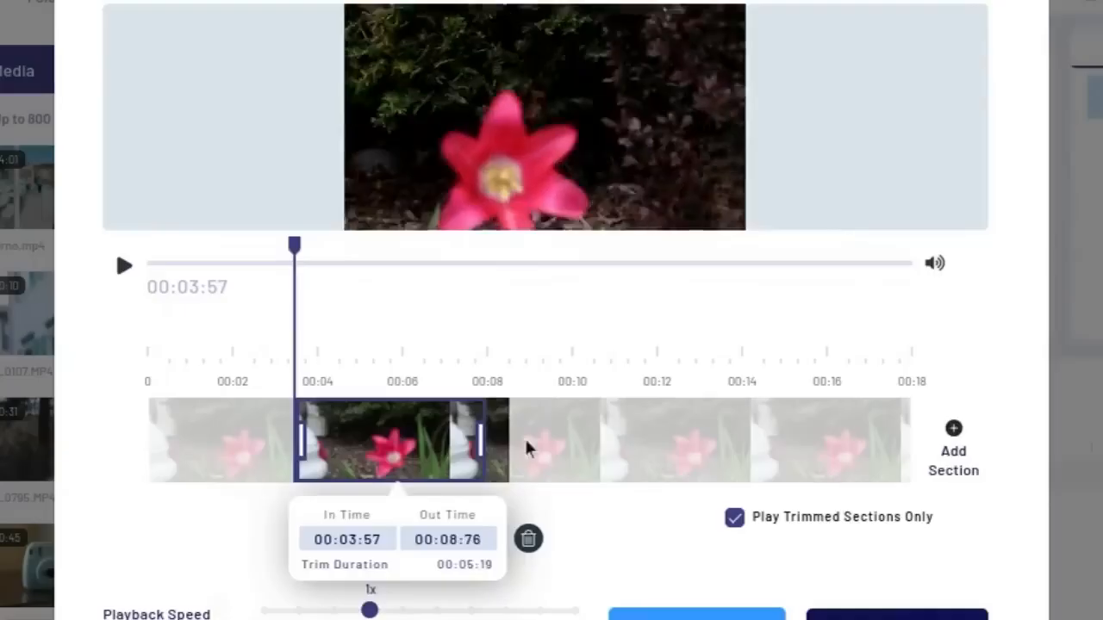
drag(526, 447, 565, 448)
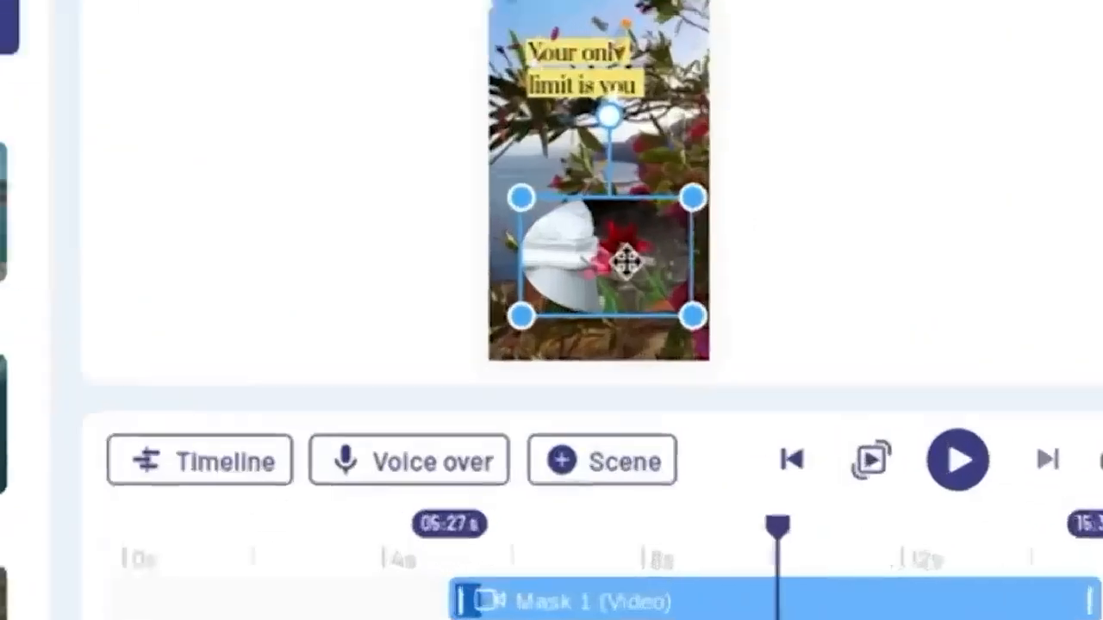
drag(622, 268, 619, 271)
drag(620, 270, 617, 276)
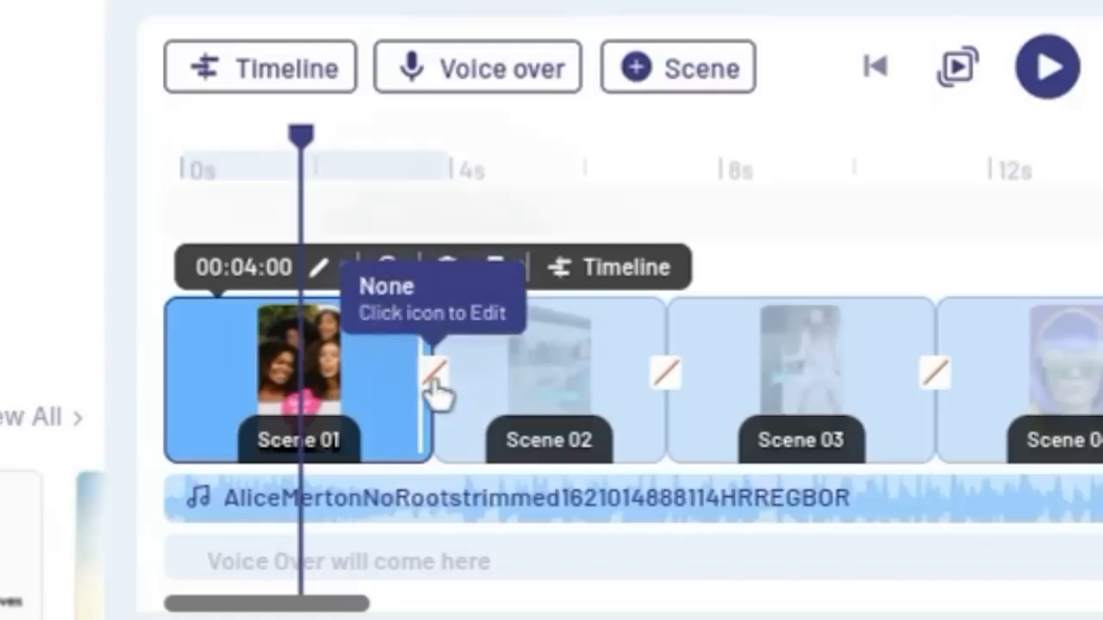
- Add the transition next to The Big Reveal Left between Scene 01 and Scene 02, play it back, and reopen its settings
click(435, 379)
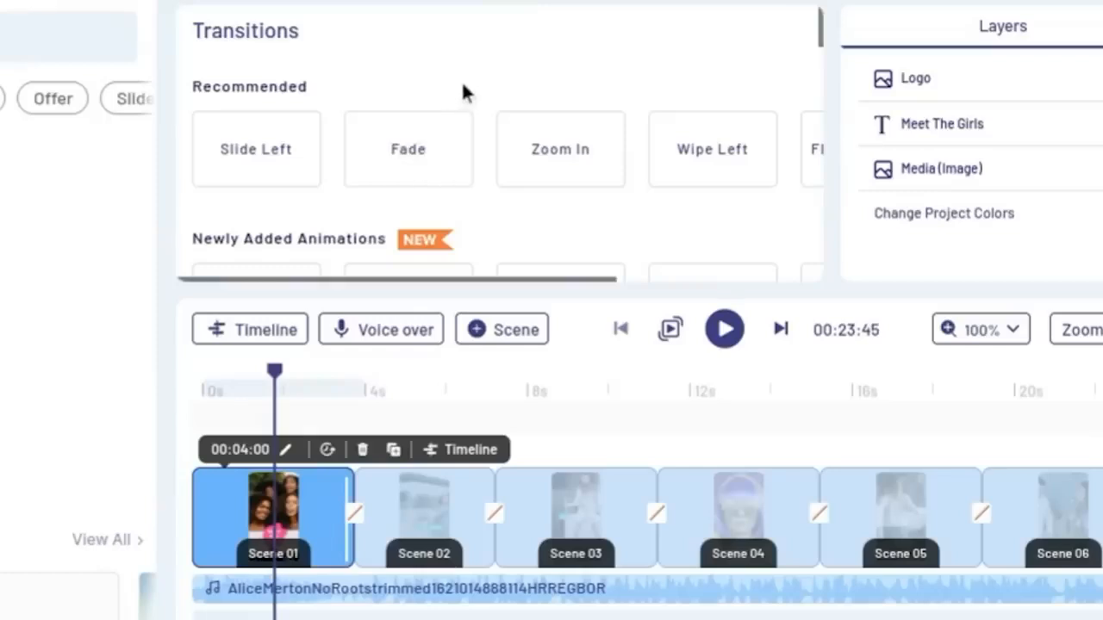
scroll(452, 129, down, 5)
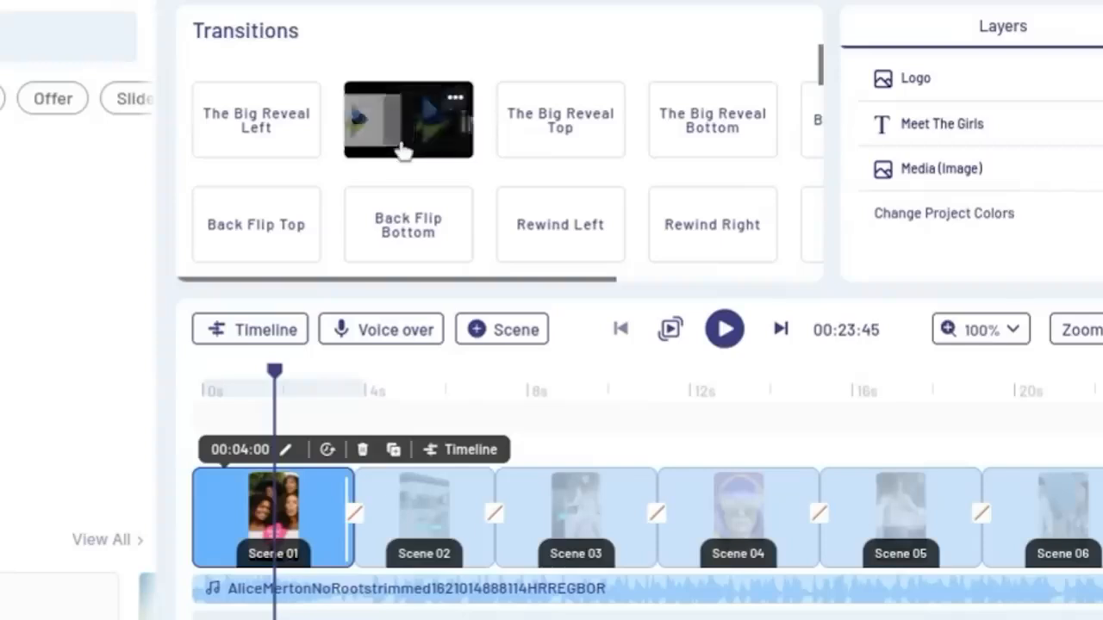
click(403, 151)
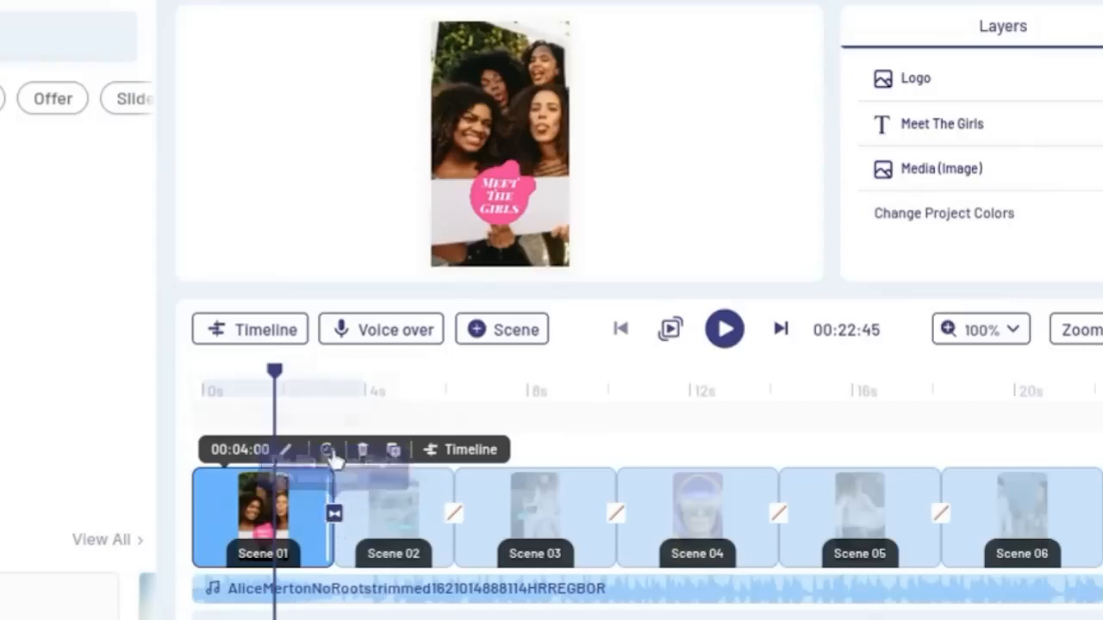
click(316, 385)
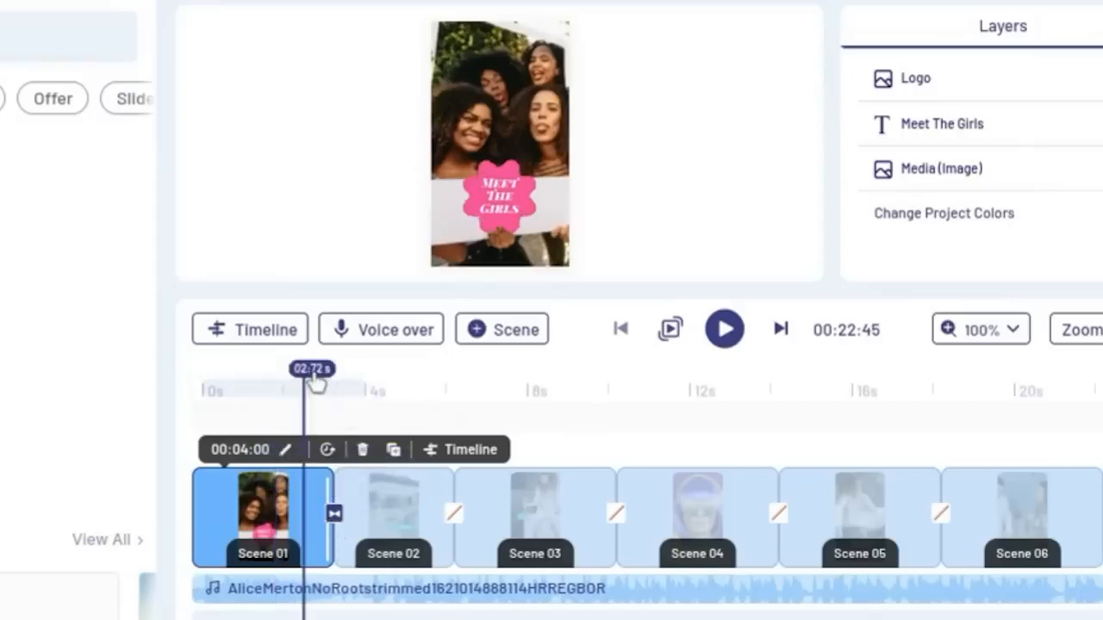
key(space)
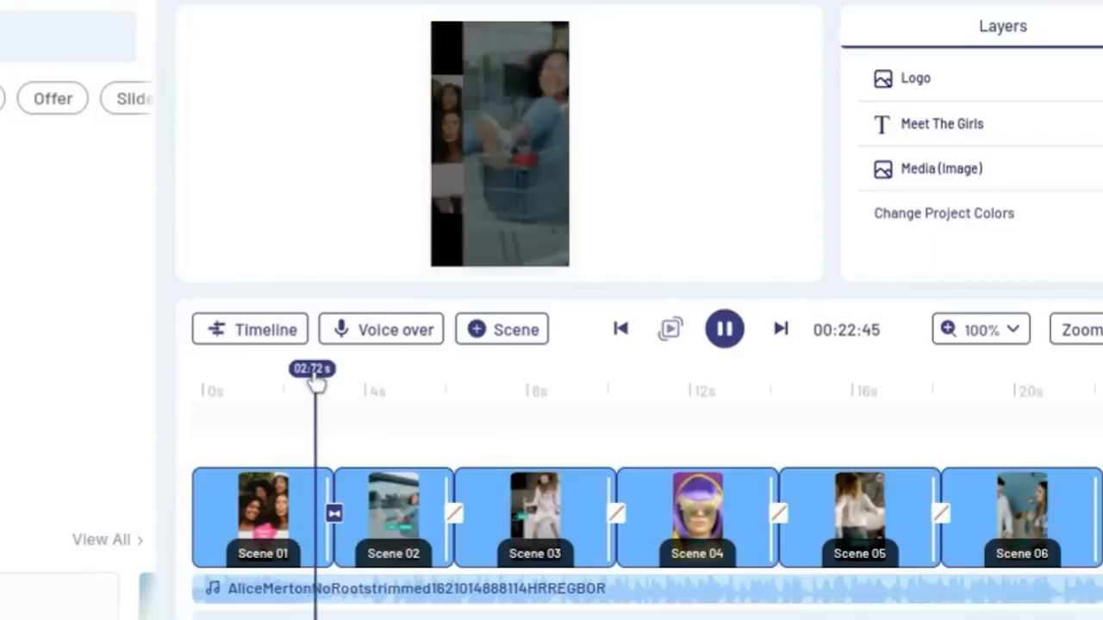
key(space)
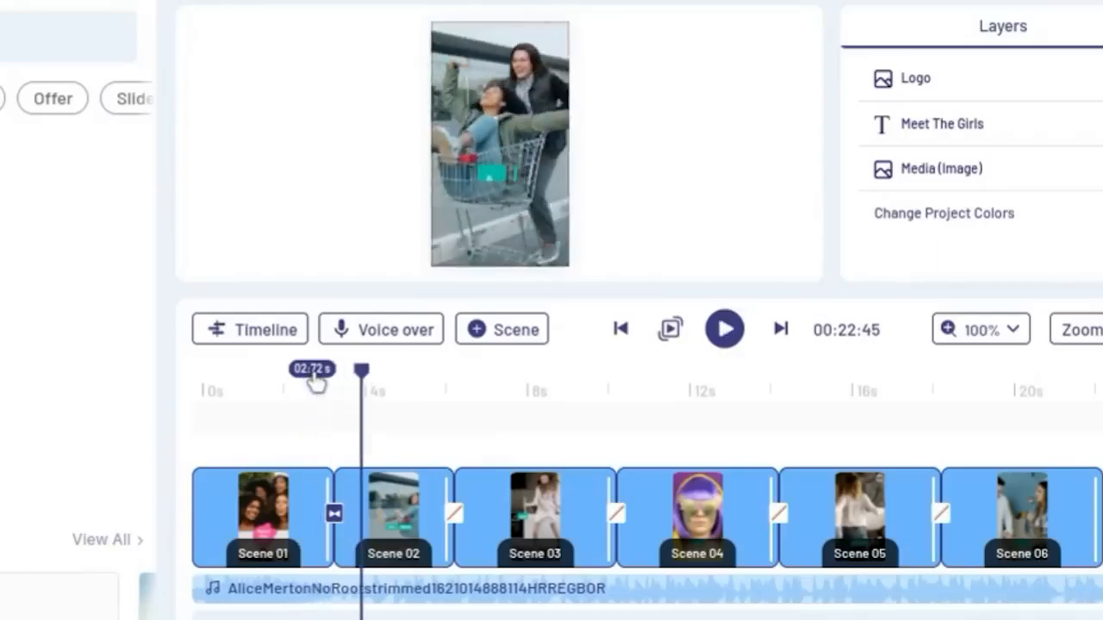
click(336, 517)
click(443, 207)
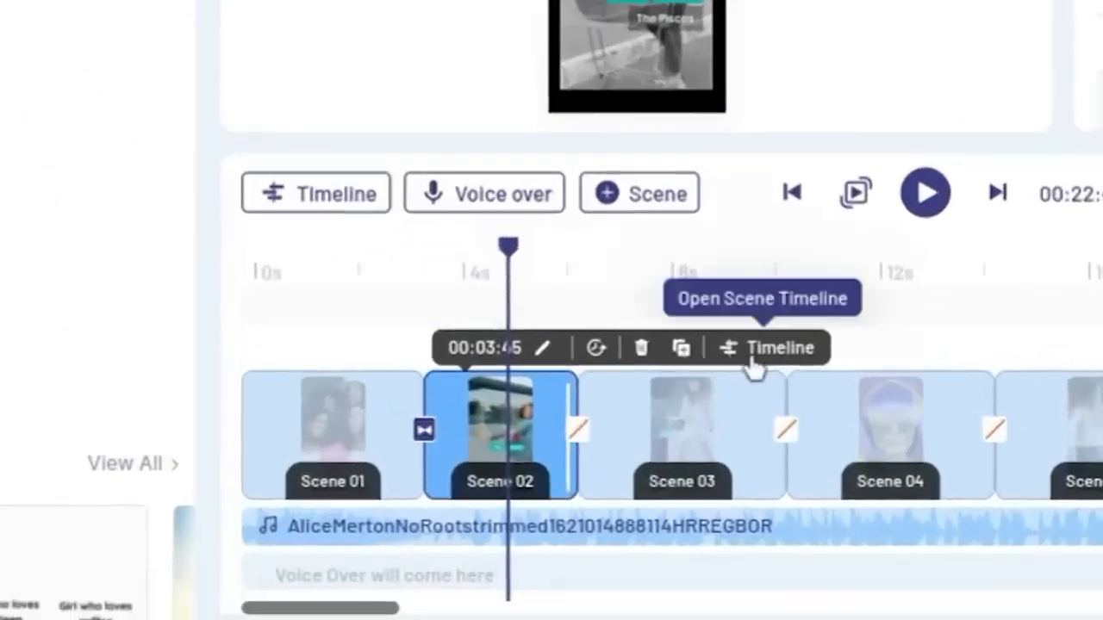
- Open Scene 02's own timeline and scrub through it to review how its layers are timed
click(754, 366)
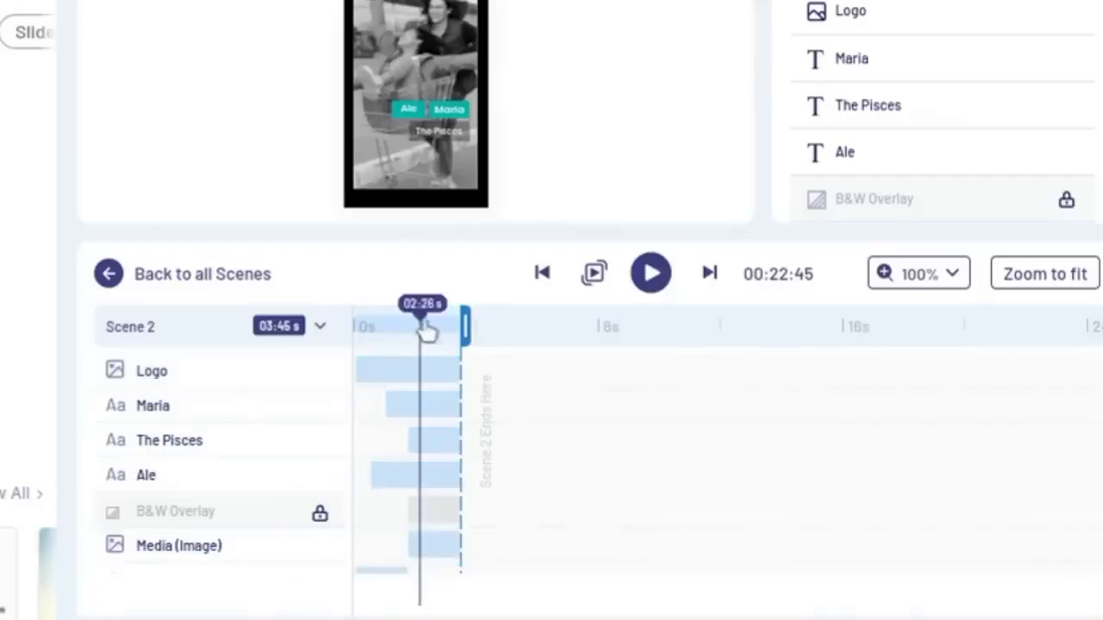
drag(422, 321, 377, 338)
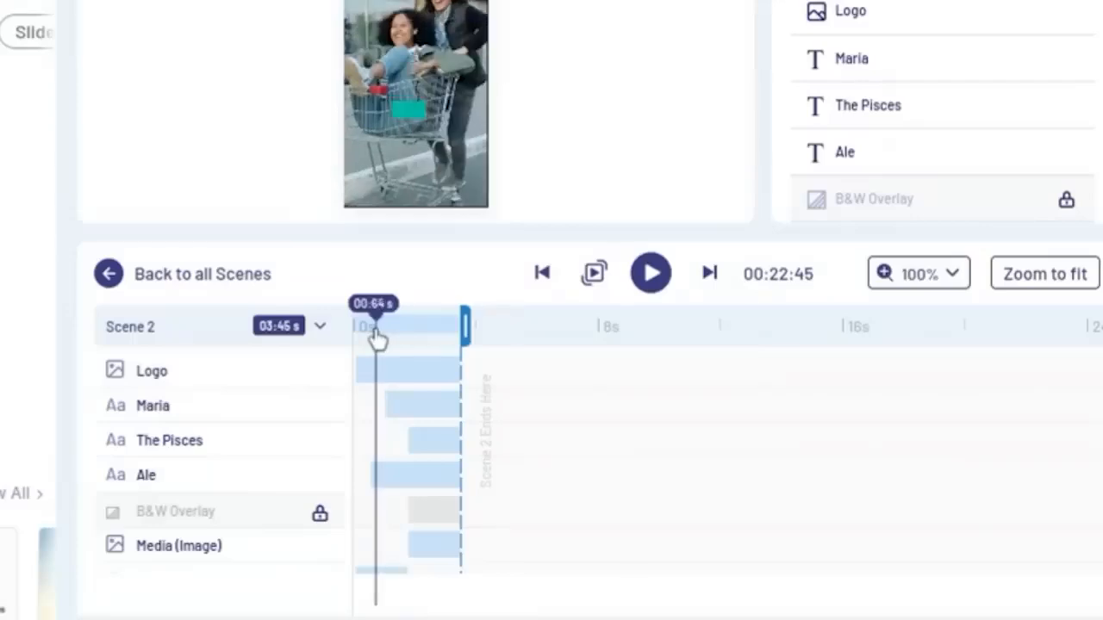
scroll(378, 550, down, 2)
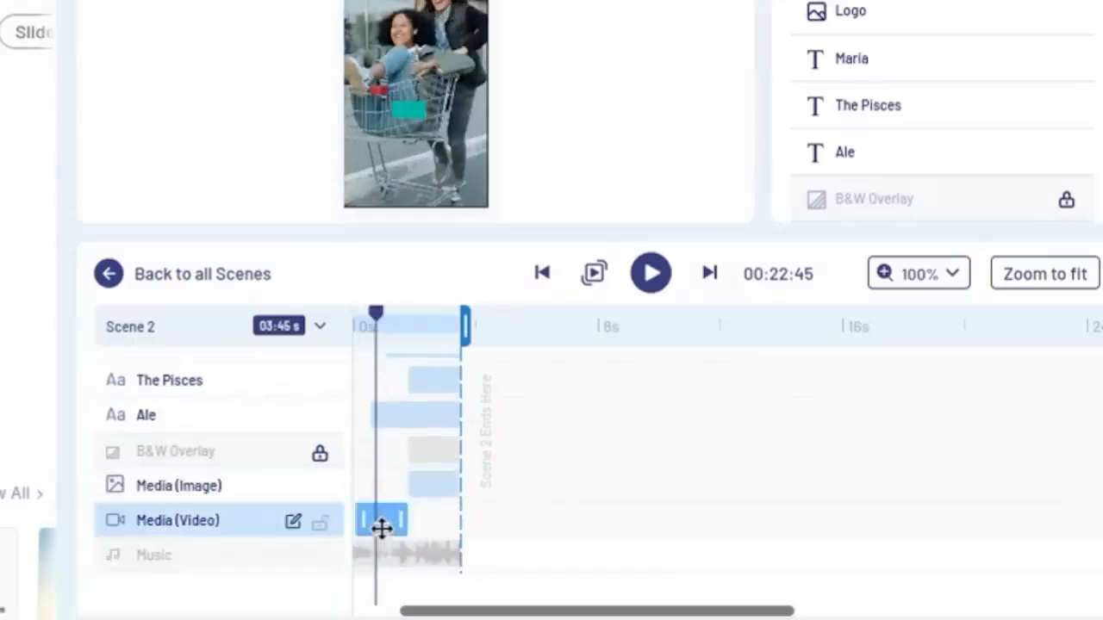
click(416, 419)
scroll(416, 421, up, 2)
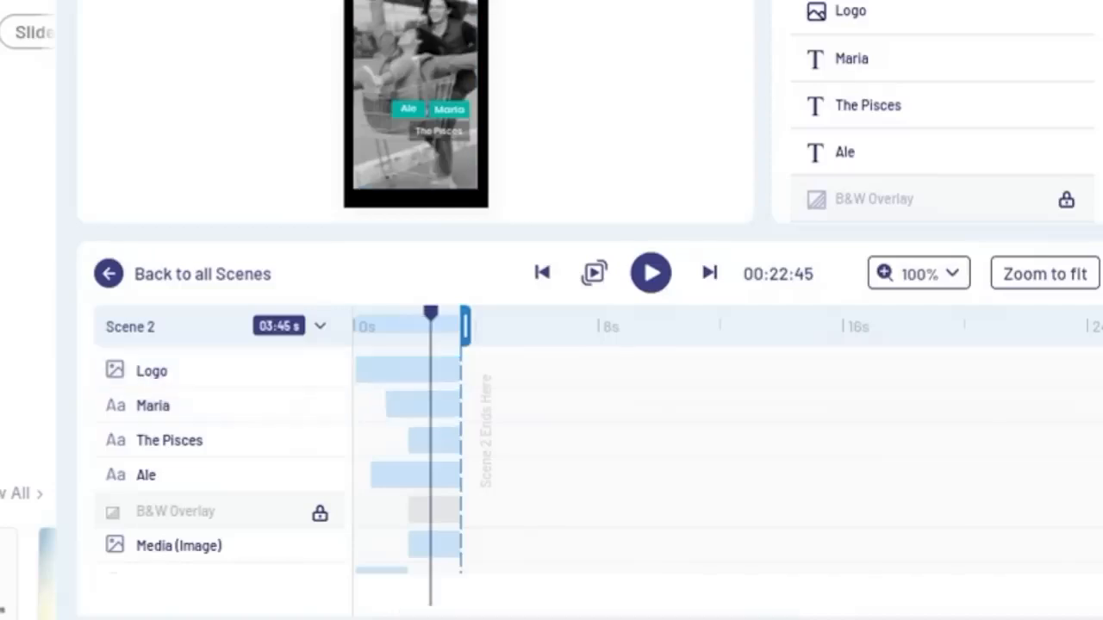
- Trim The Pisces text layer in Scene 02 to start at 00:99 s and end at about 2.6 s
click(953, 274)
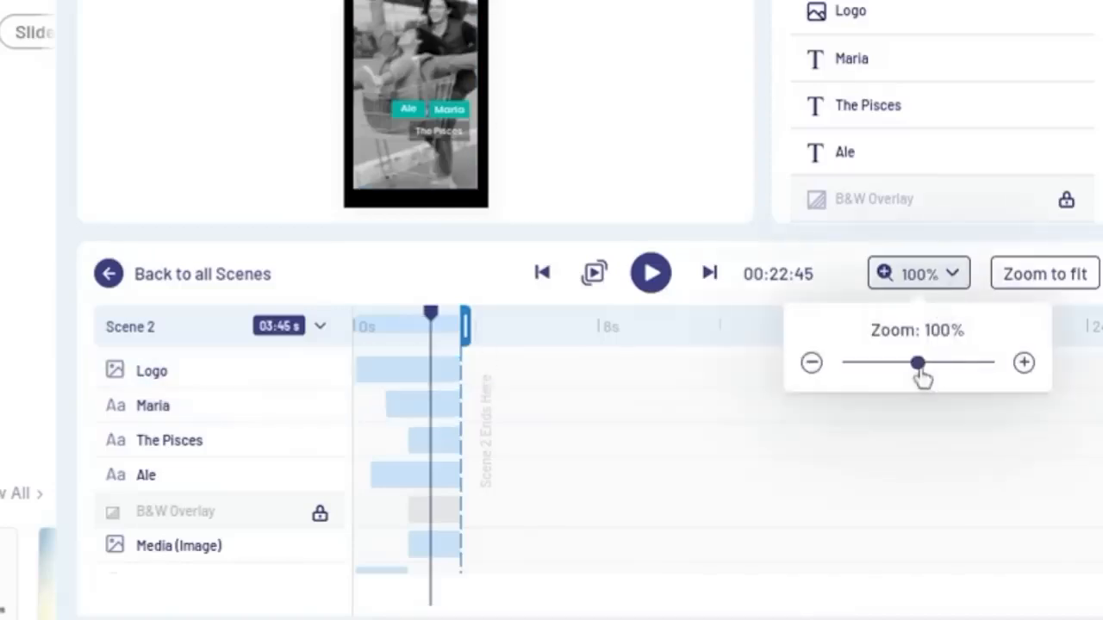
drag(917, 363, 970, 363)
click(895, 456)
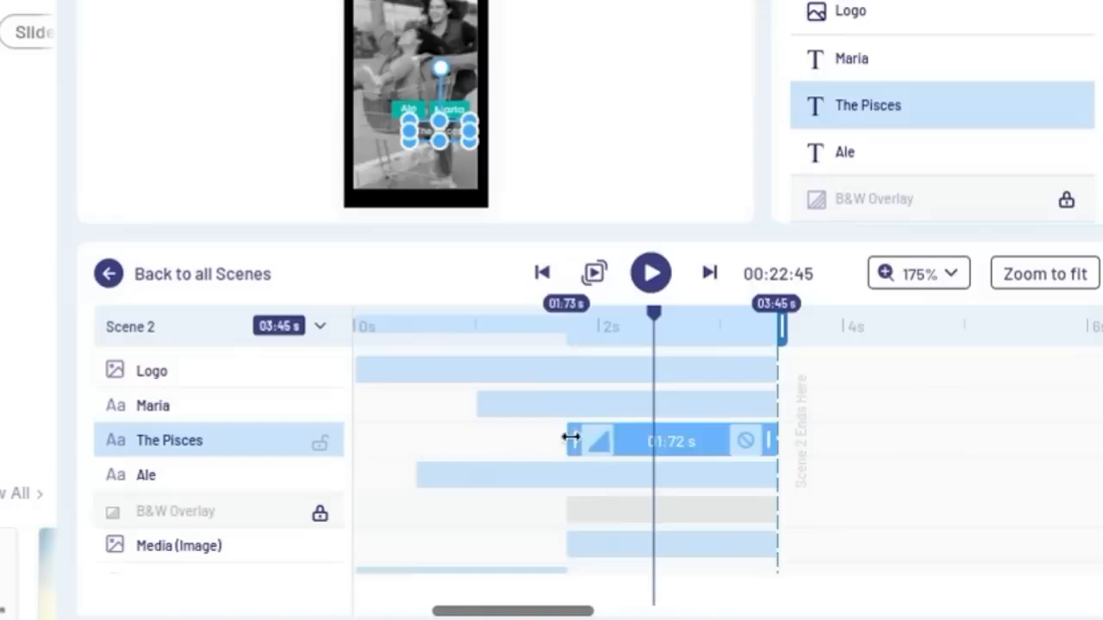
drag(571, 438, 485, 446)
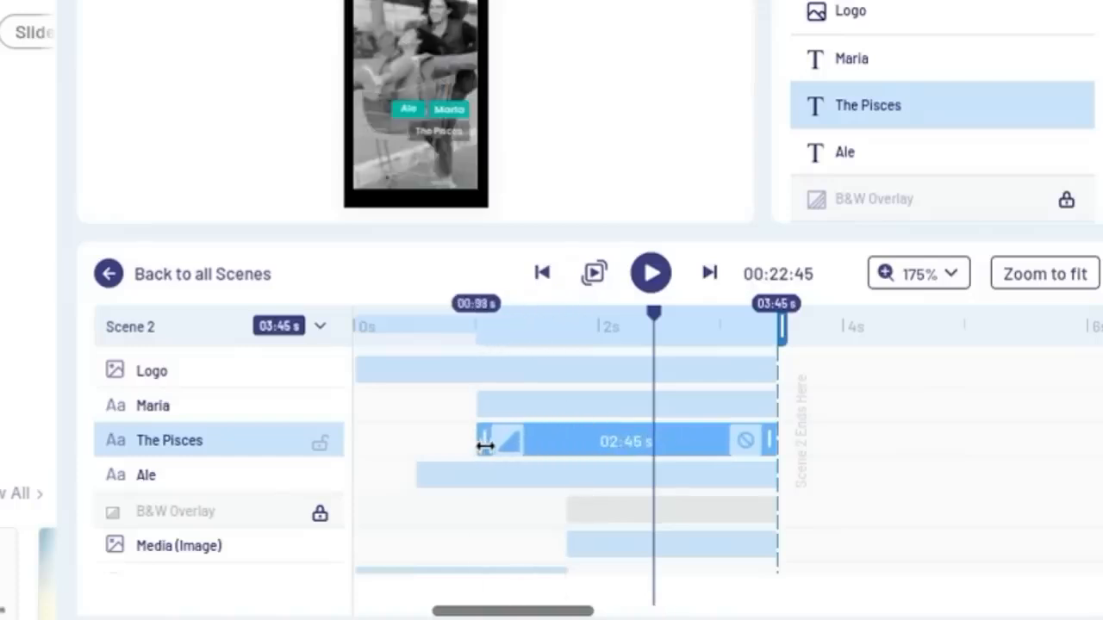
drag(767, 443, 672, 445)
- Shorten the text layer directly below Logo to about 2 s, shift it near the scene's start, and return to all scenes
click(508, 408)
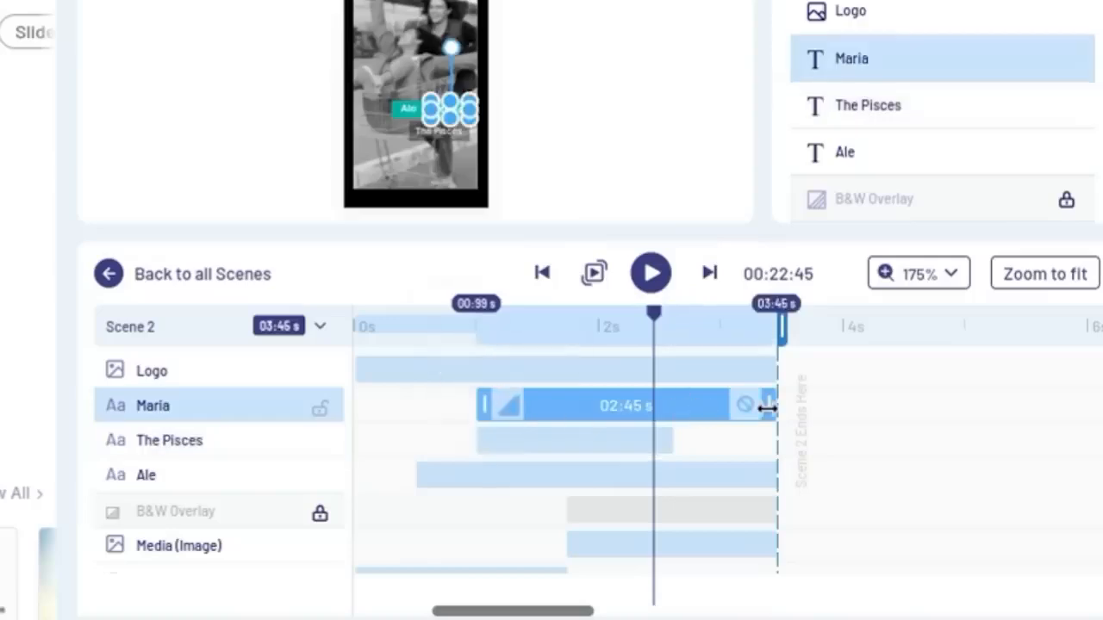
drag(767, 409, 714, 409)
drag(620, 420, 547, 406)
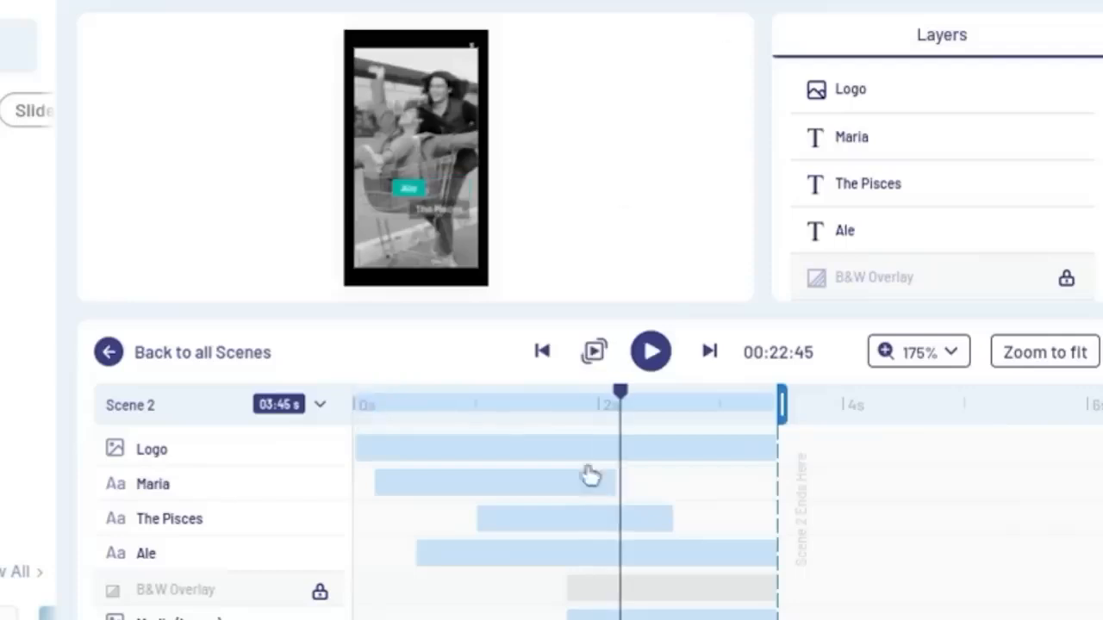
key(space)
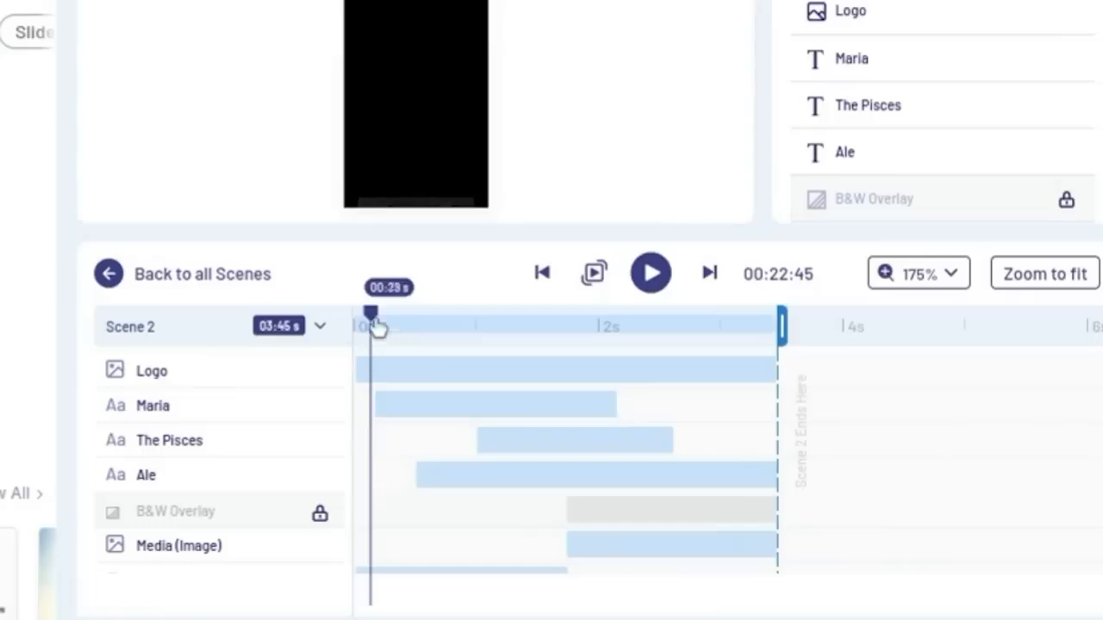
click(117, 291)
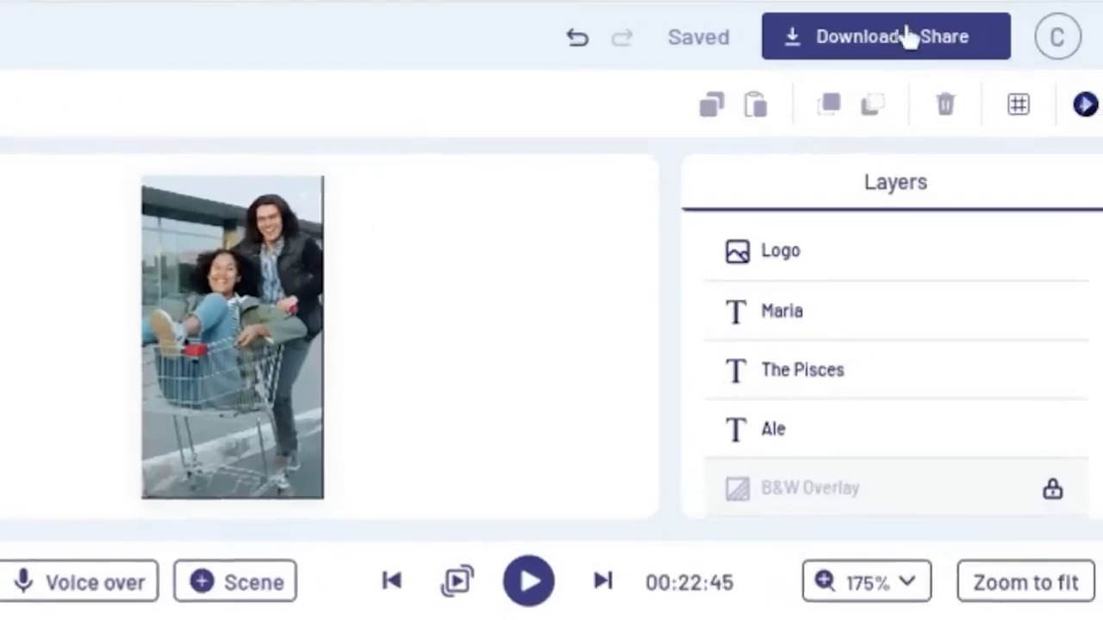
- Export the video at 1080p, and duplicate the project in the Wide (16:9) dimension
click(907, 37)
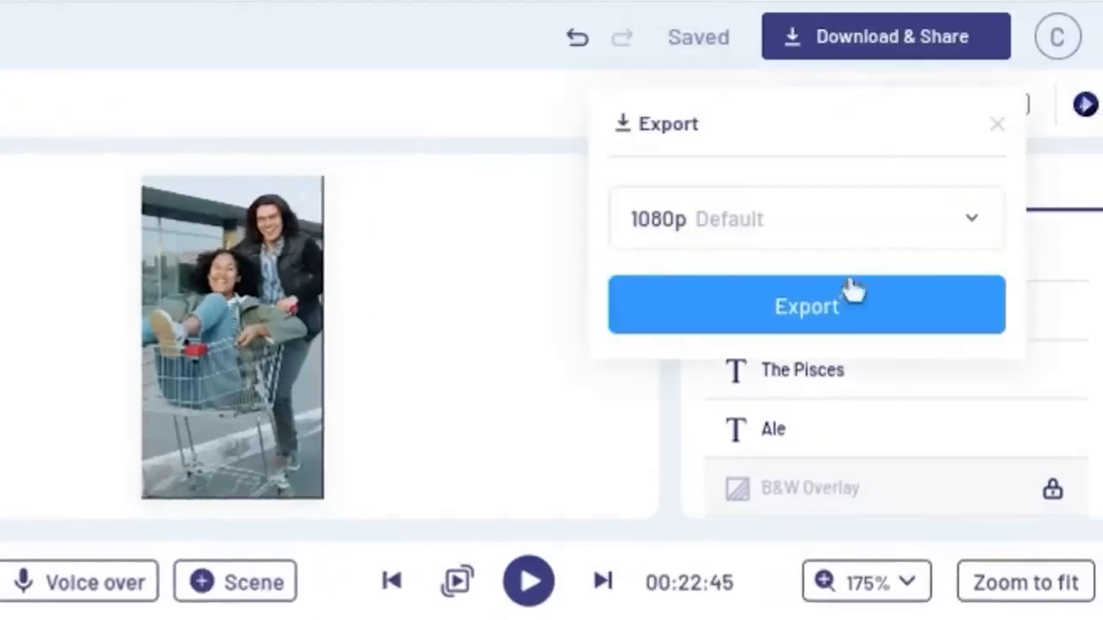
click(840, 308)
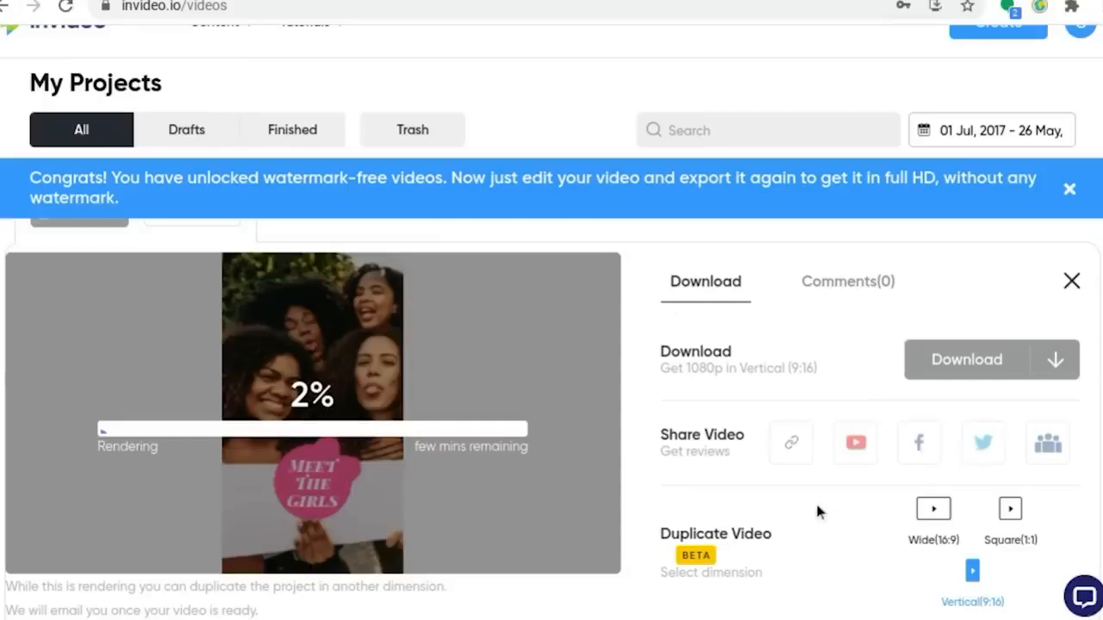
scroll(816, 512, down, 1)
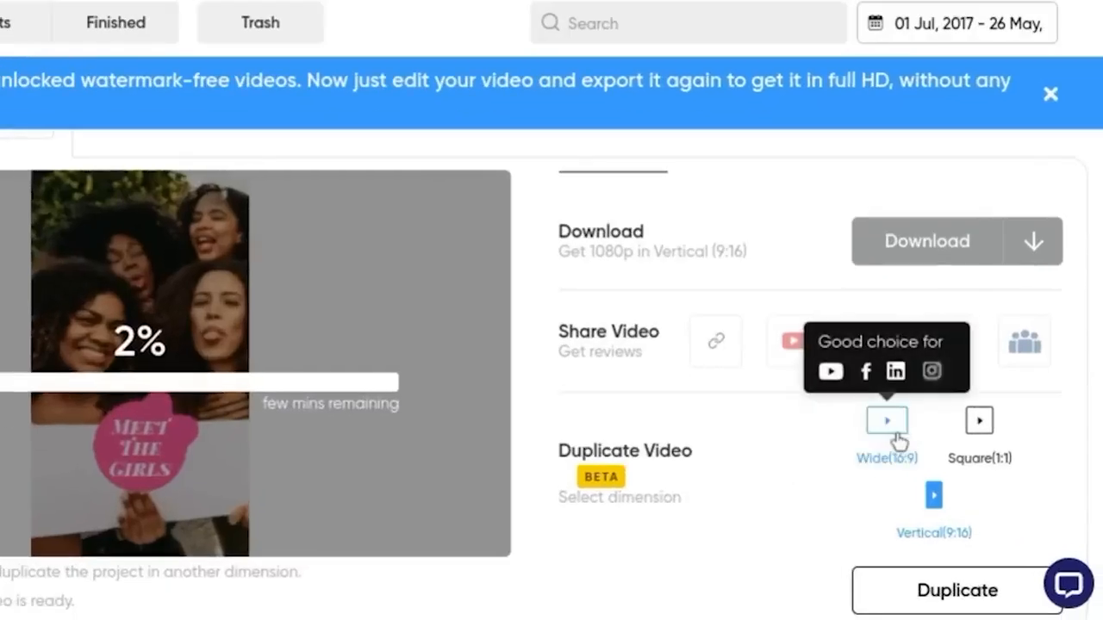
click(896, 435)
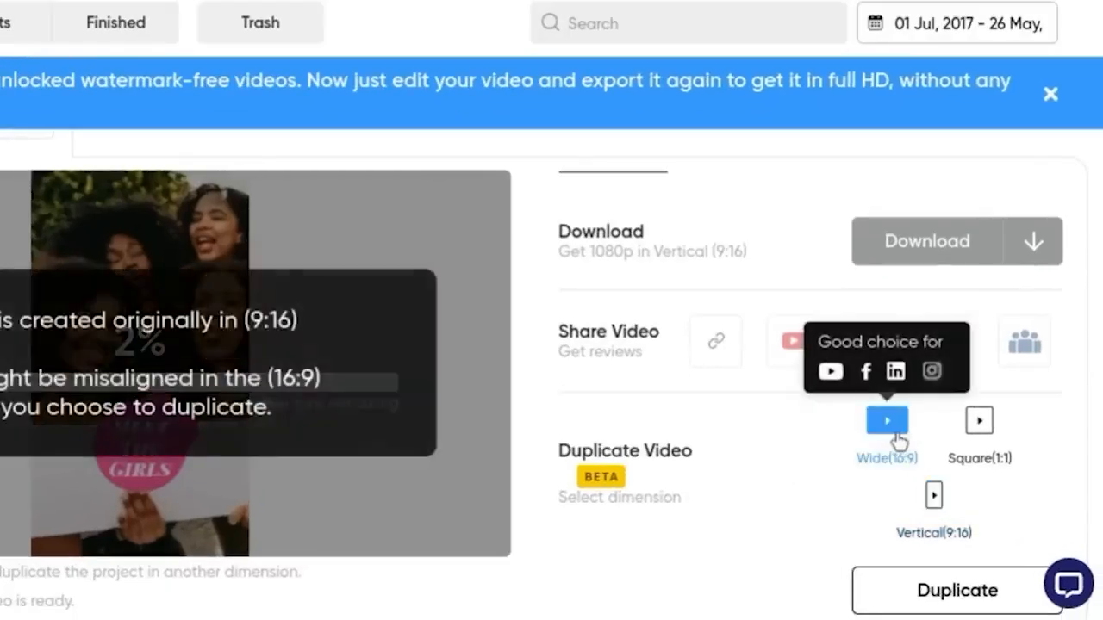
click(939, 590)
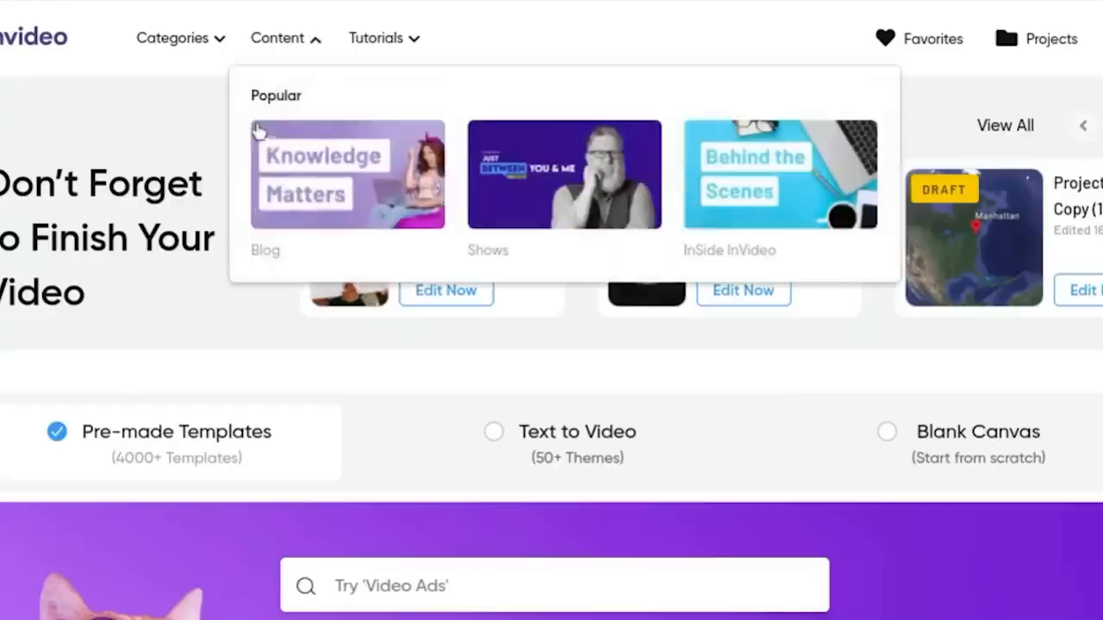
- Choose Text to Video as the creation method on the home page, with the Vertical (9:16) dimension
scroll(409, 384, down, 2)
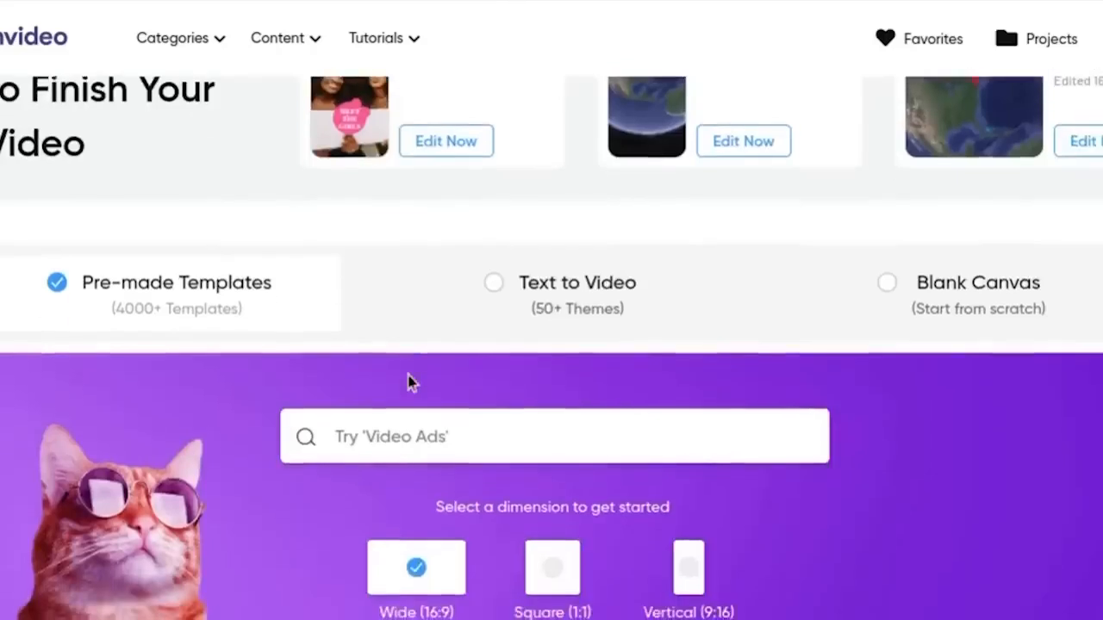
scroll(409, 383, down, 1)
scroll(409, 384, up, 1)
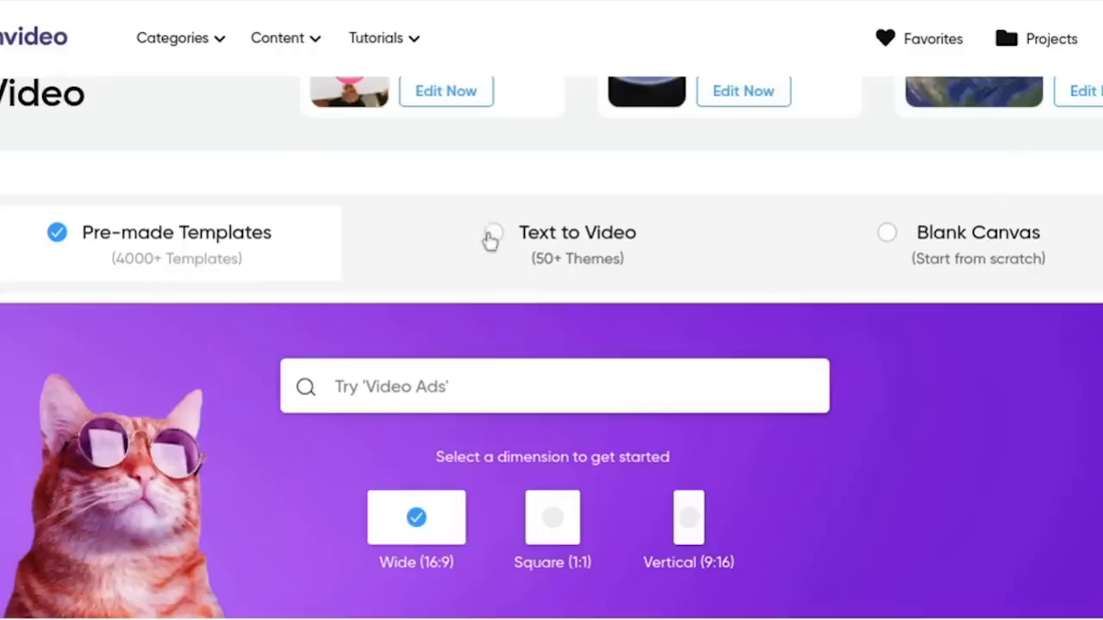
click(489, 239)
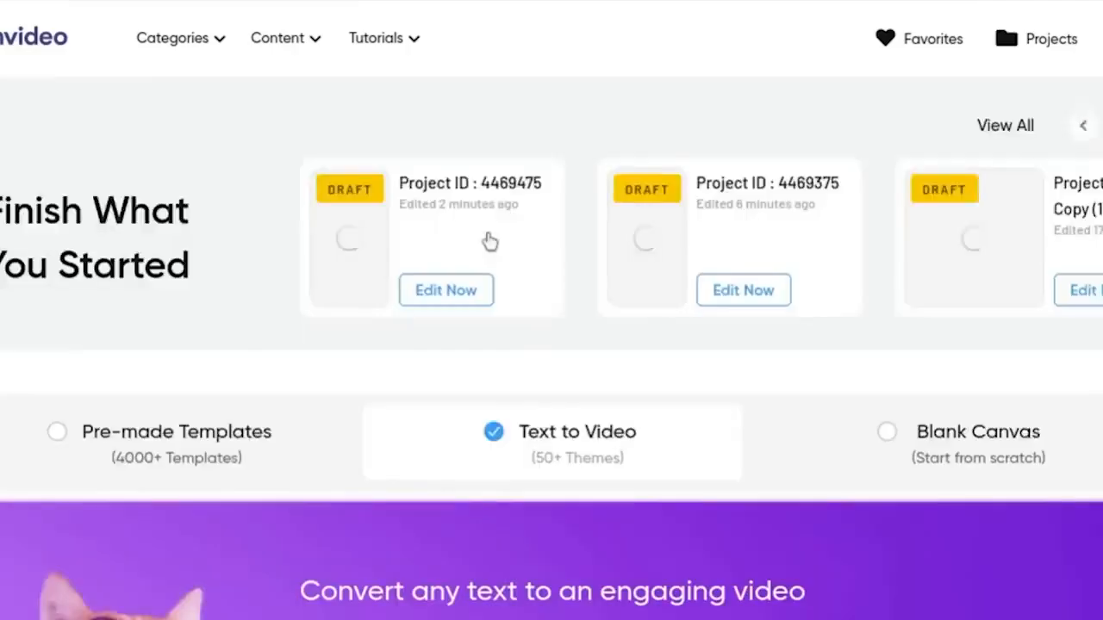
scroll(488, 238, down, 3)
click(690, 379)
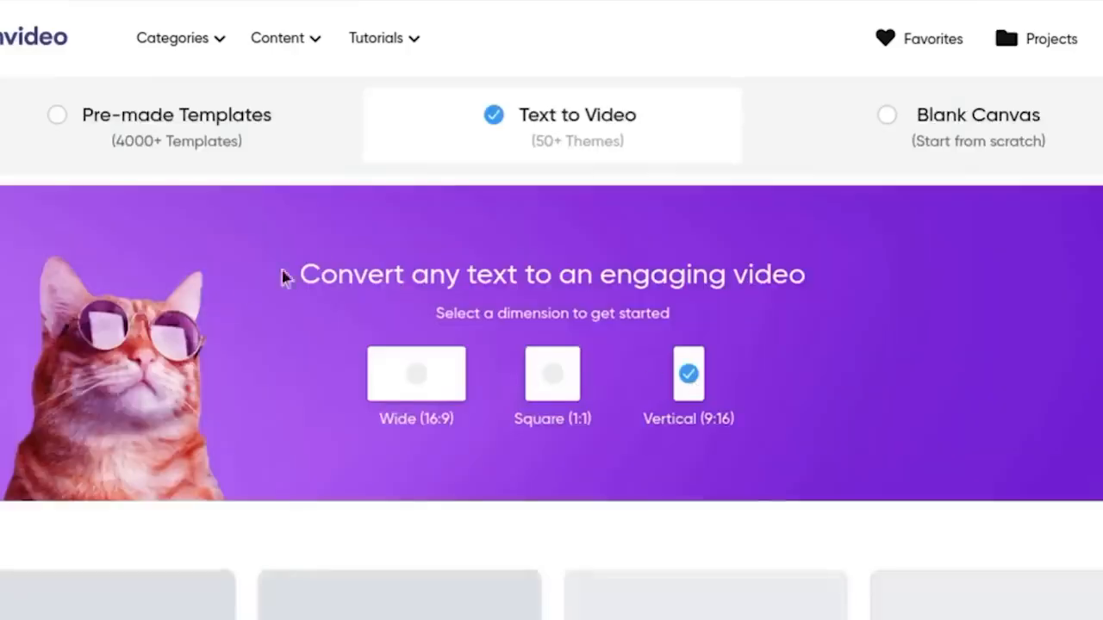
- Choose the Vanilla theme with the coffee background and start a text-to-video project from it
scroll(241, 291, down, 3)
scroll(239, 288, down, 2)
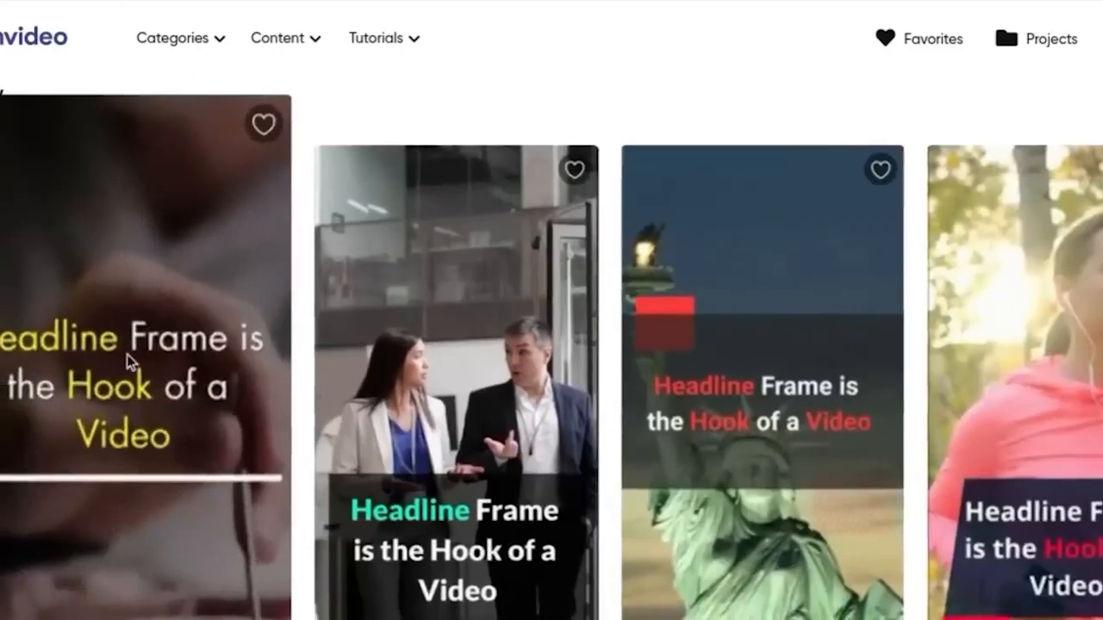
click(127, 354)
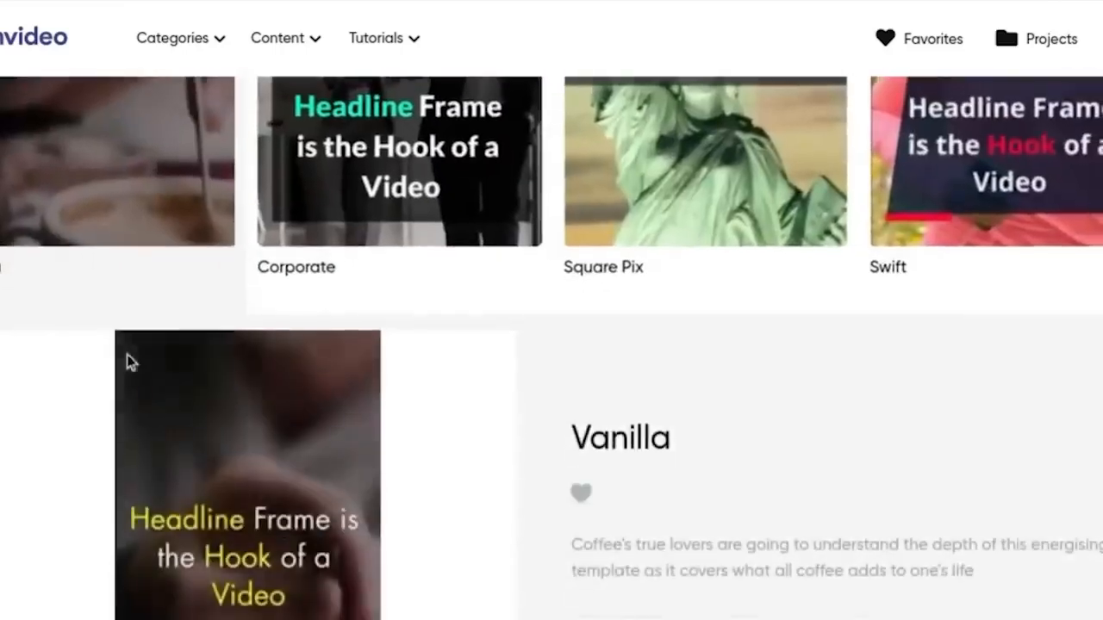
scroll(760, 498, down, 3)
click(722, 494)
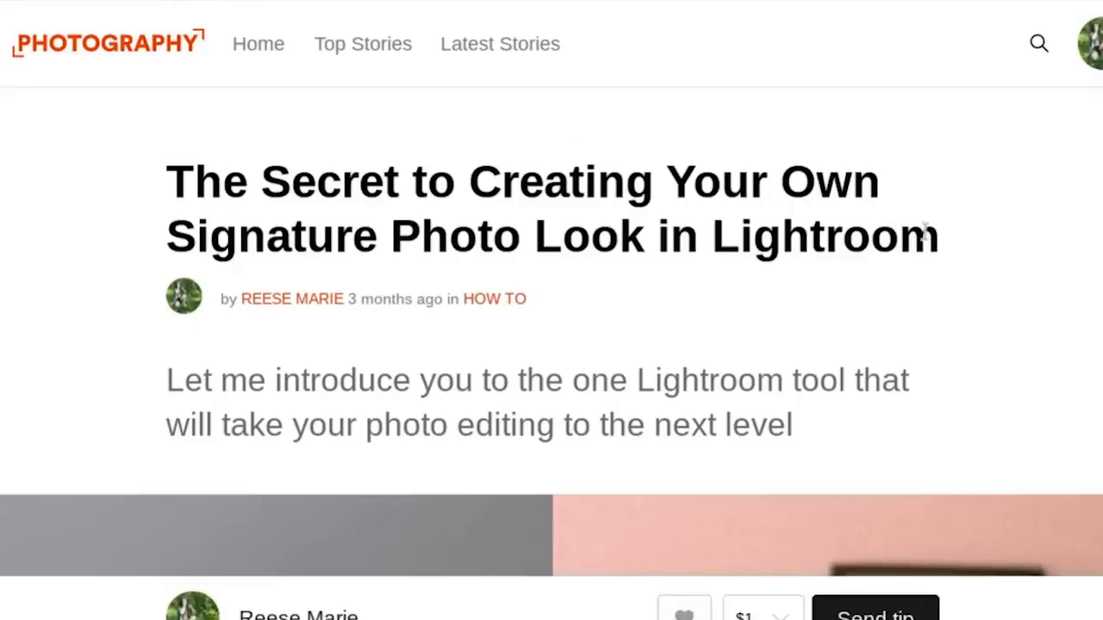
- Copy the article title "The Secret to Creating Your Own Signature Photo Look in Lightroom" as headline and its opening paragraph as story, and generate the storyboard
drag(937, 236, 169, 174)
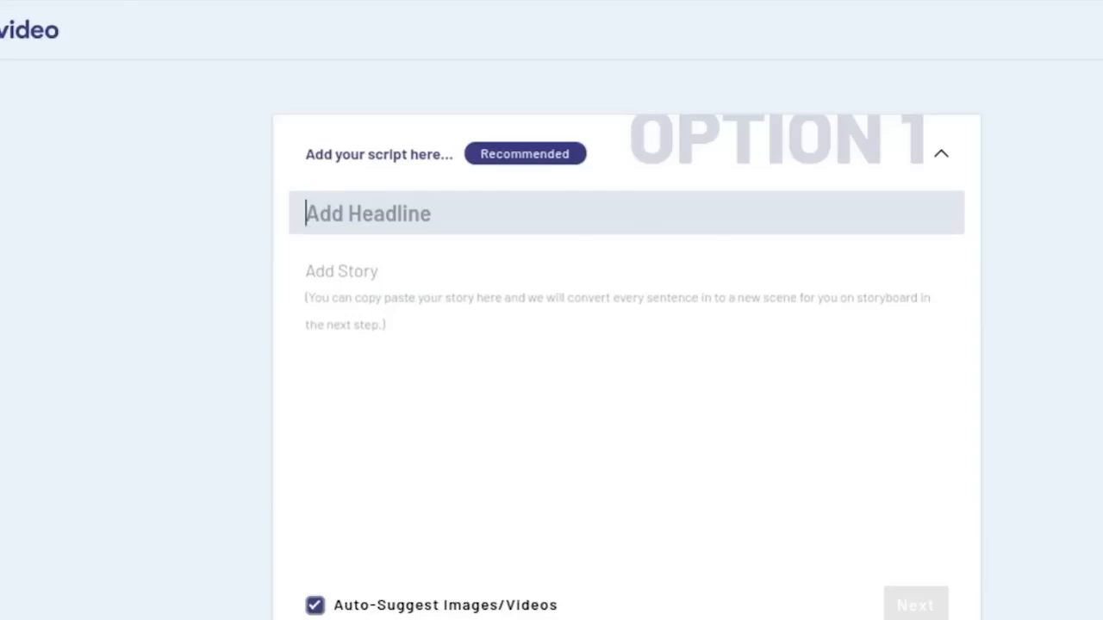
key(ctrl+v)
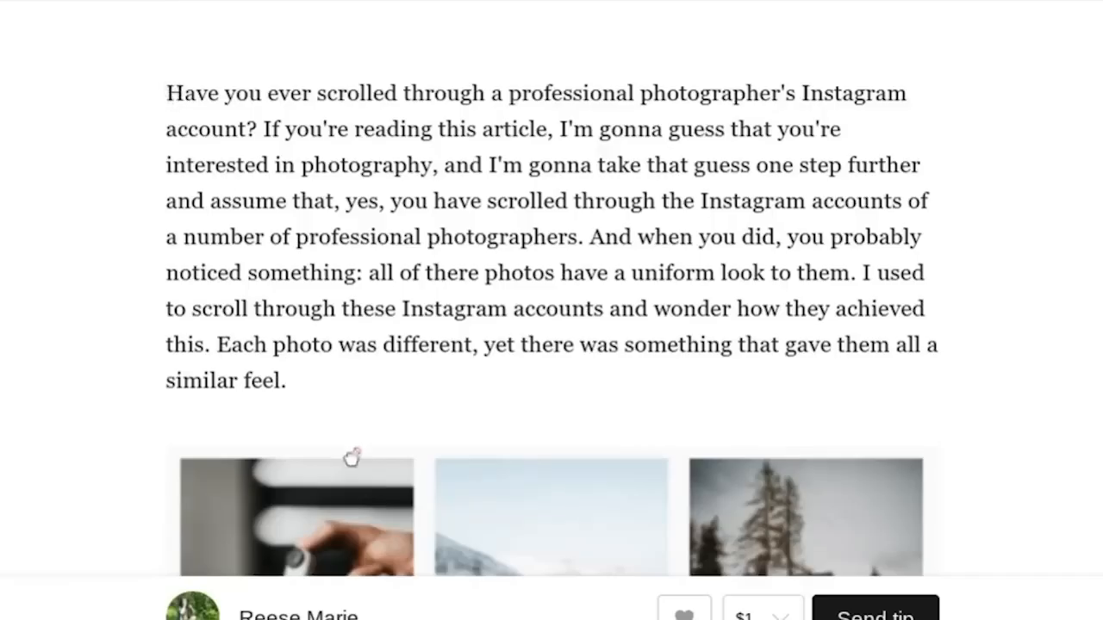
triple_click(291, 360)
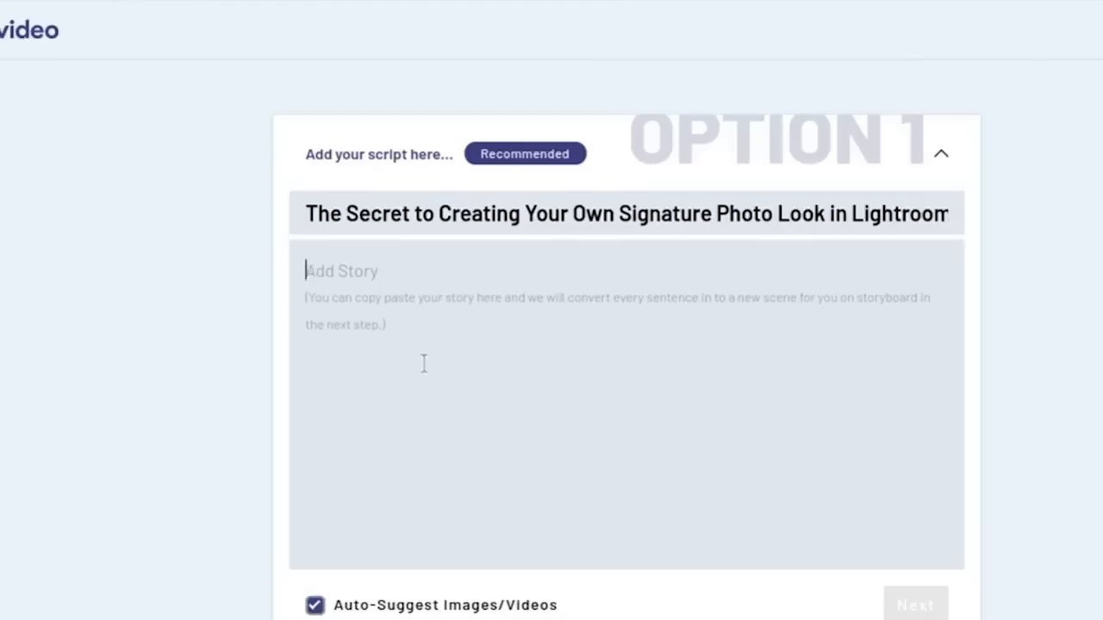
text(Have you ever scrolled through a professional photographer's Instagram account? If you're reading this article, I'm gonna guess that you're interested in photography, and I'm gonna take that guess one step further and assume that, yes, you have scrolled through the Instagram accounts of a number of professional photographers. And when you did, you probably noticed something: all of there photos have a uniform look to them. I used to scroll through these Instagram accounts and wonder how they achieved this. Each photo was different, yet there was something that gave them all a similar feel.)
click(914, 604)
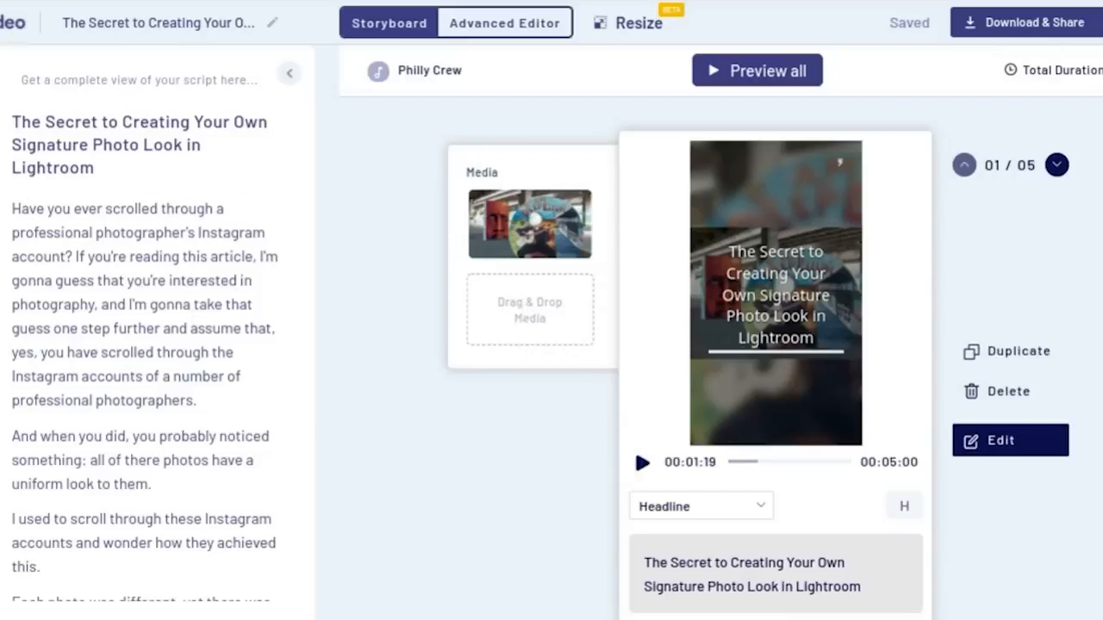
- Show the uploaded media, open the project in the Advanced Editor, and place the playhead at 07:51 s in Scene 02
click(29, 121)
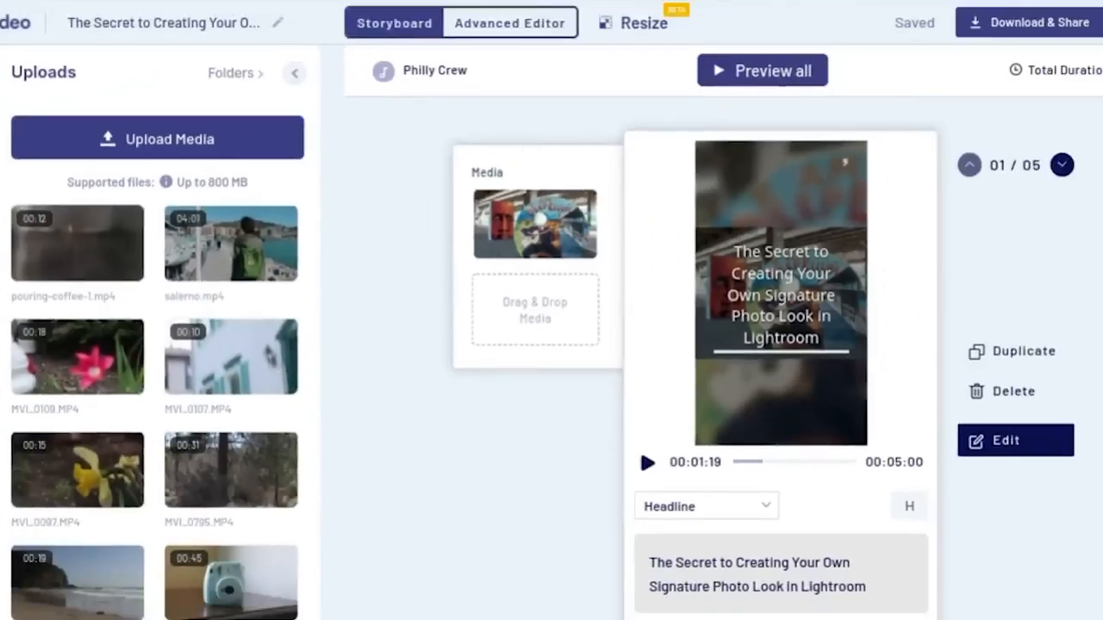
click(521, 25)
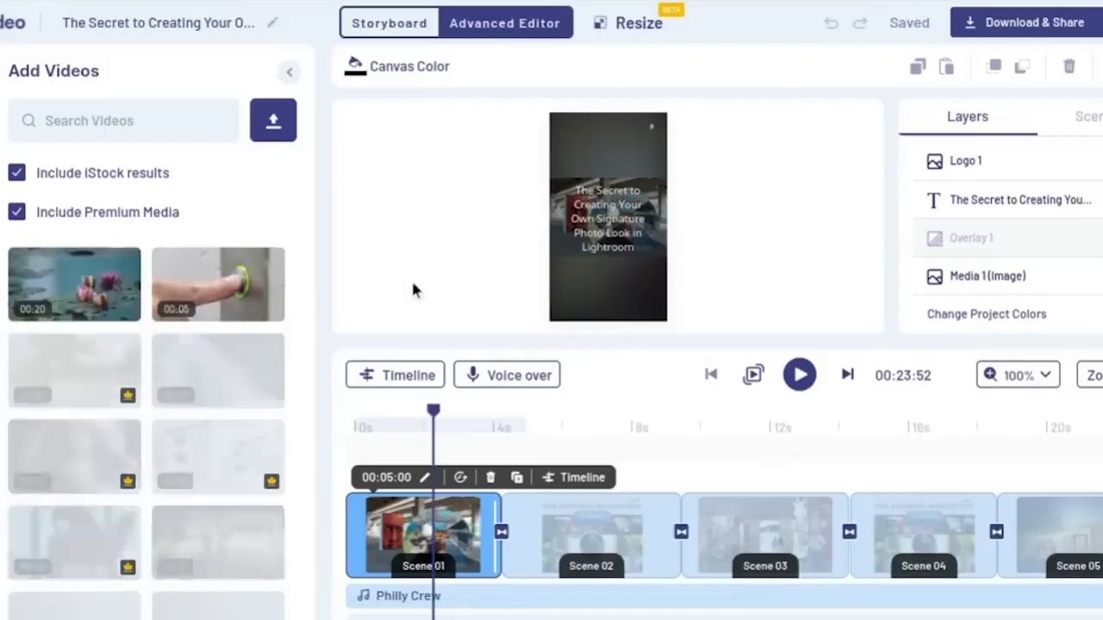
click(615, 429)
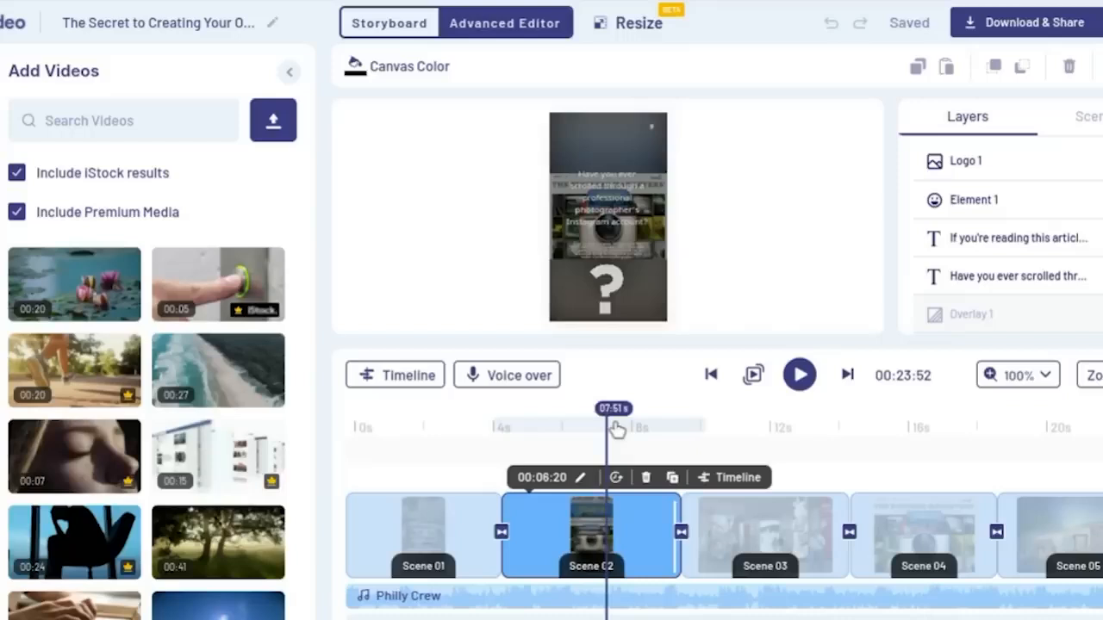